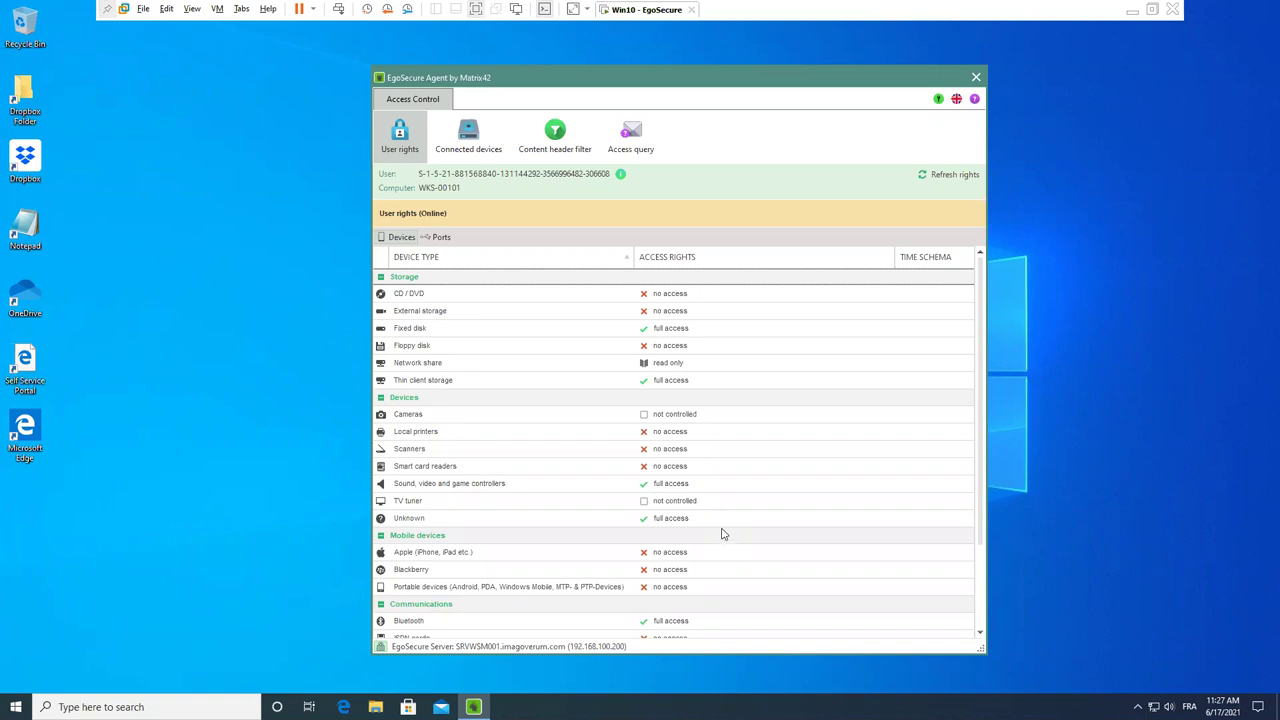
Review the user access rights listed for devices and ports, including the external storage entry.
scroll(724, 535, down, 2)
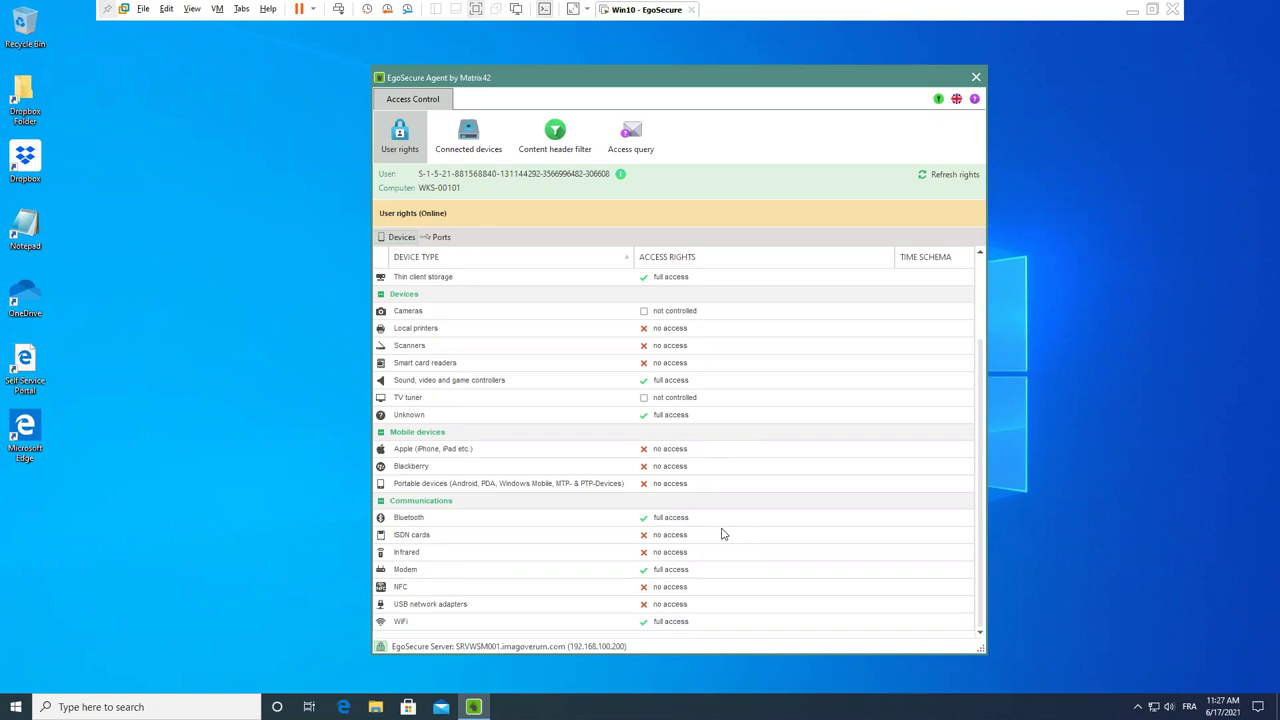
click(441, 238)
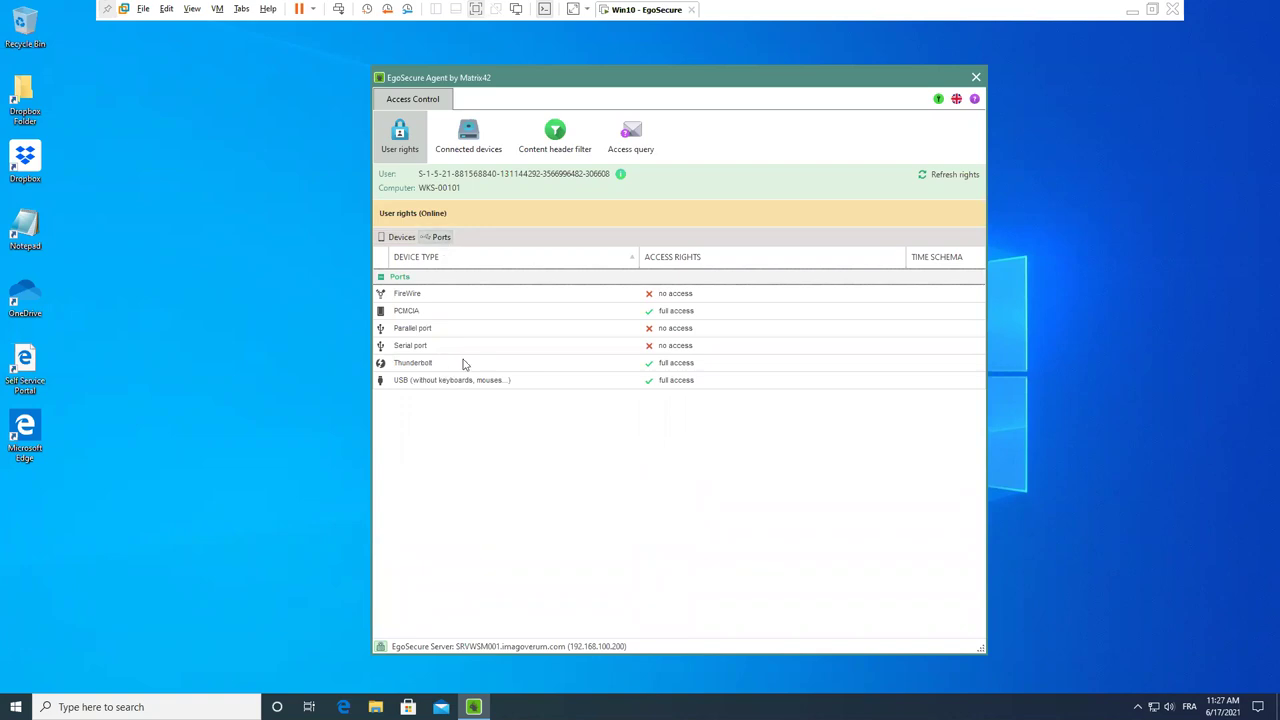
click(405, 240)
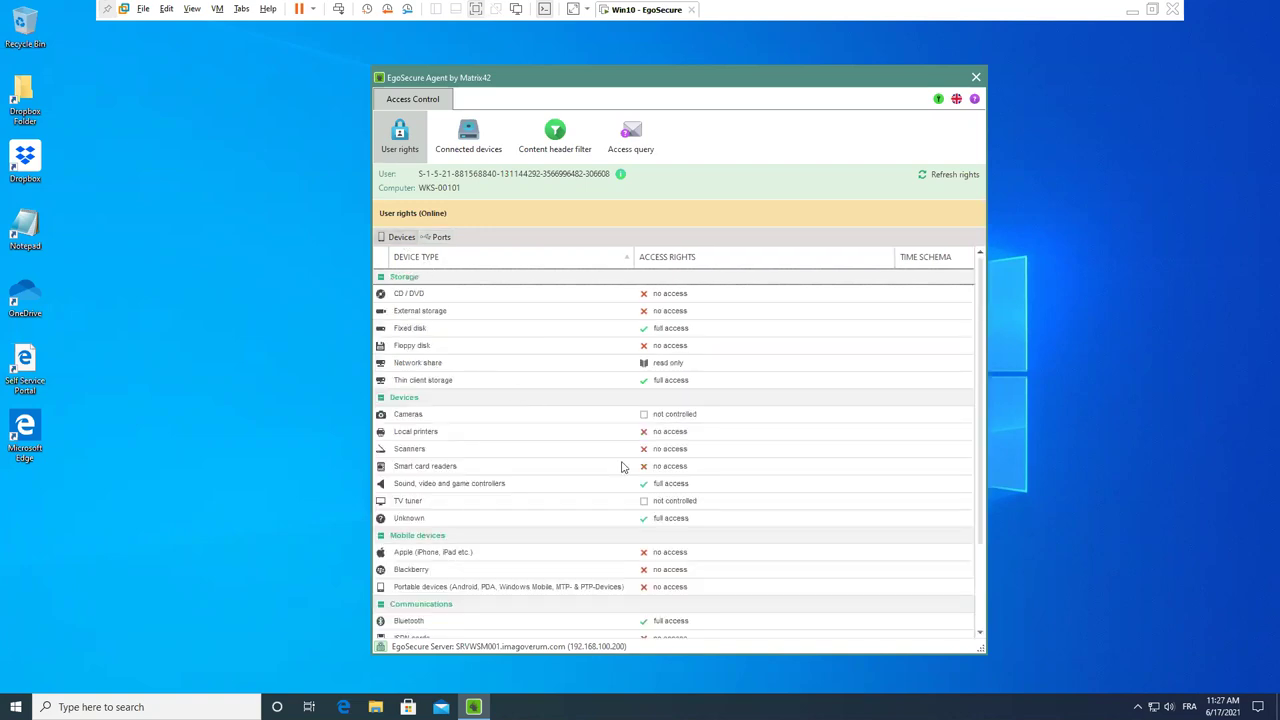
scroll(621, 467, down, 2)
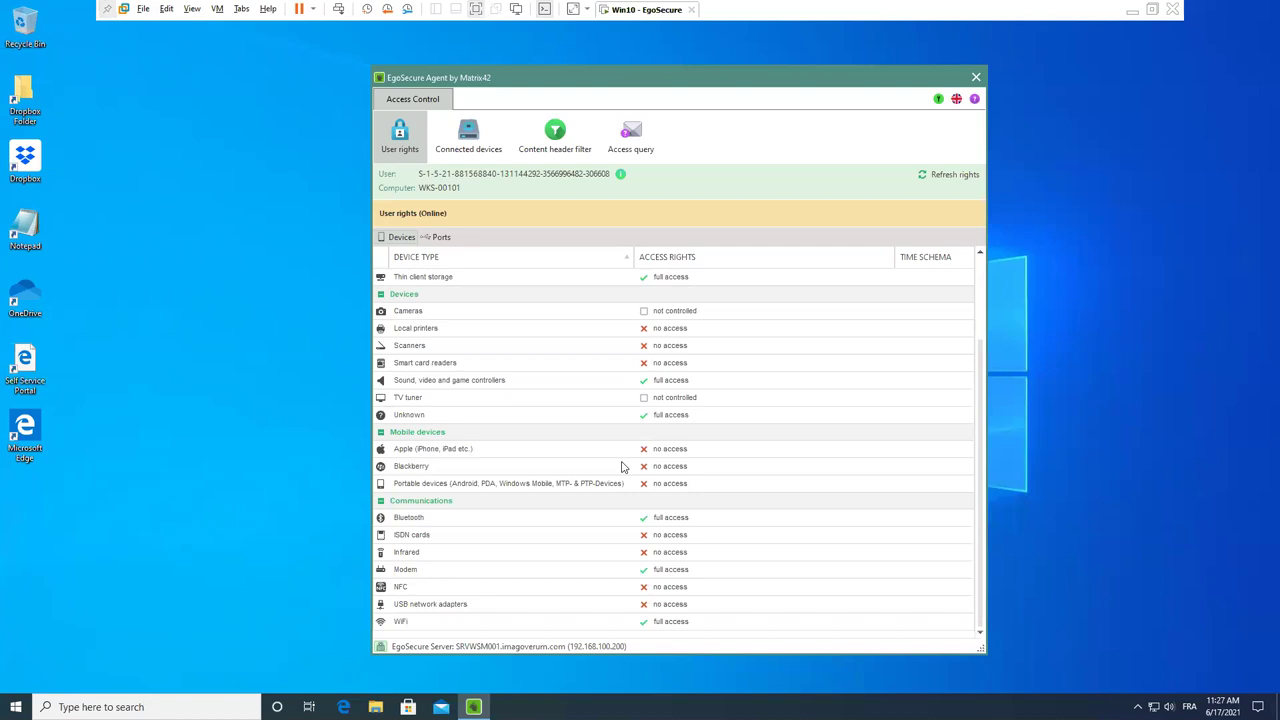
scroll(621, 467, up, 2)
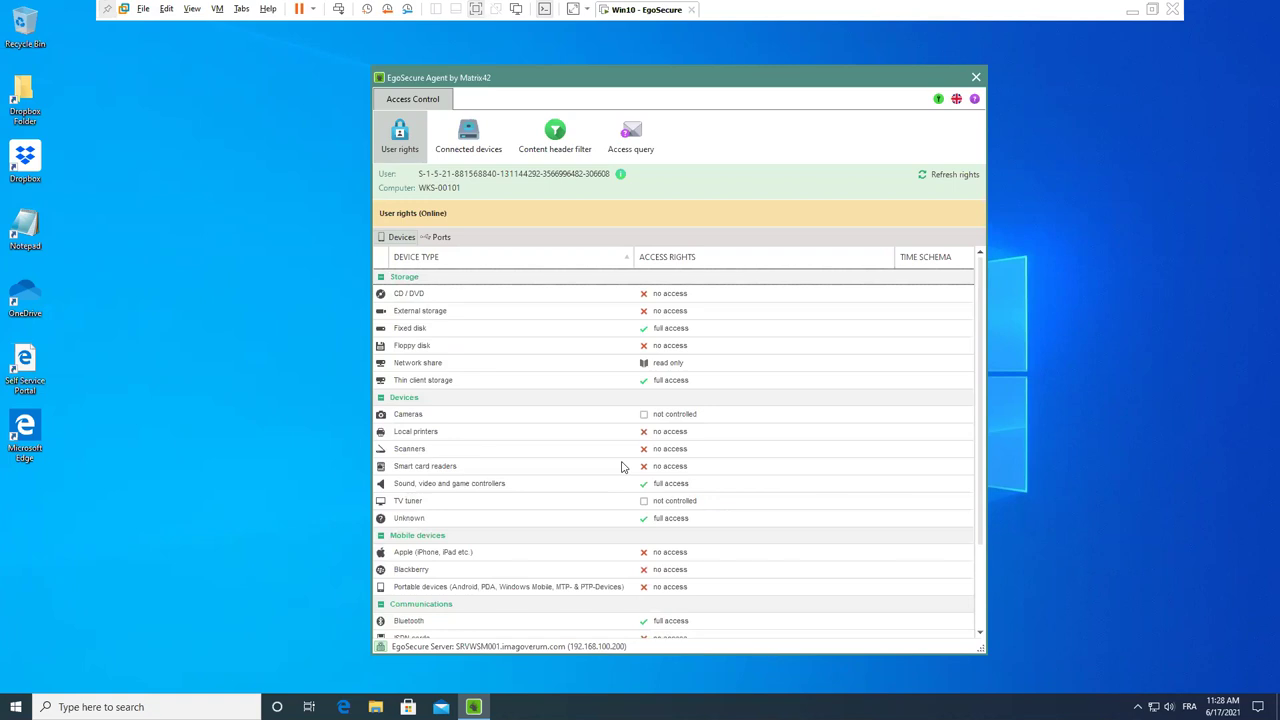
scroll(621, 466, down, 2)
scroll(621, 466, up, 2)
click(537, 313)
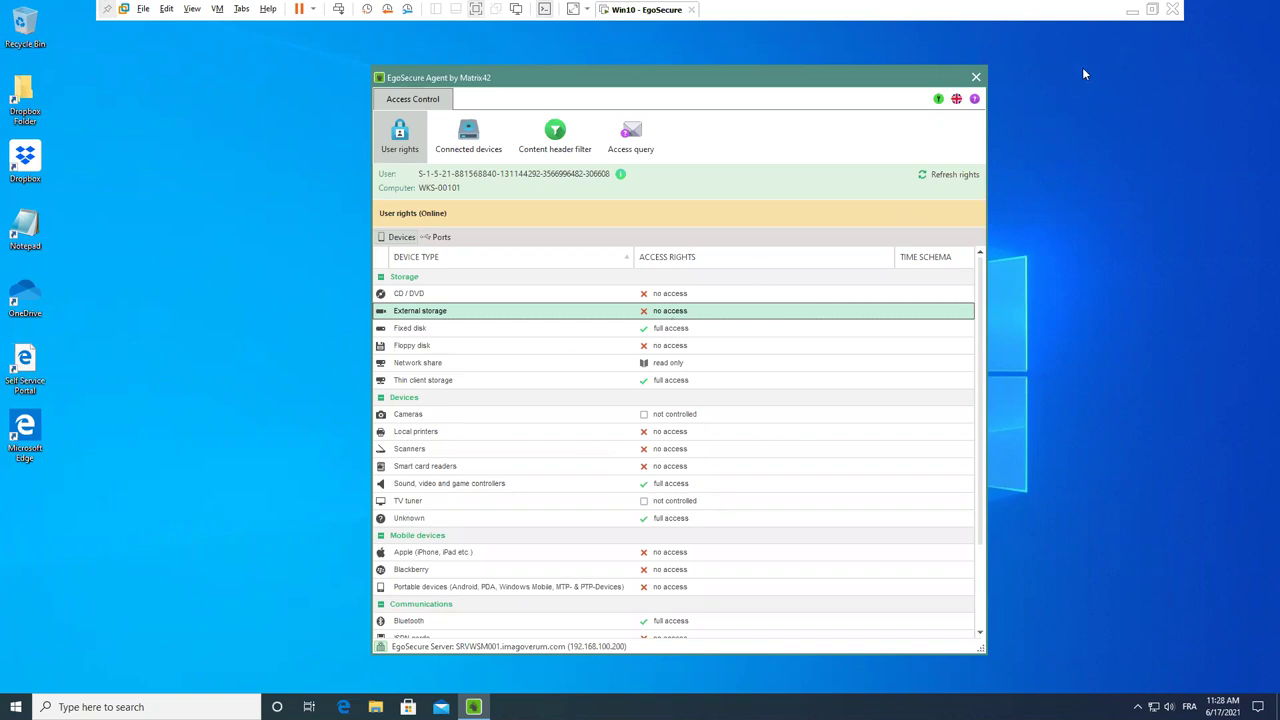
Restore the virtual machine to a window and try to open the external drive SMA-8-RED (E:) in File Explorer.
click(1149, 10)
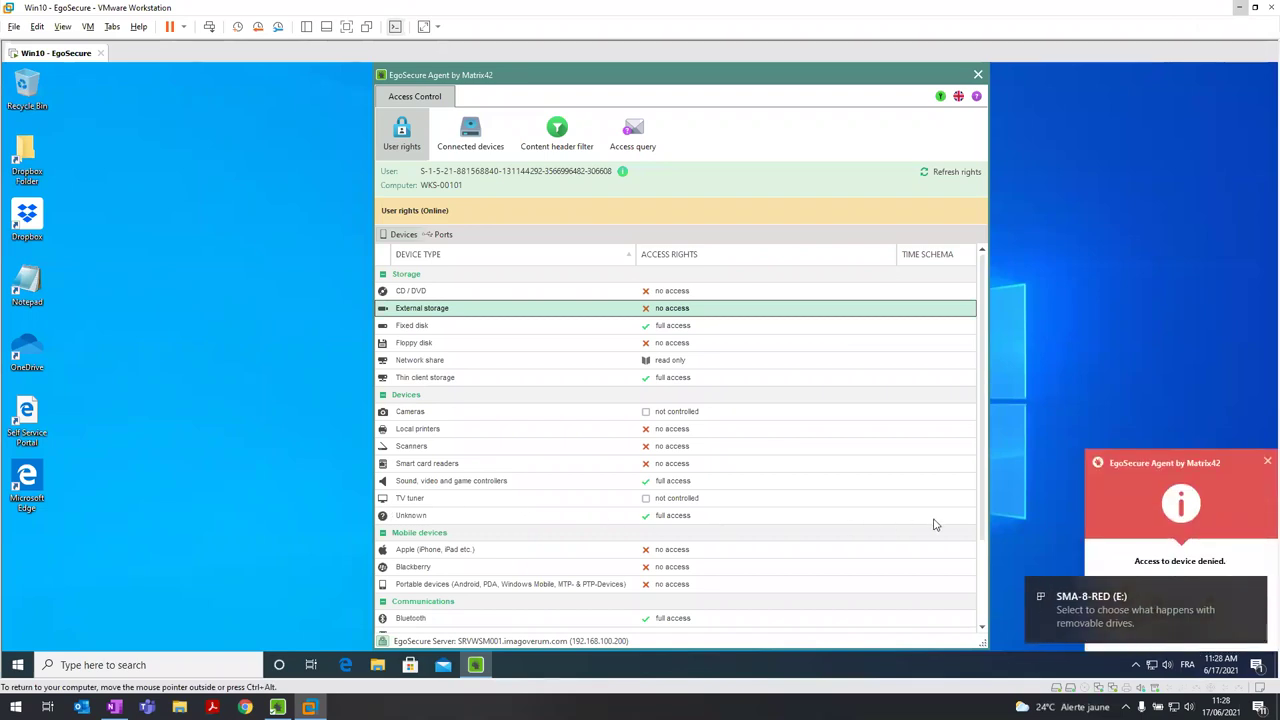
click(1260, 598)
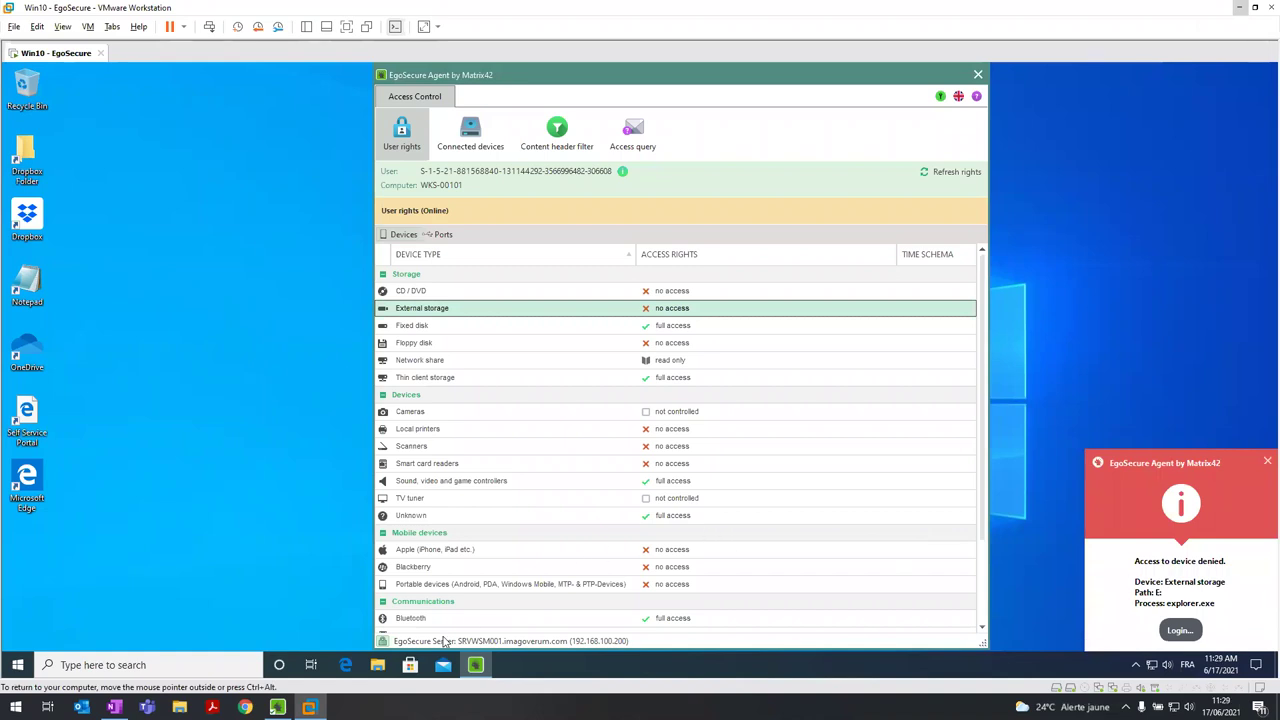
click(377, 667)
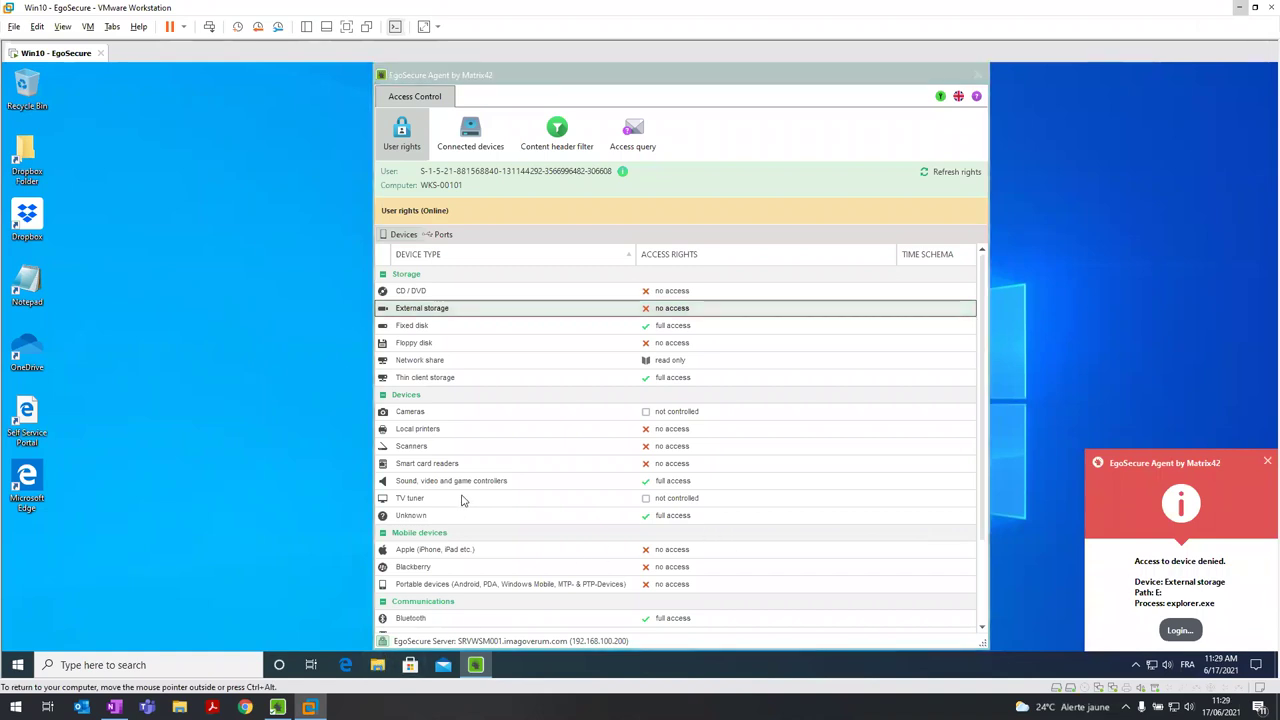
click(298, 427)
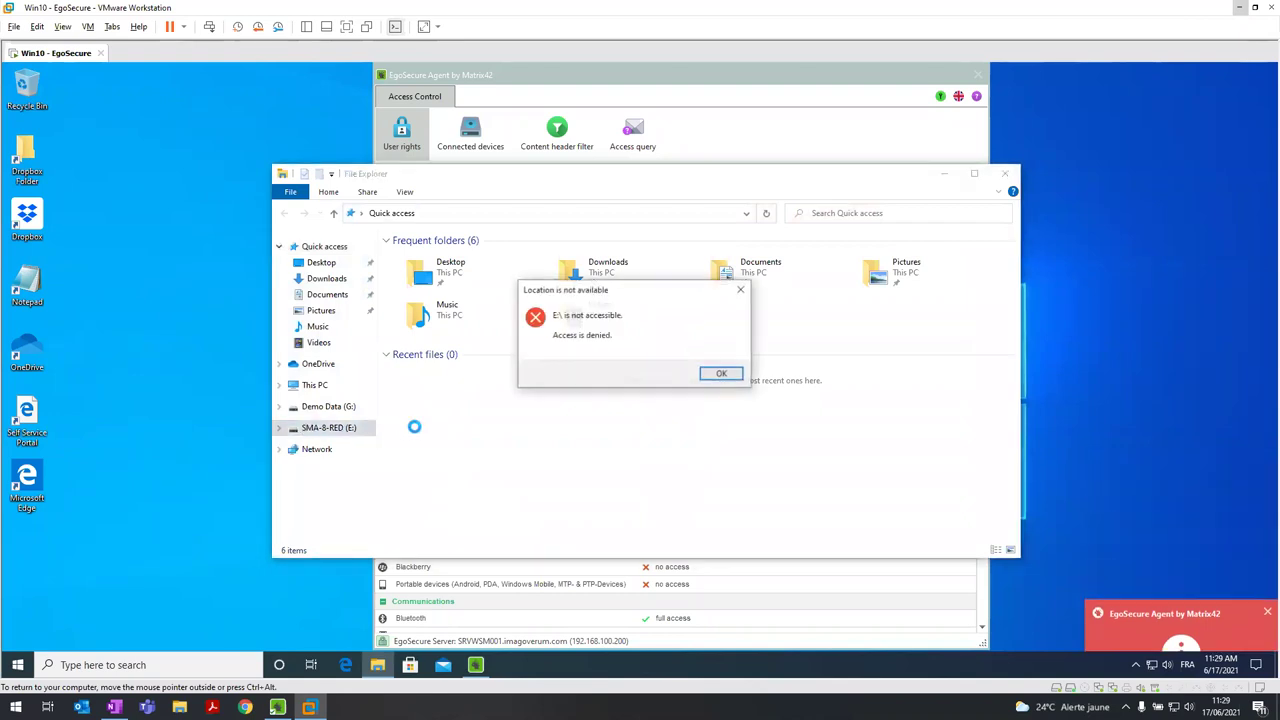
click(741, 289)
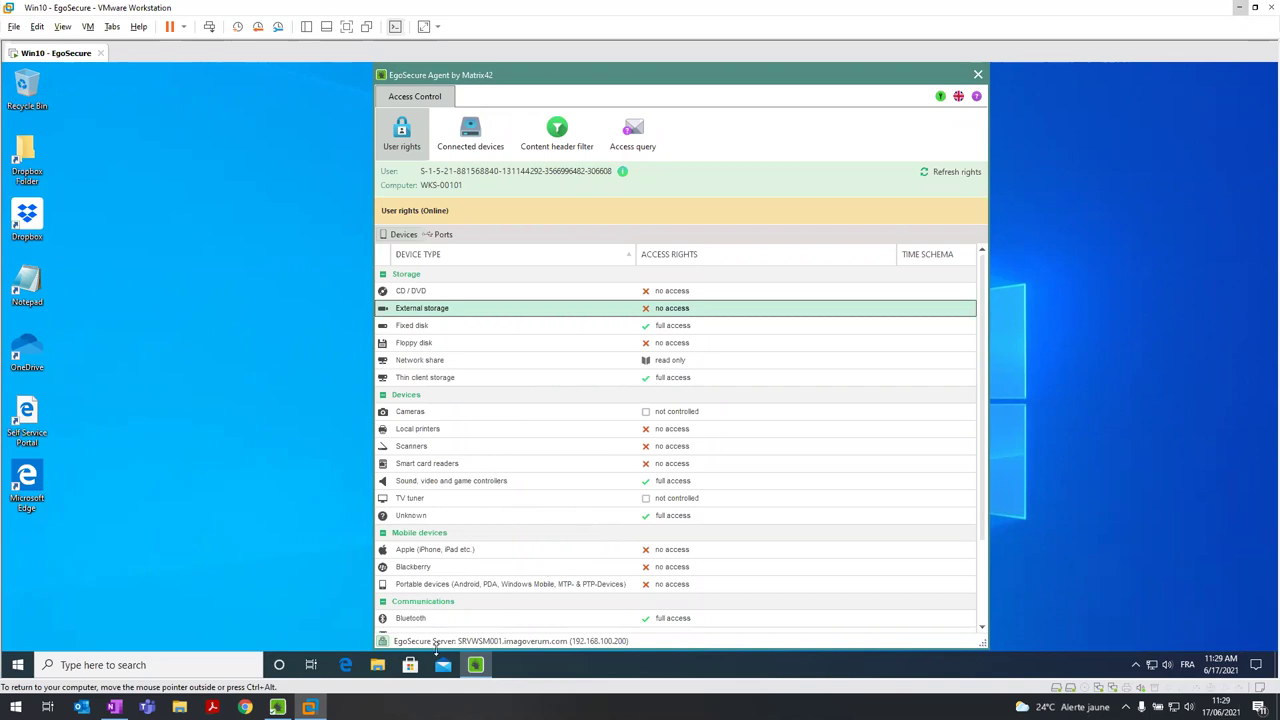
Open the Temp folder on the Install (I:) network drive in File Explorer.
click(377, 665)
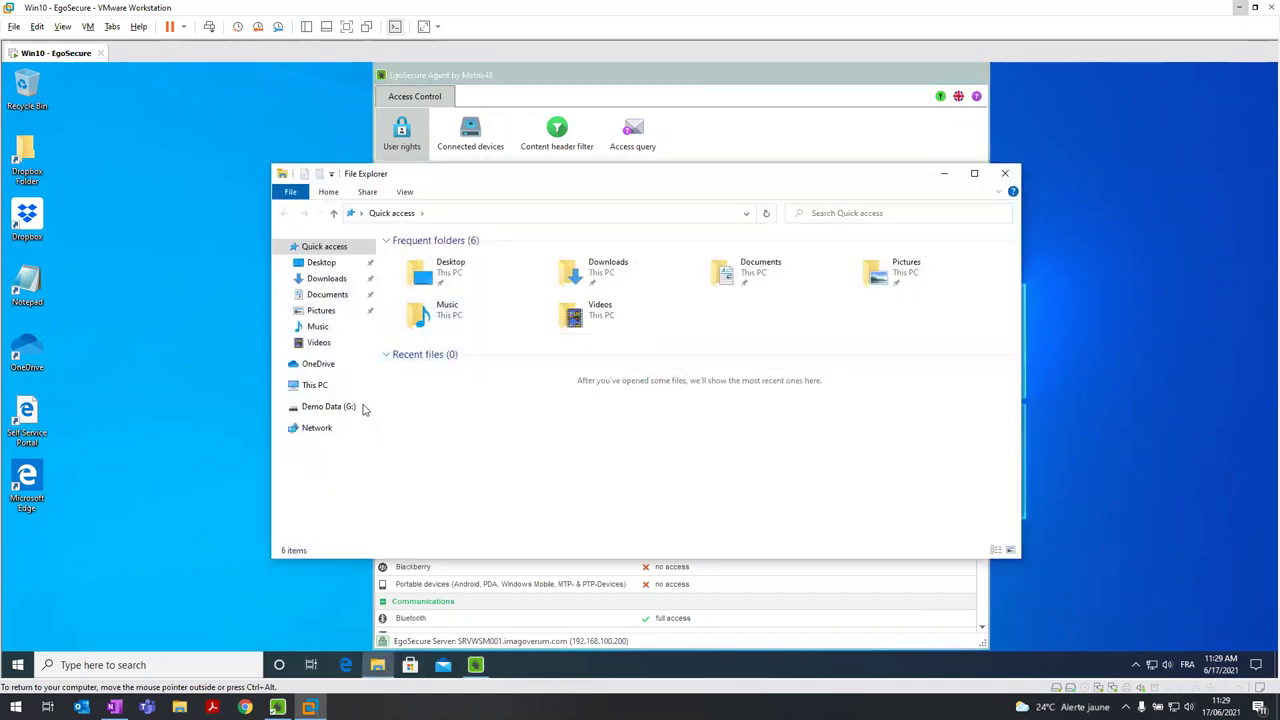
click(315, 388)
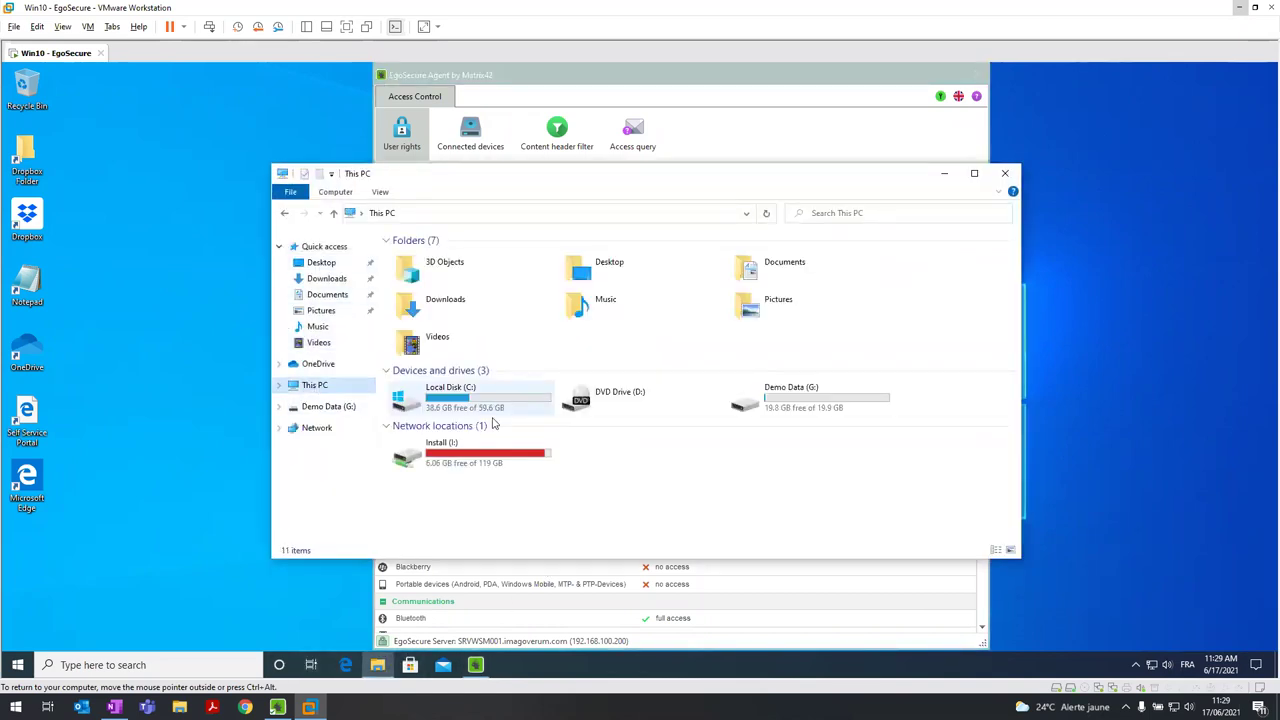
double_click(444, 457)
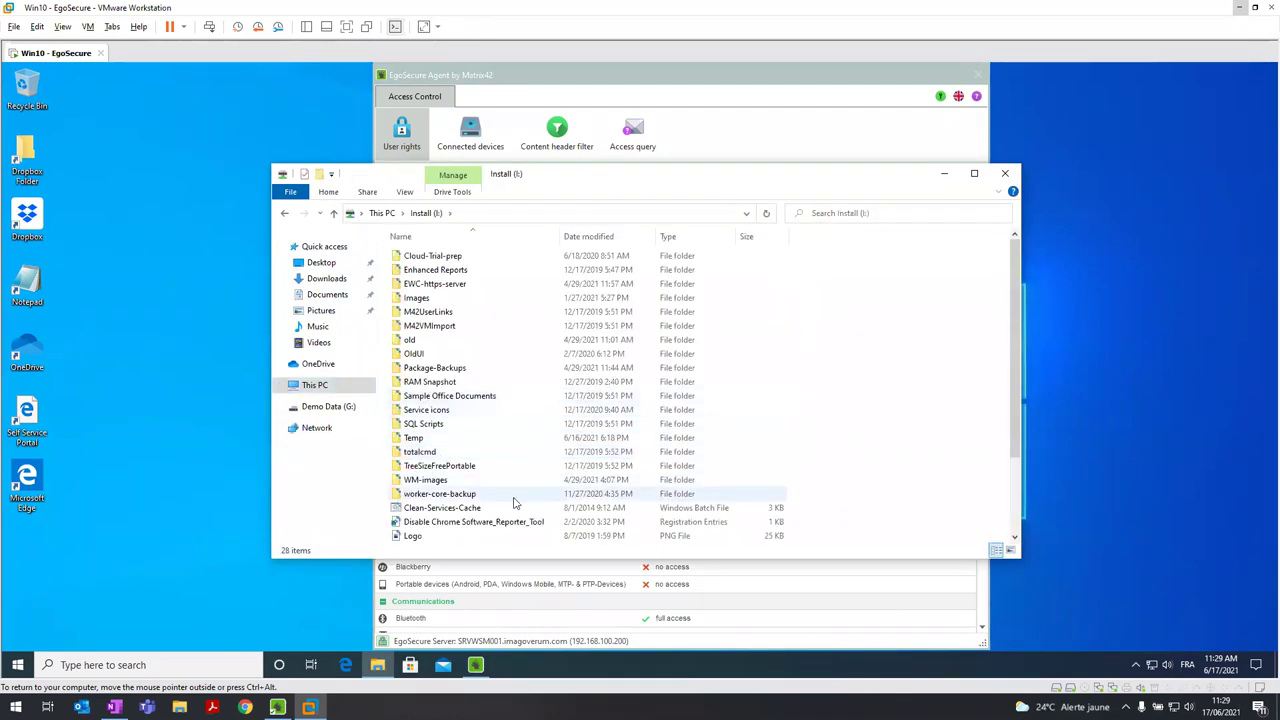
scroll(514, 502, down, 3)
scroll(514, 515, up, 3)
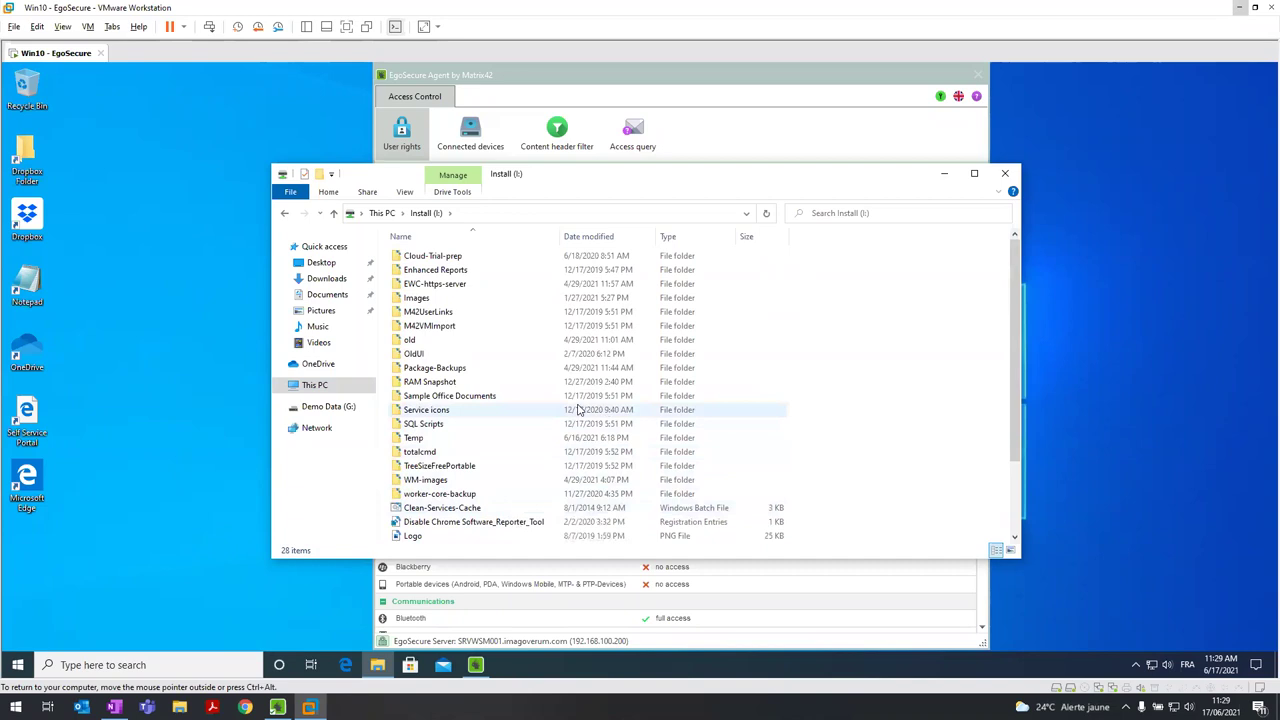
double_click(450, 440)
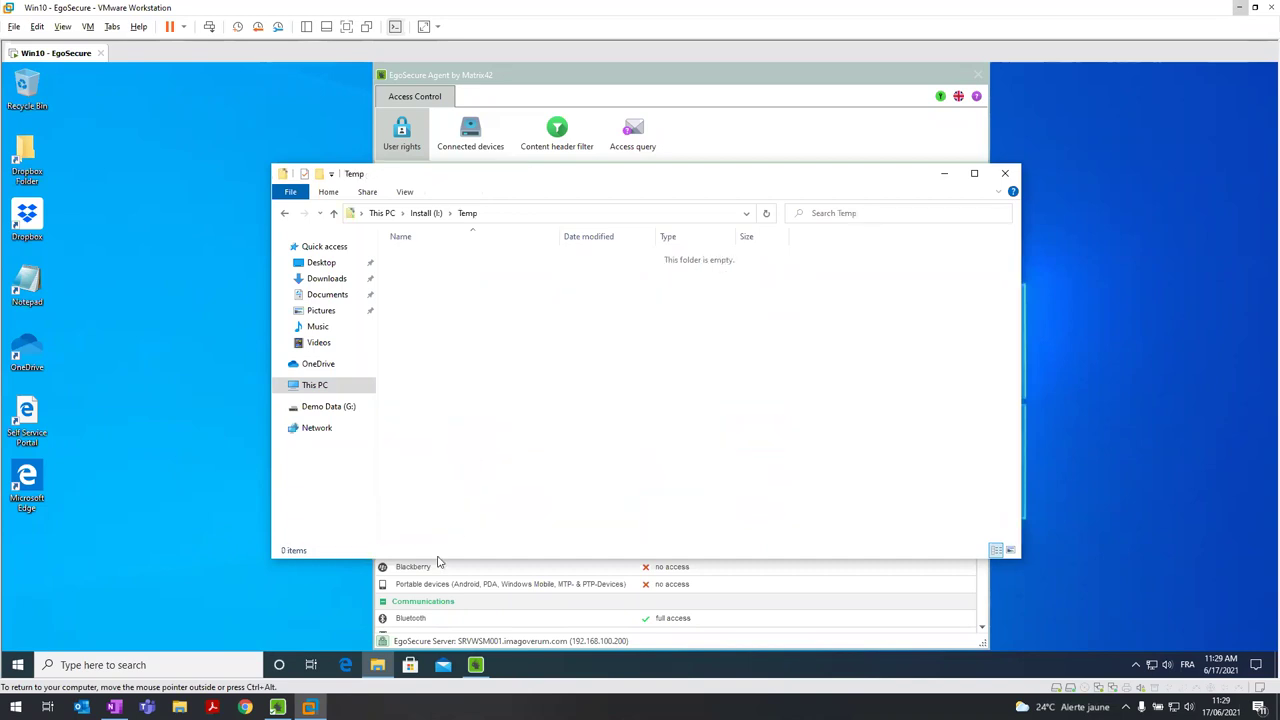
Open Demo Data (G:) in a second window and try to copy "Matrix42 - Présentation DWM" into the Temp network folder.
key(super+e)
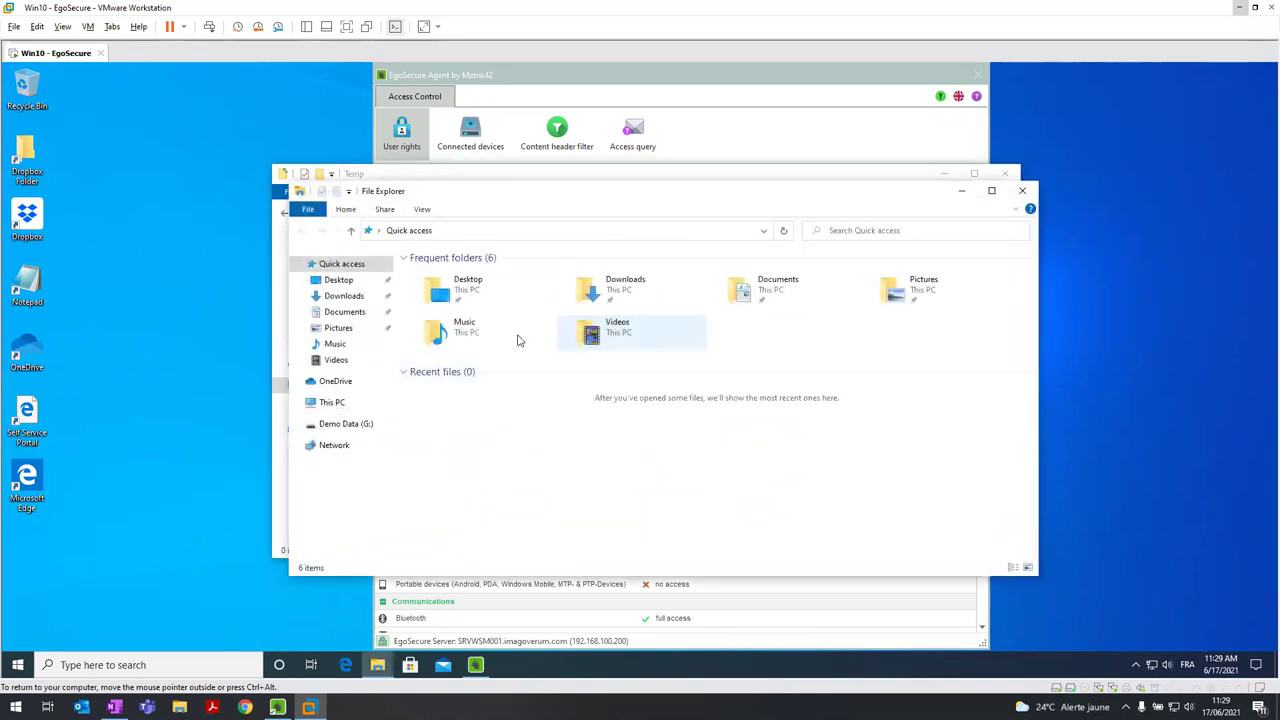
click(345, 424)
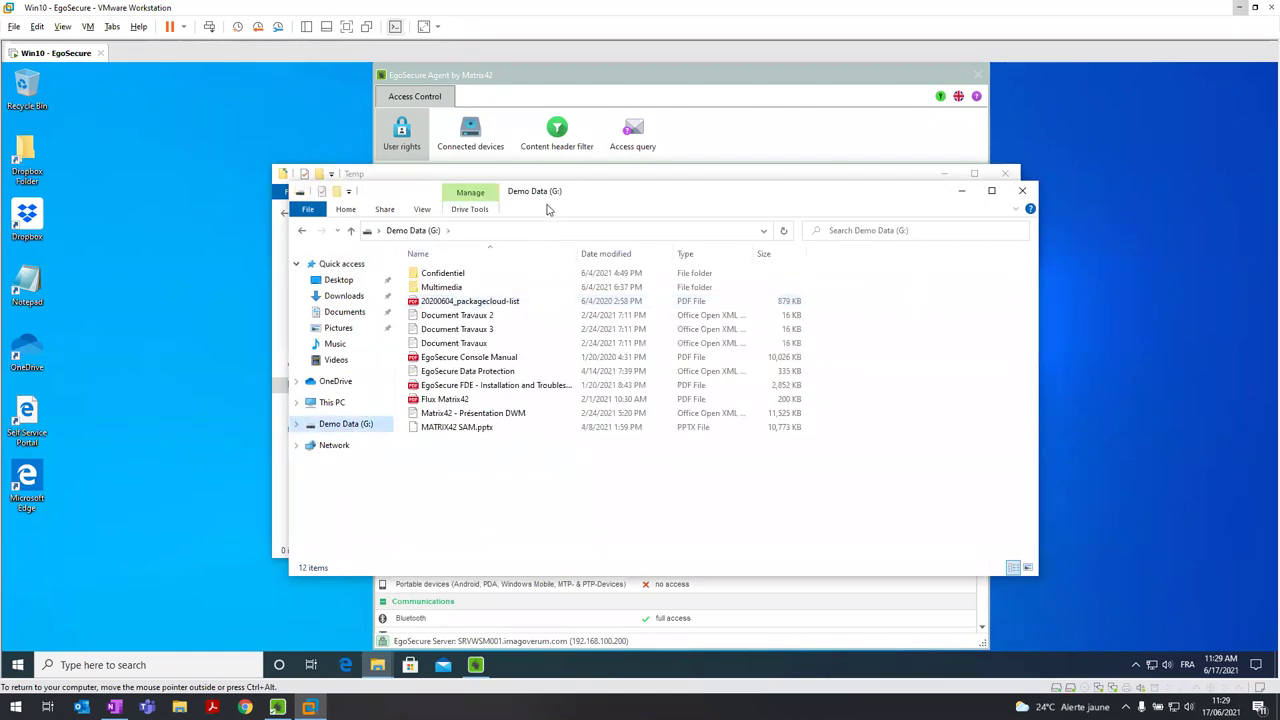
drag(553, 207, 825, 338)
click(805, 419)
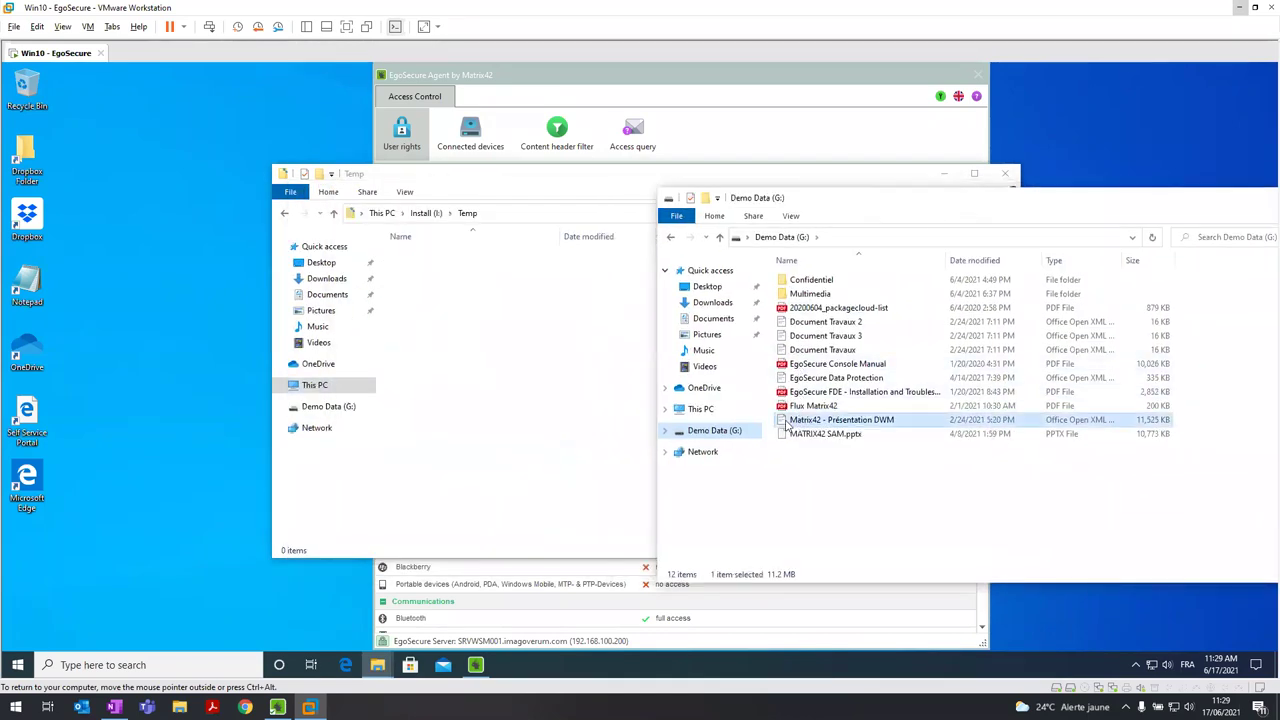
click(605, 415)
key(ctrl+v)
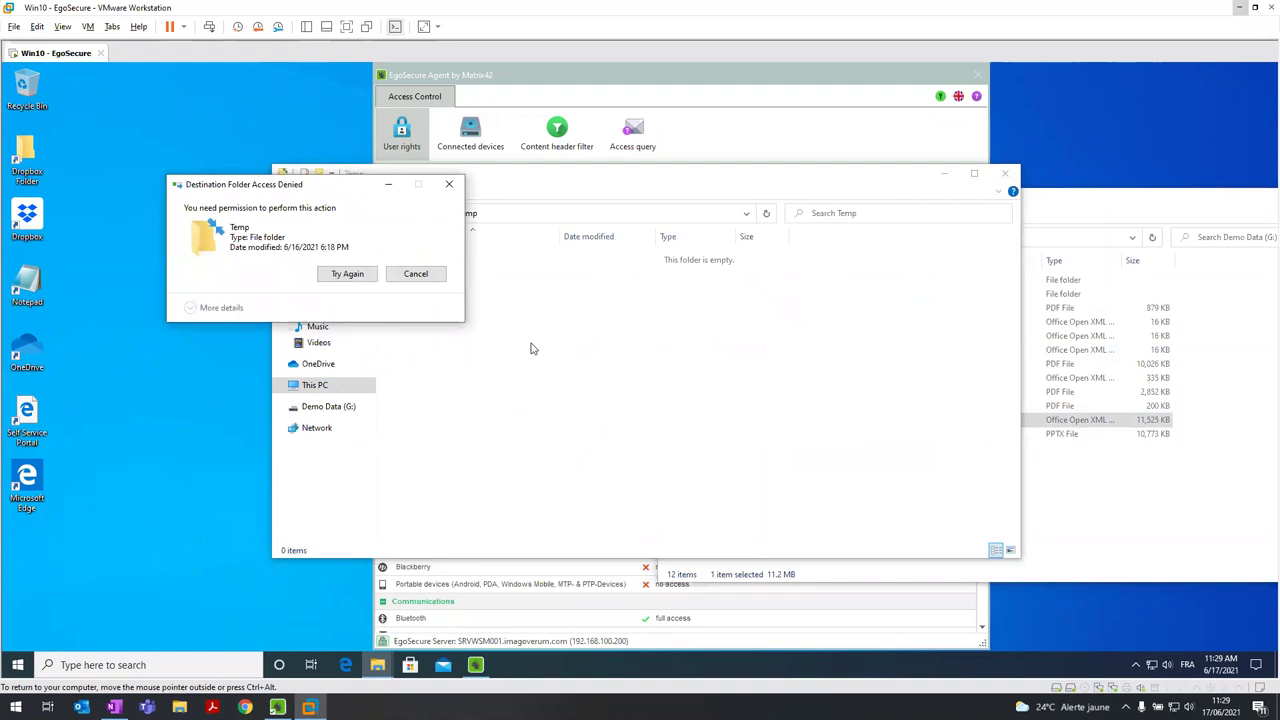
click(366, 277)
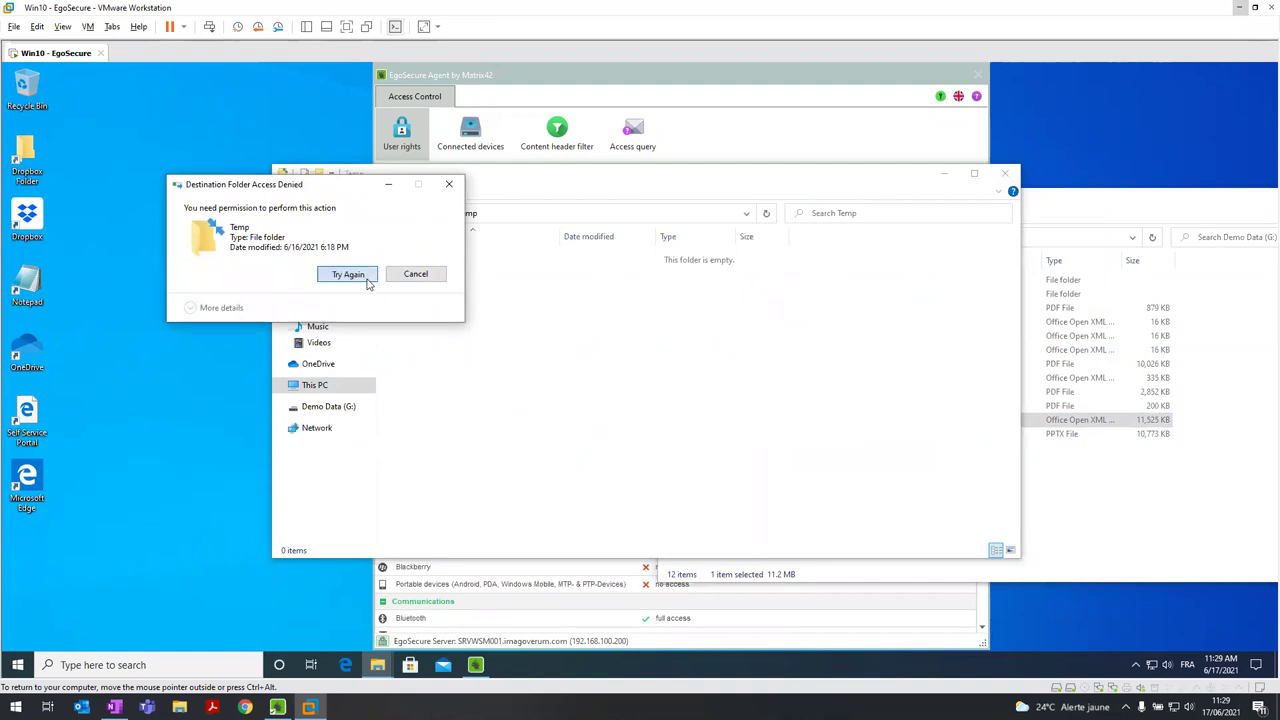
click(440, 279)
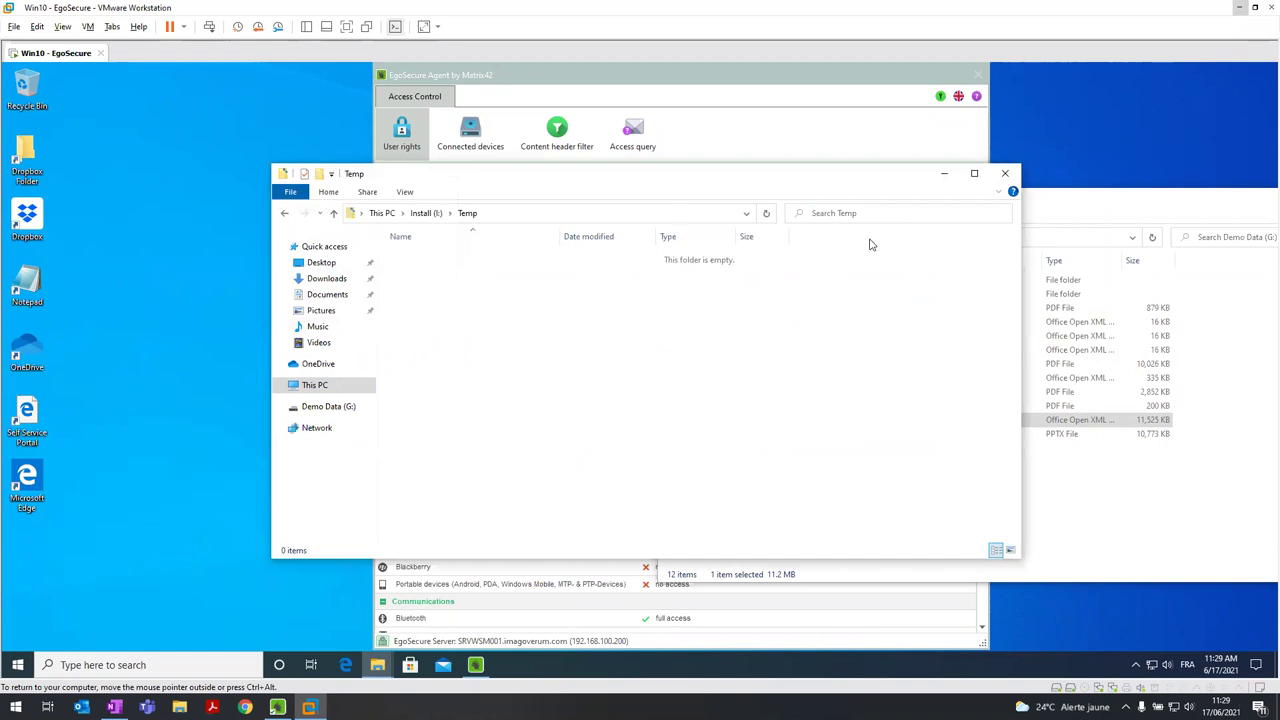
Bring the EgoSecure Agent window forward and examine the device access rights list again.
click(889, 131)
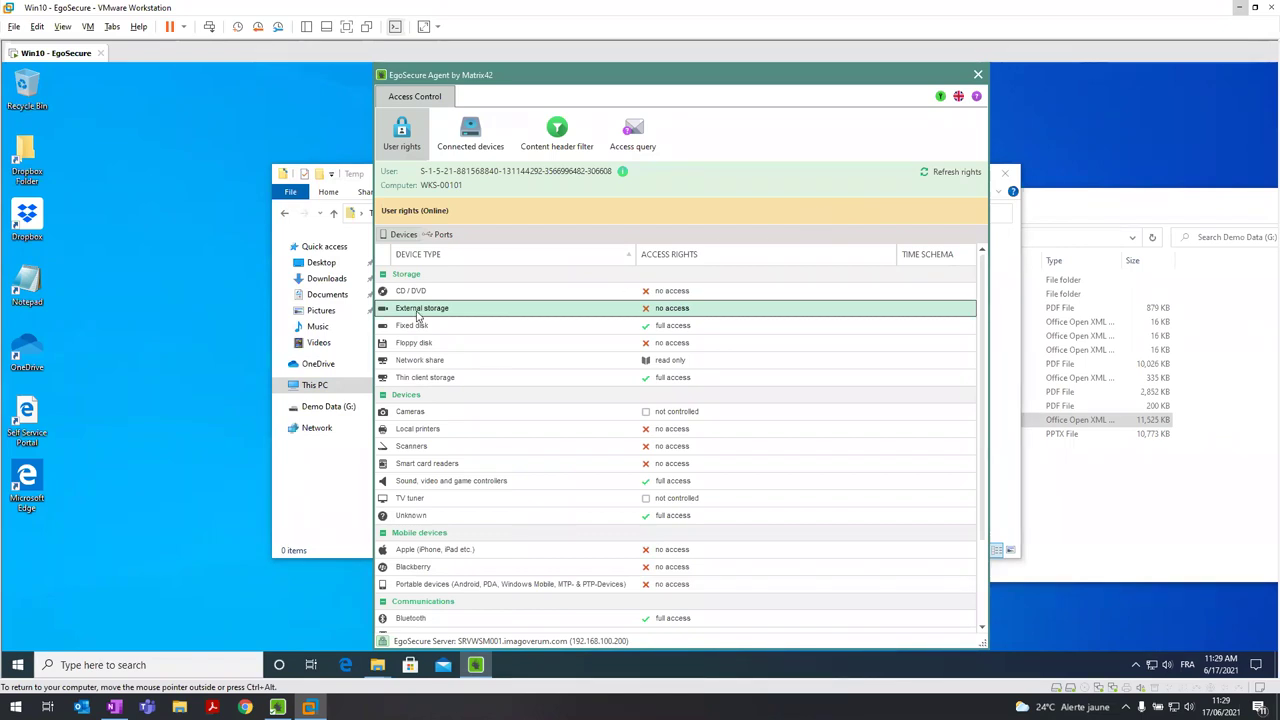
scroll(465, 483, down, 2)
scroll(476, 506, up, 2)
Launch OneDrive from the desktop, authorizing it with the local administrator user name and the account password.
click(24, 365)
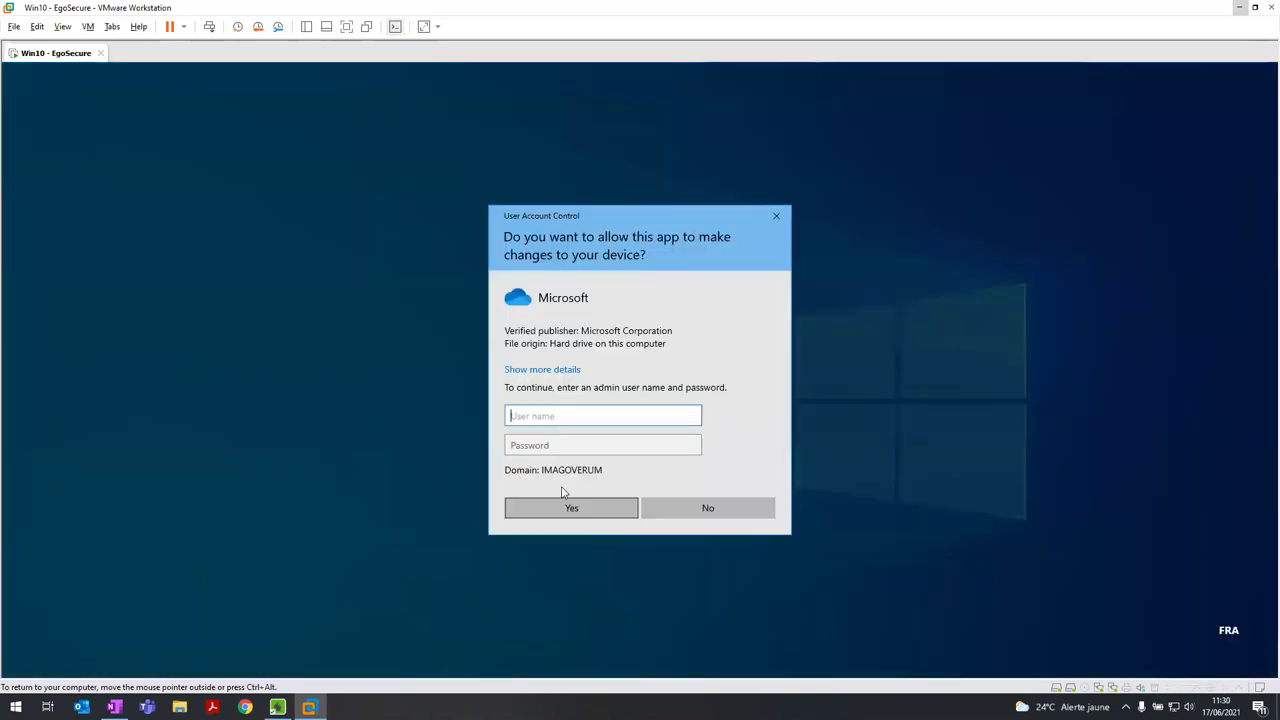
text(.\add)
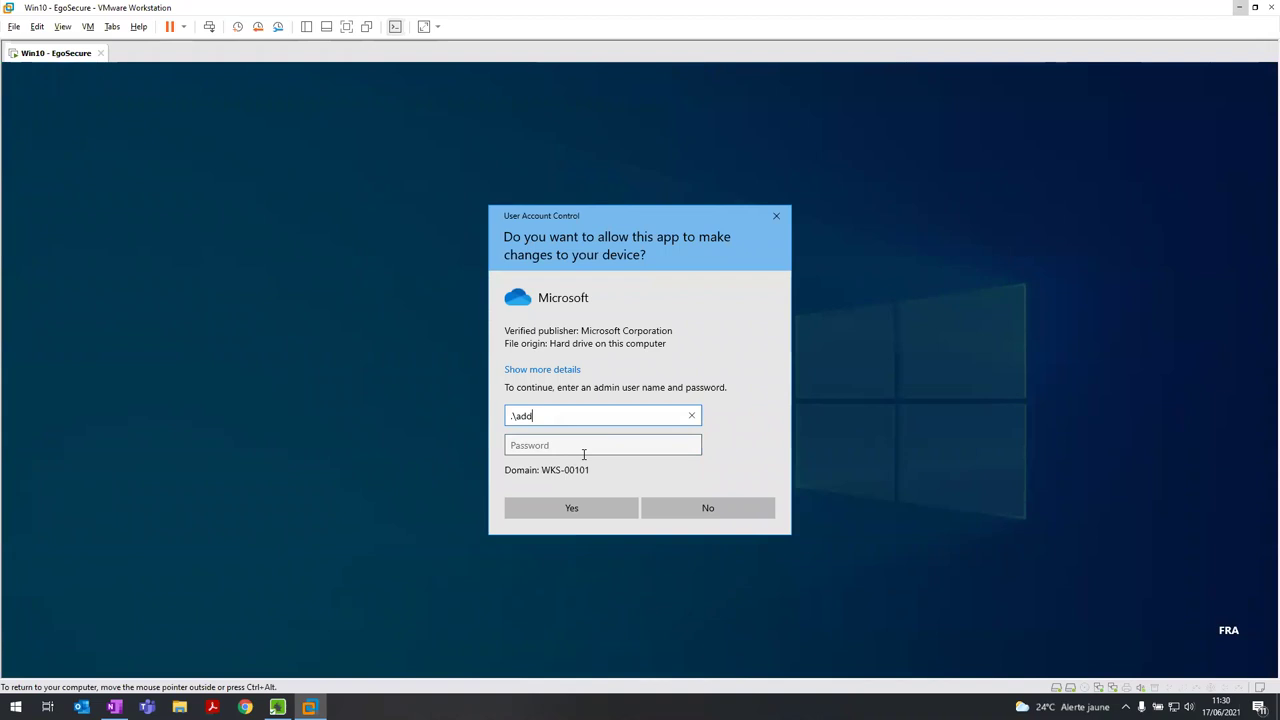
key(BackSpace)
text(min)
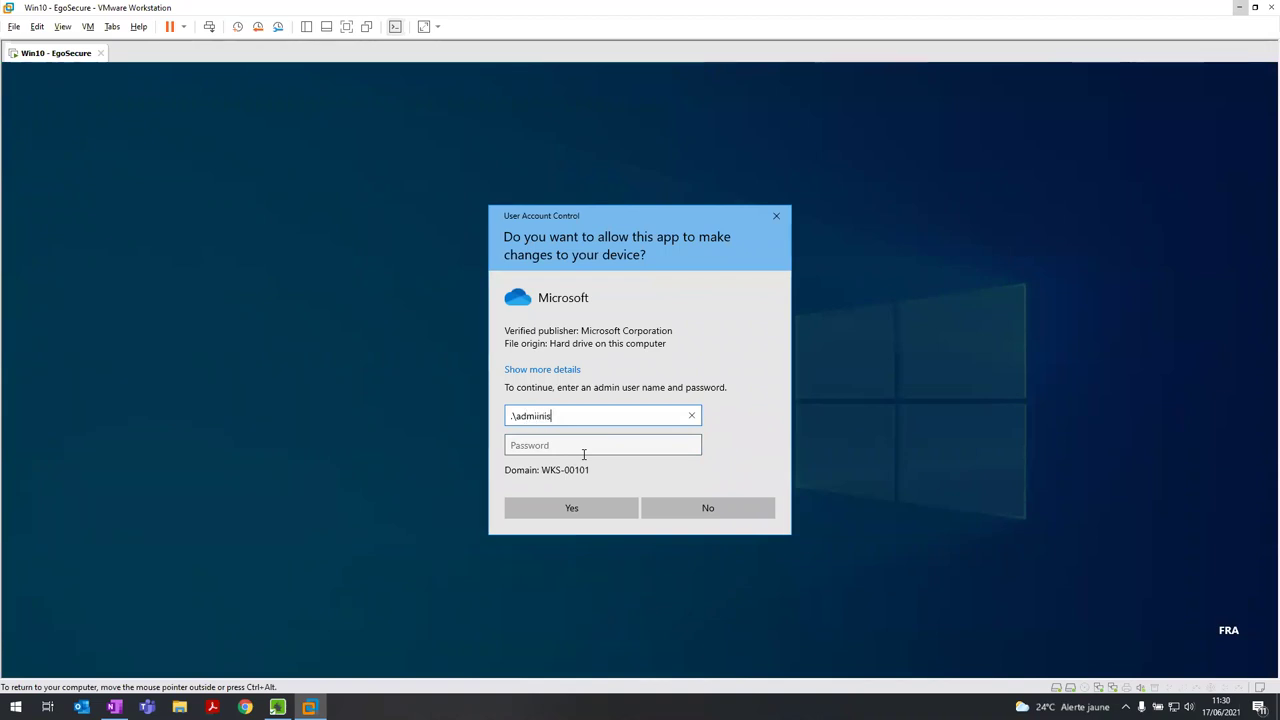
text(istrator)
key(Tab)
text(********)
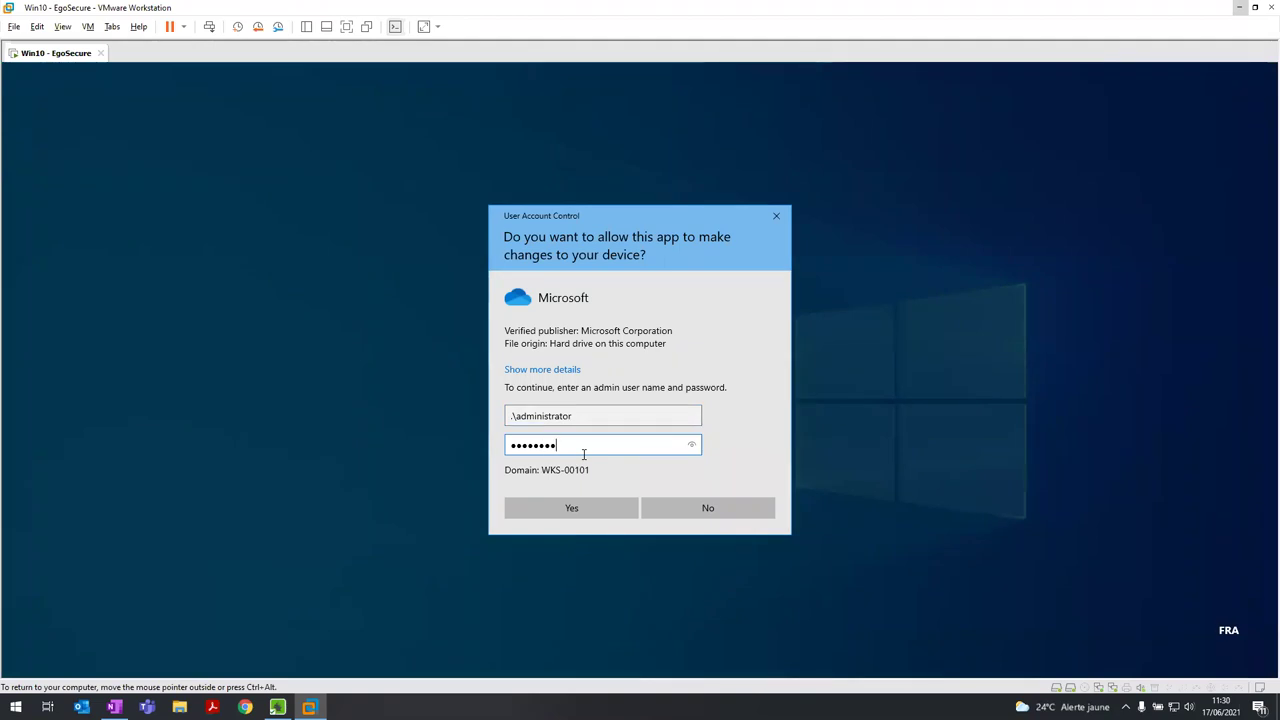
key(Return)
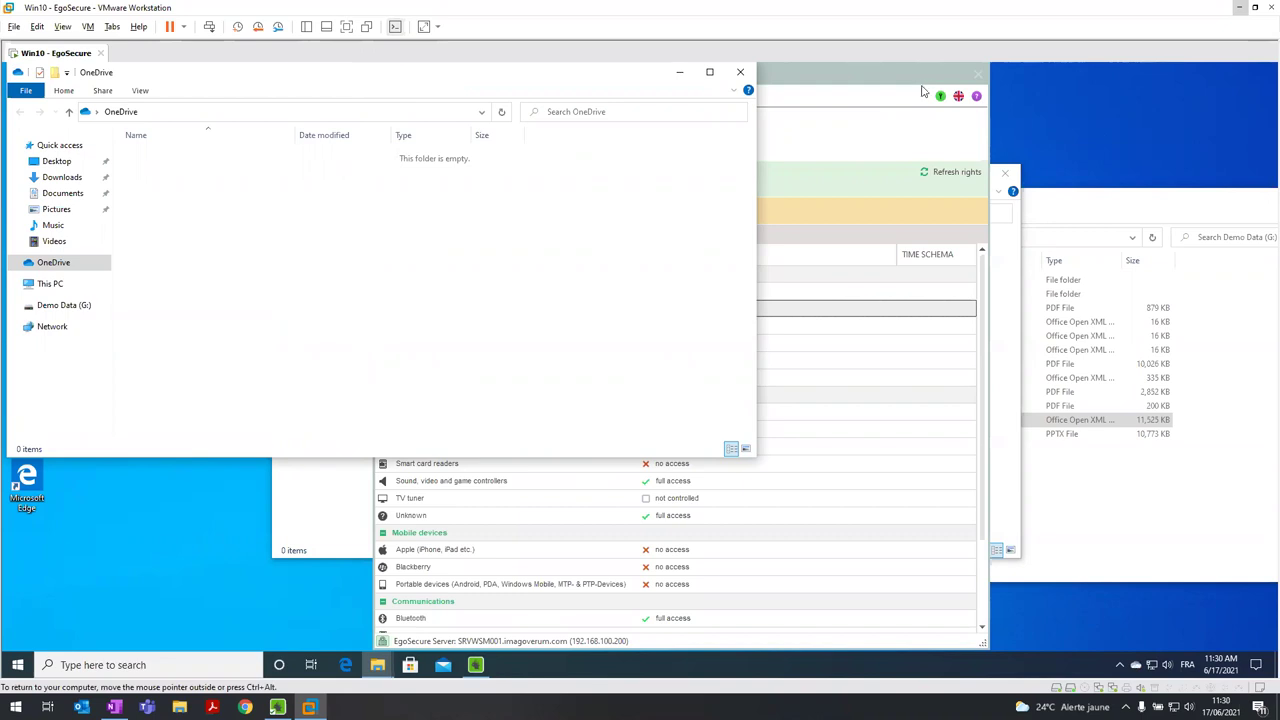
Copy 20200604_packagecloud-list from Demo Data (G:) into the OneDrive folder, rearranging the windows so both locations are accessible.
click(893, 72)
drag(893, 72, 1218, 118)
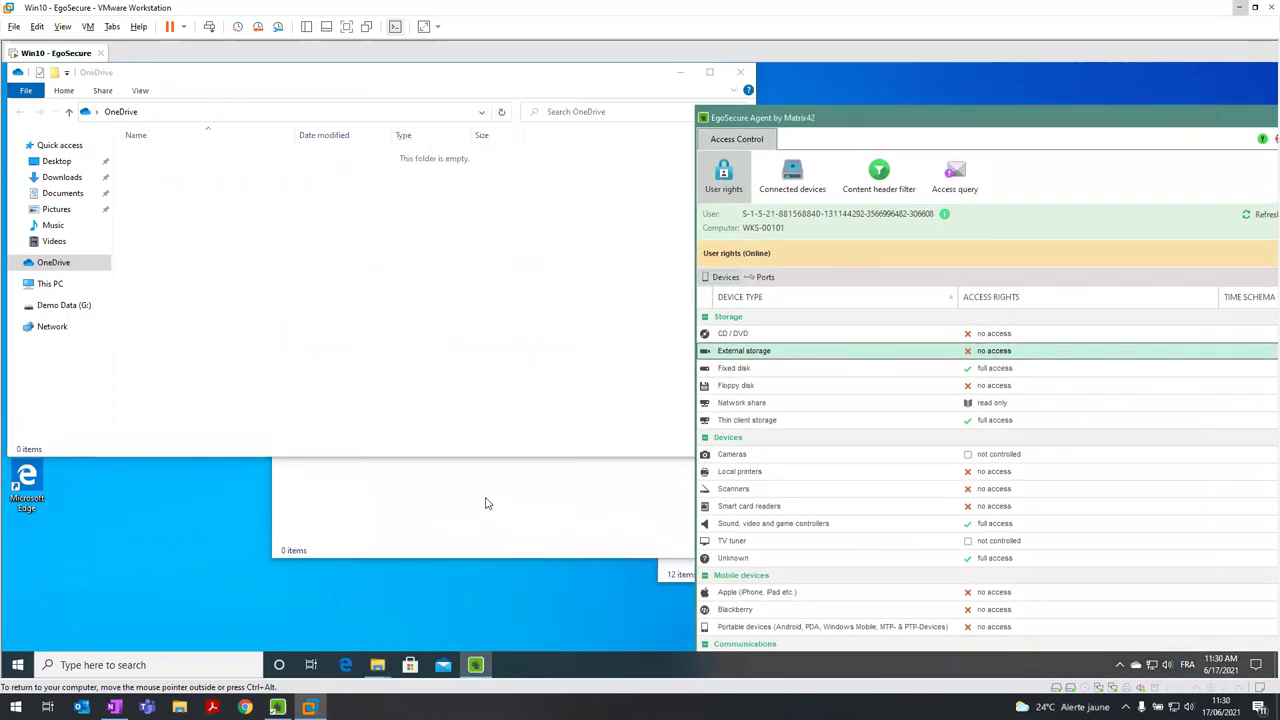
click(577, 500)
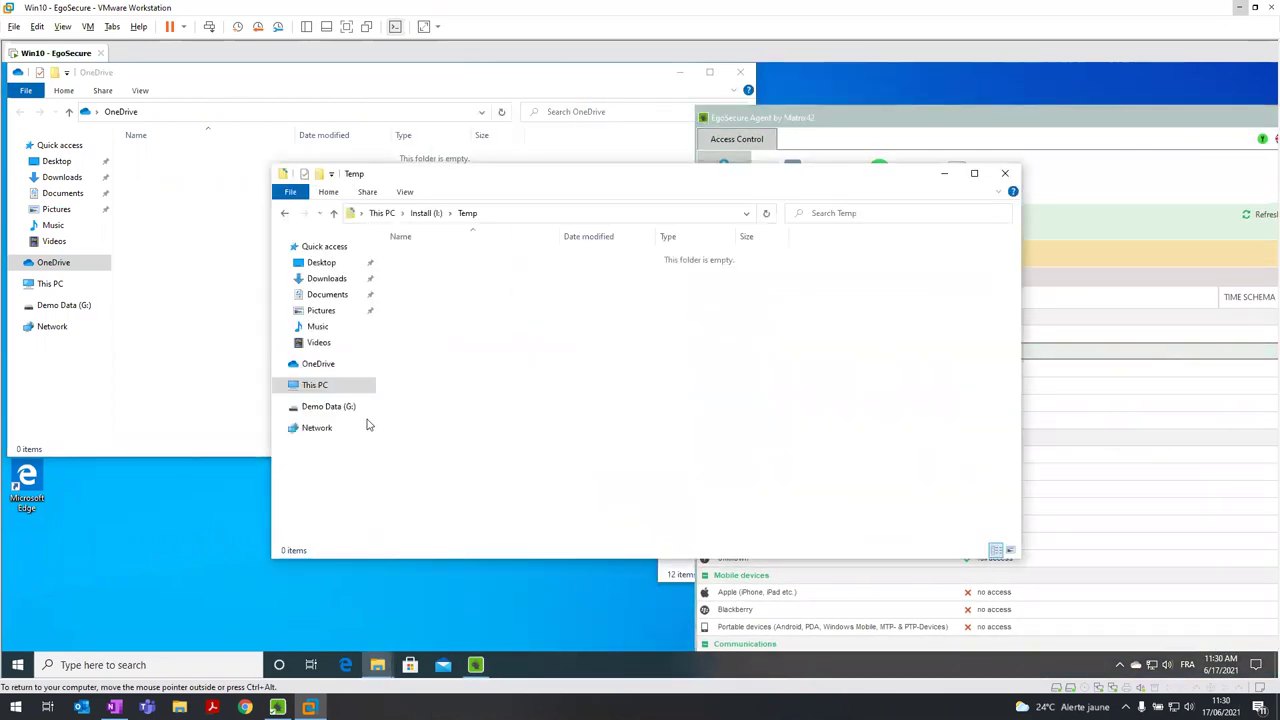
click(330, 406)
drag(460, 284, 228, 265)
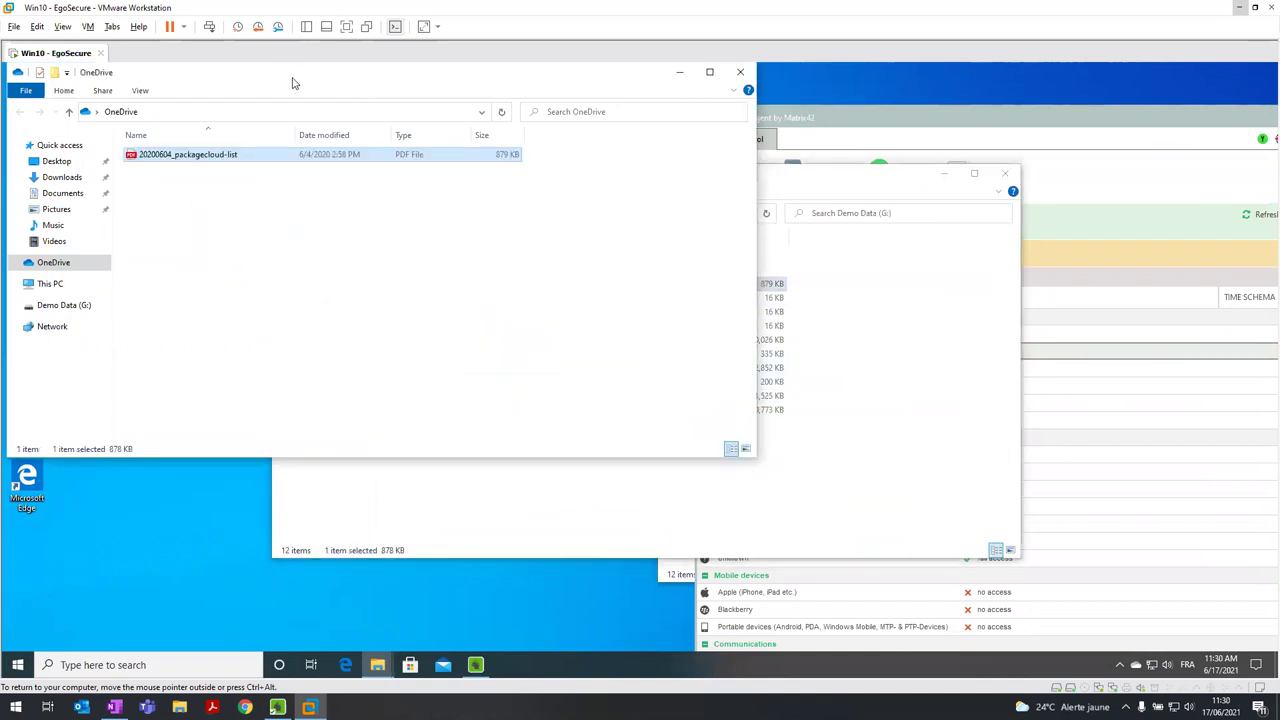
drag(293, 83, 576, 173)
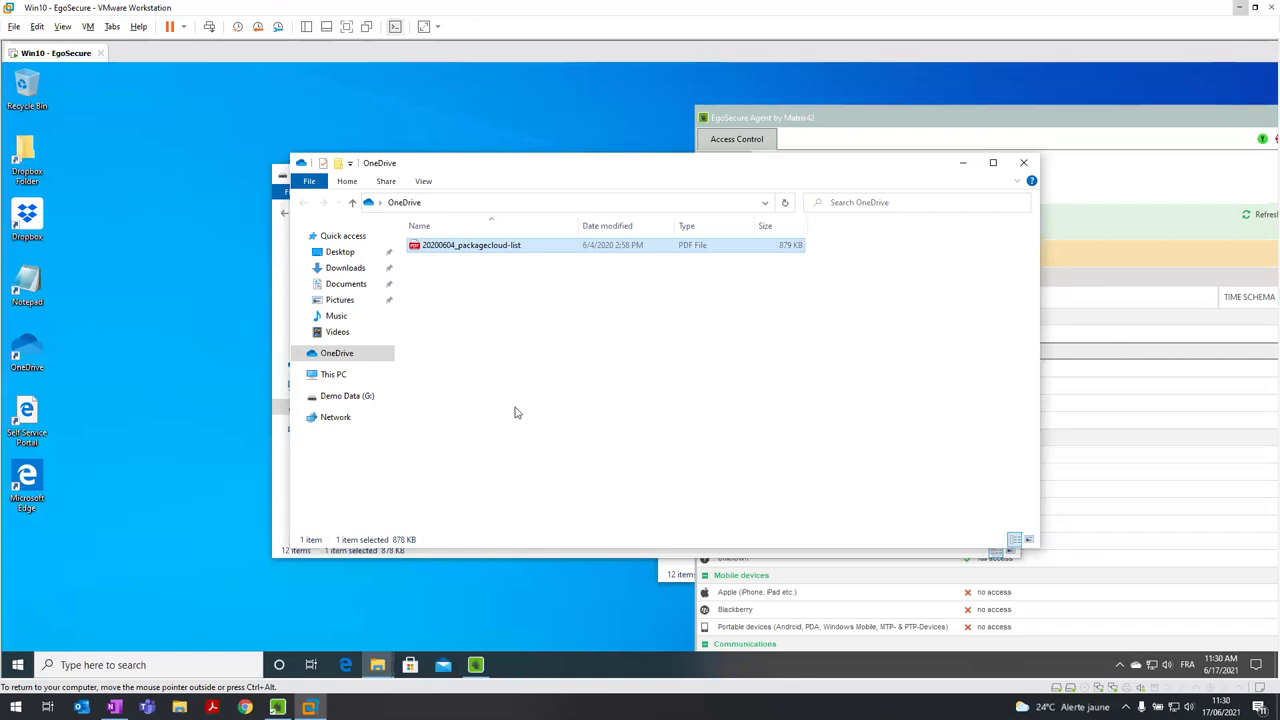
Launch Dropbox from the desktop, authorizing it with the local administrator user name and the account password.
double_click(27, 218)
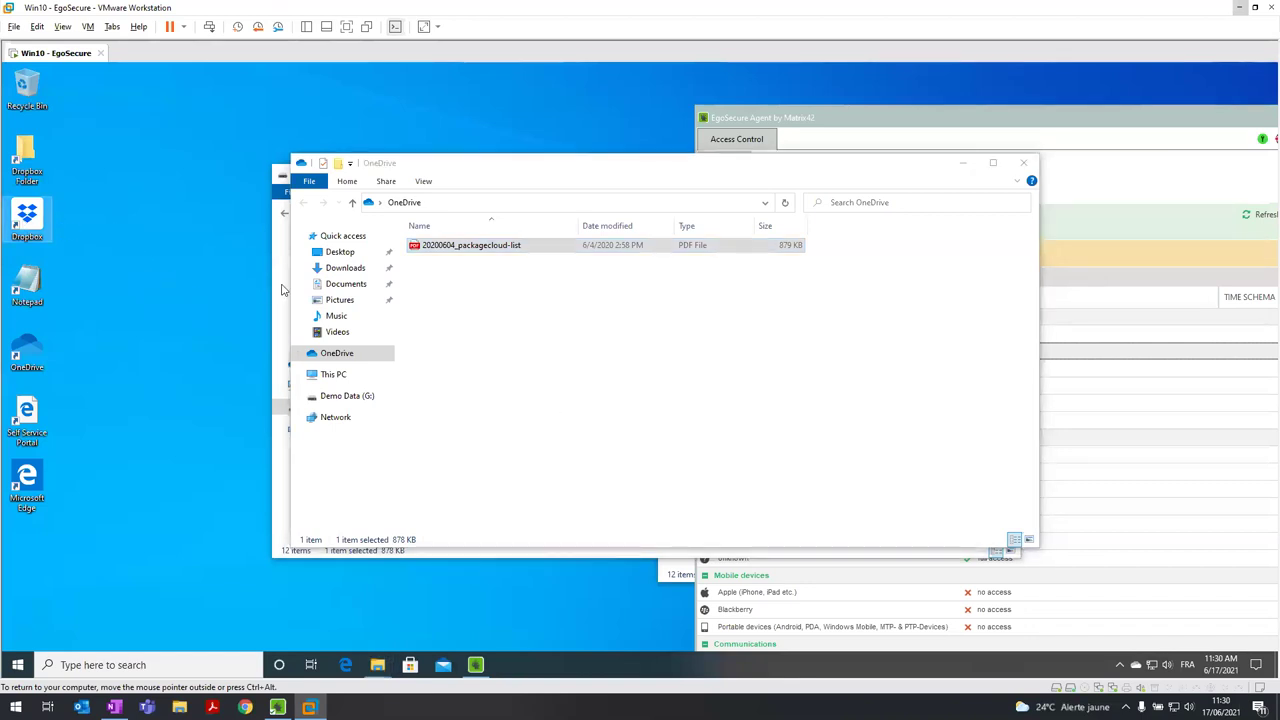
text(.\adm)
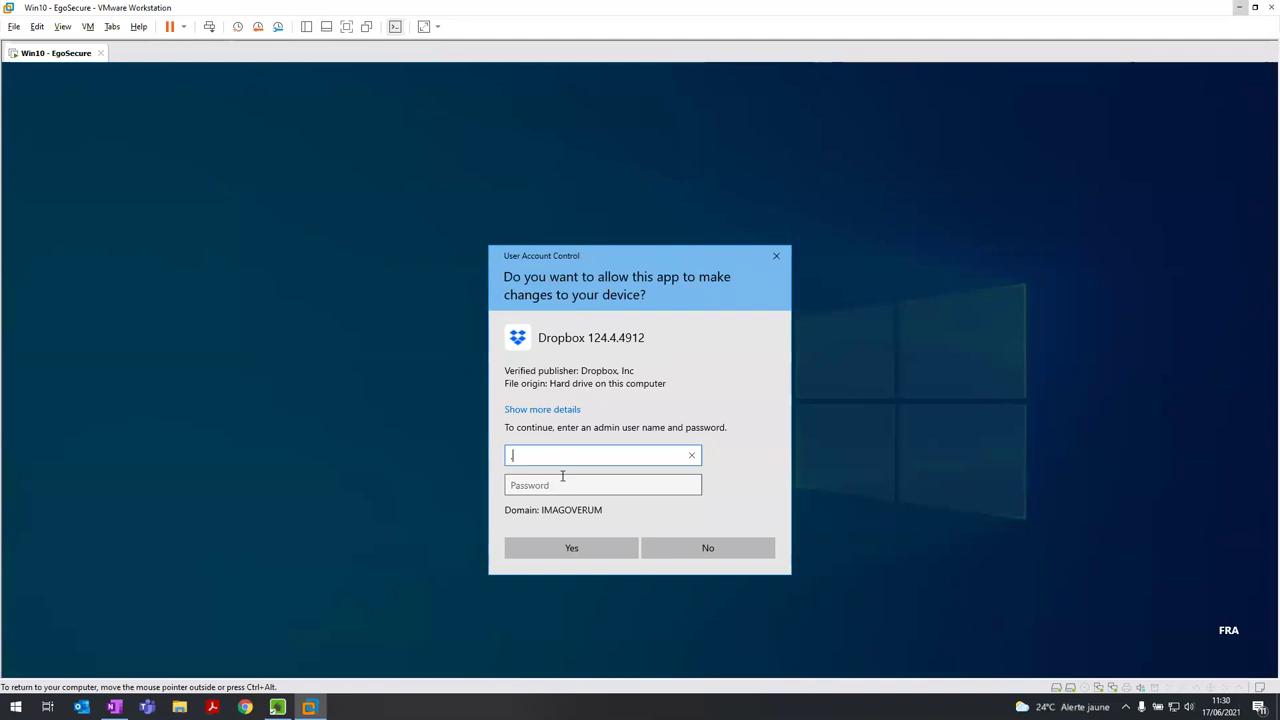
text(inistrator)
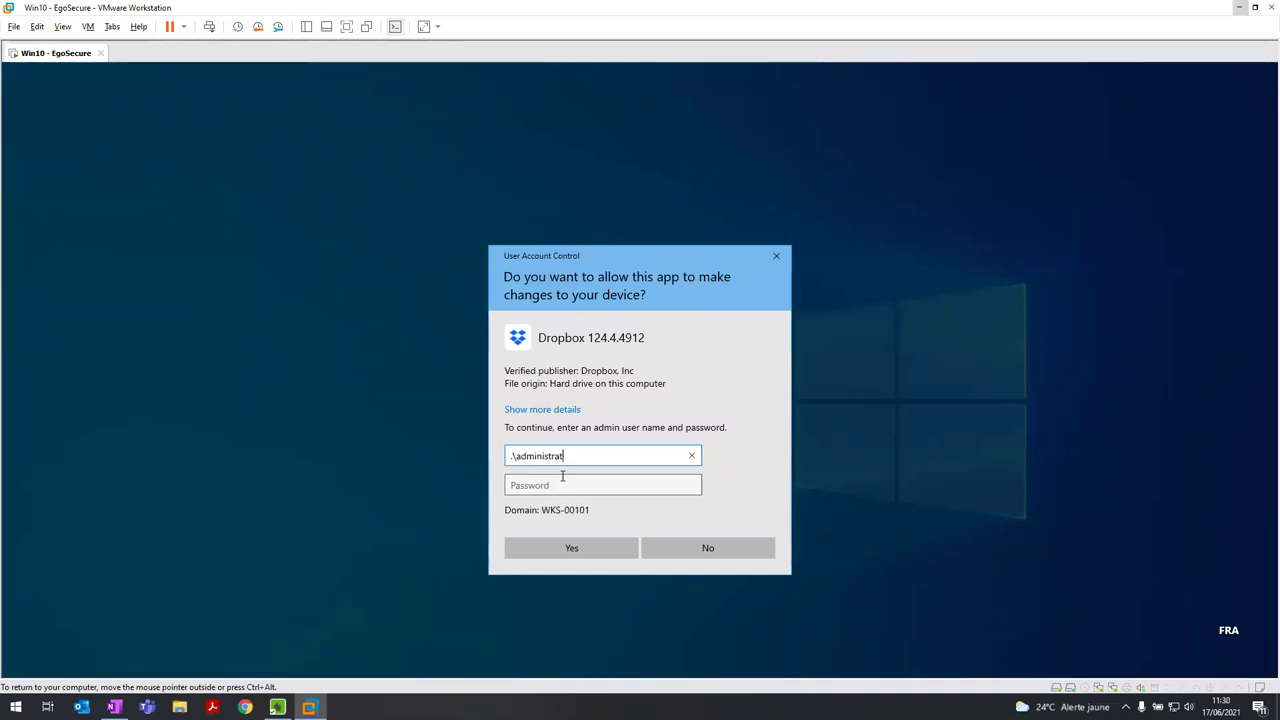
key(Tab)
text(a••••••)
key(Return)
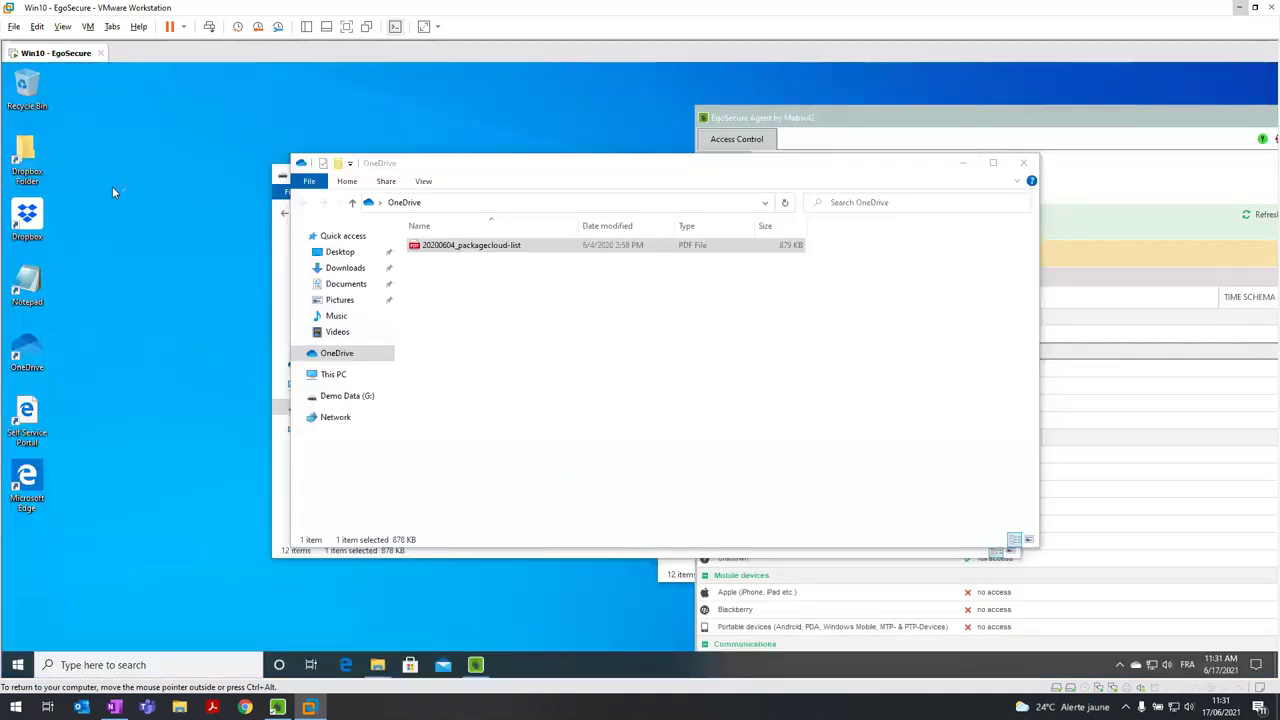
Open the Dropbox folder and try to copy 20200604_packagecloud-list into it from Demo Data (G:), skipping the file at the permission request.
double_click(48, 168)
drag(576, 192, 410, 233)
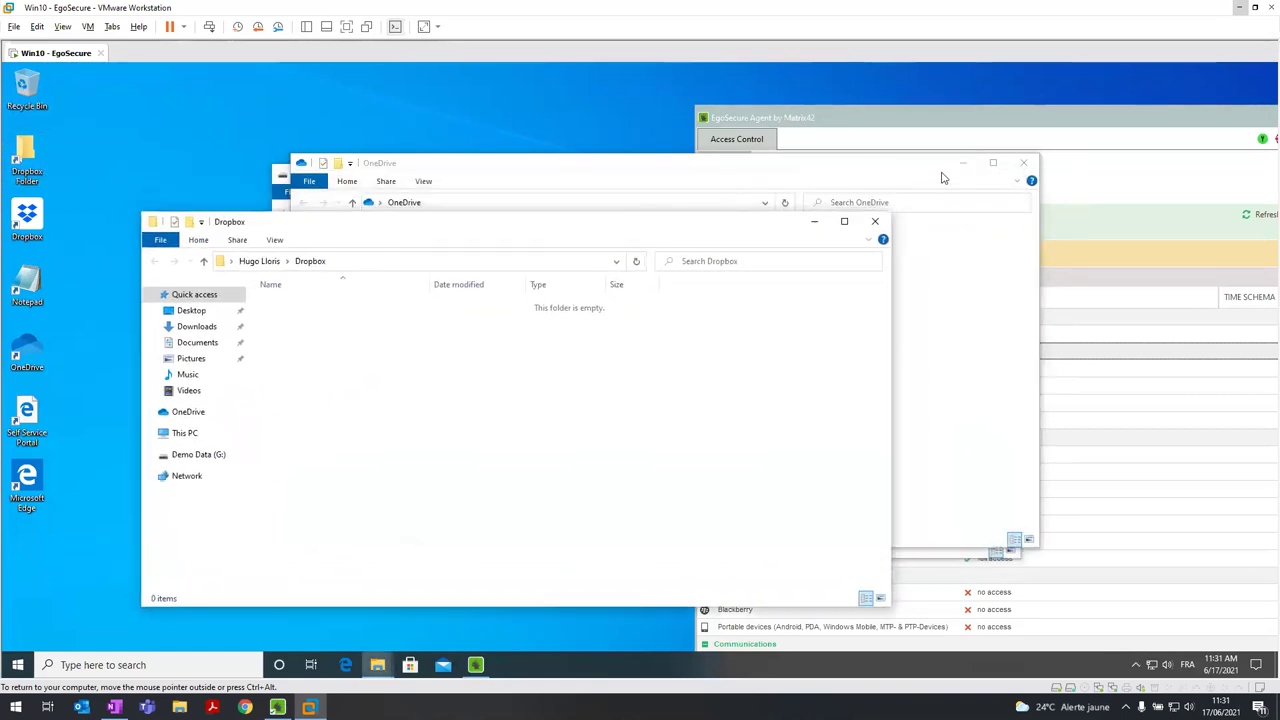
click(960, 163)
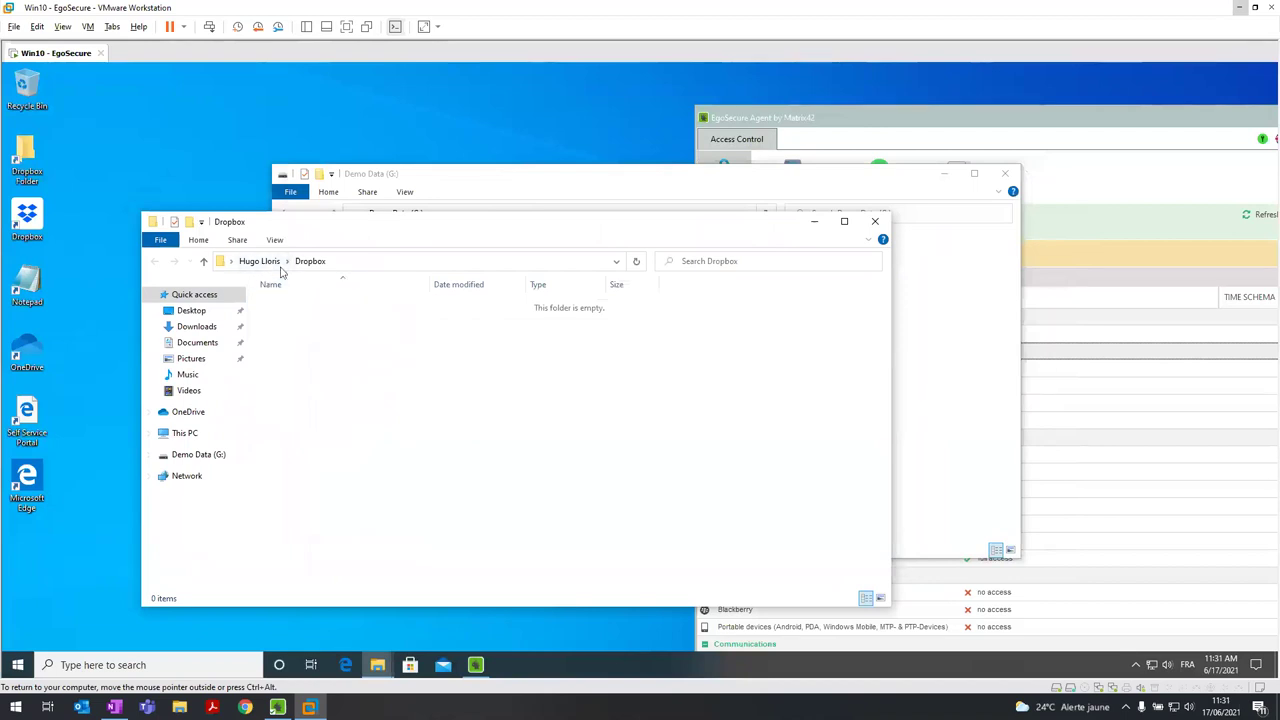
click(983, 355)
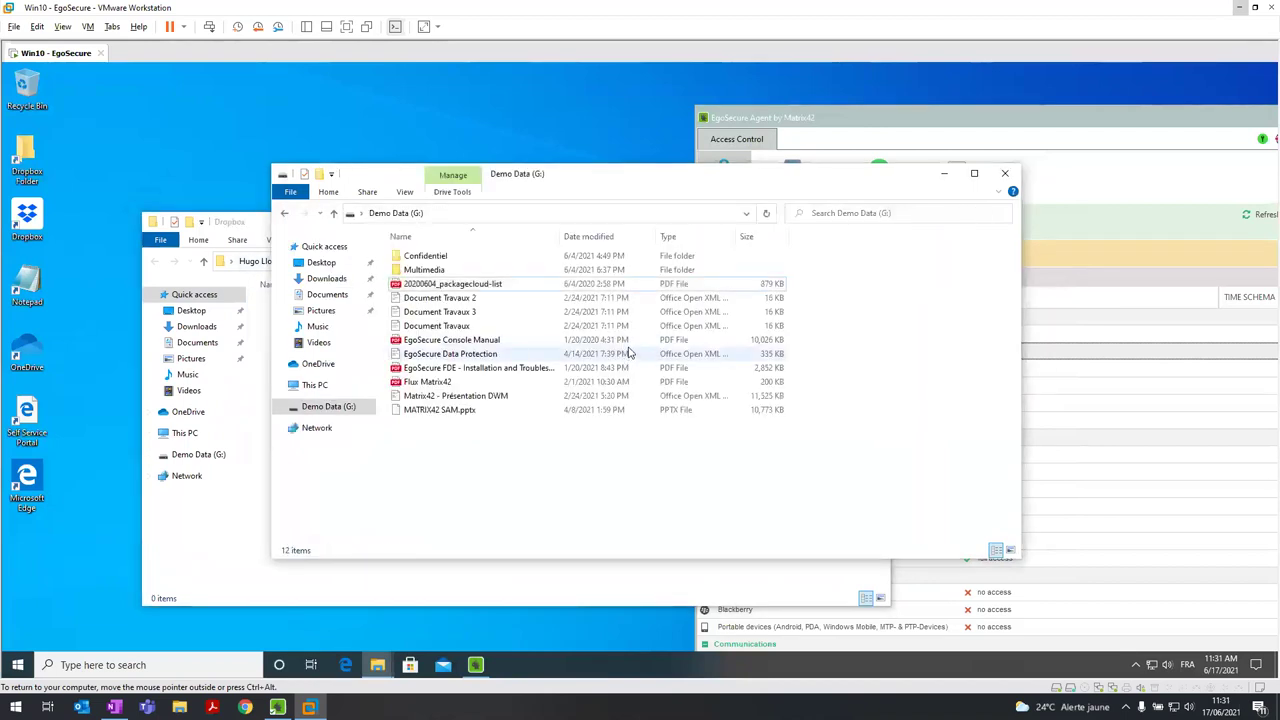
drag(620, 173, 986, 171)
click(800, 282)
drag(800, 282, 422, 408)
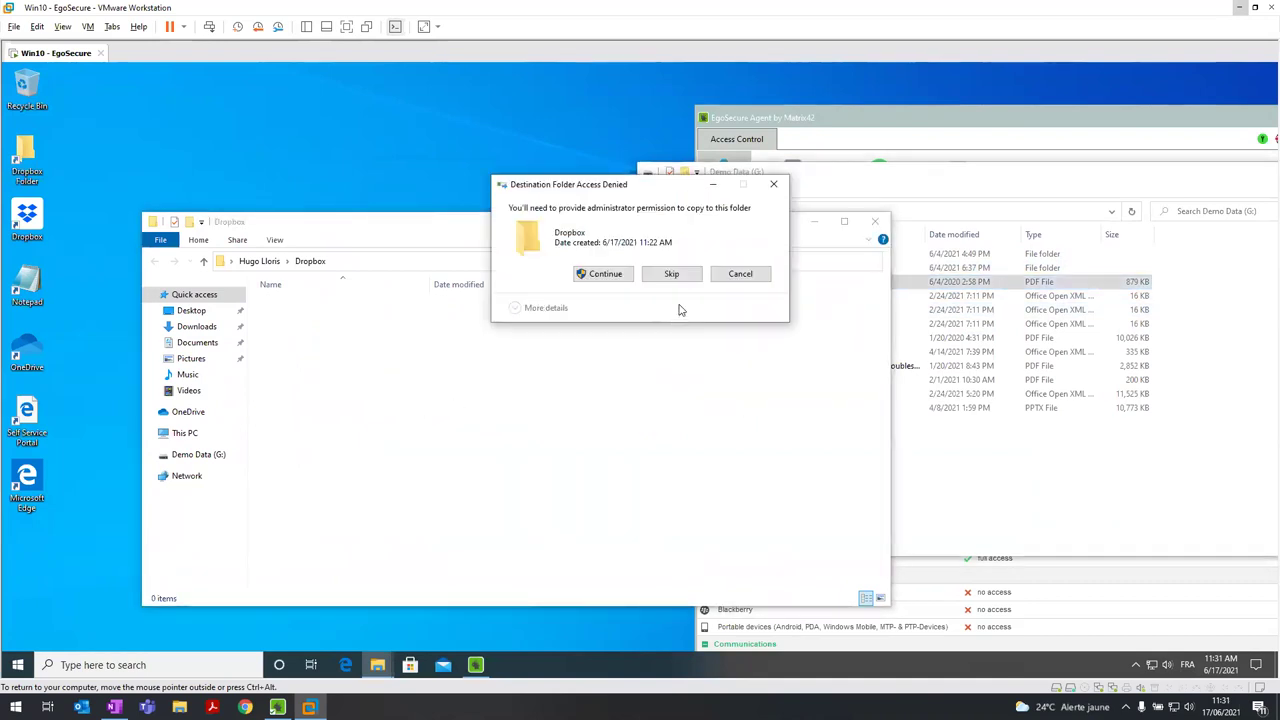
click(671, 274)
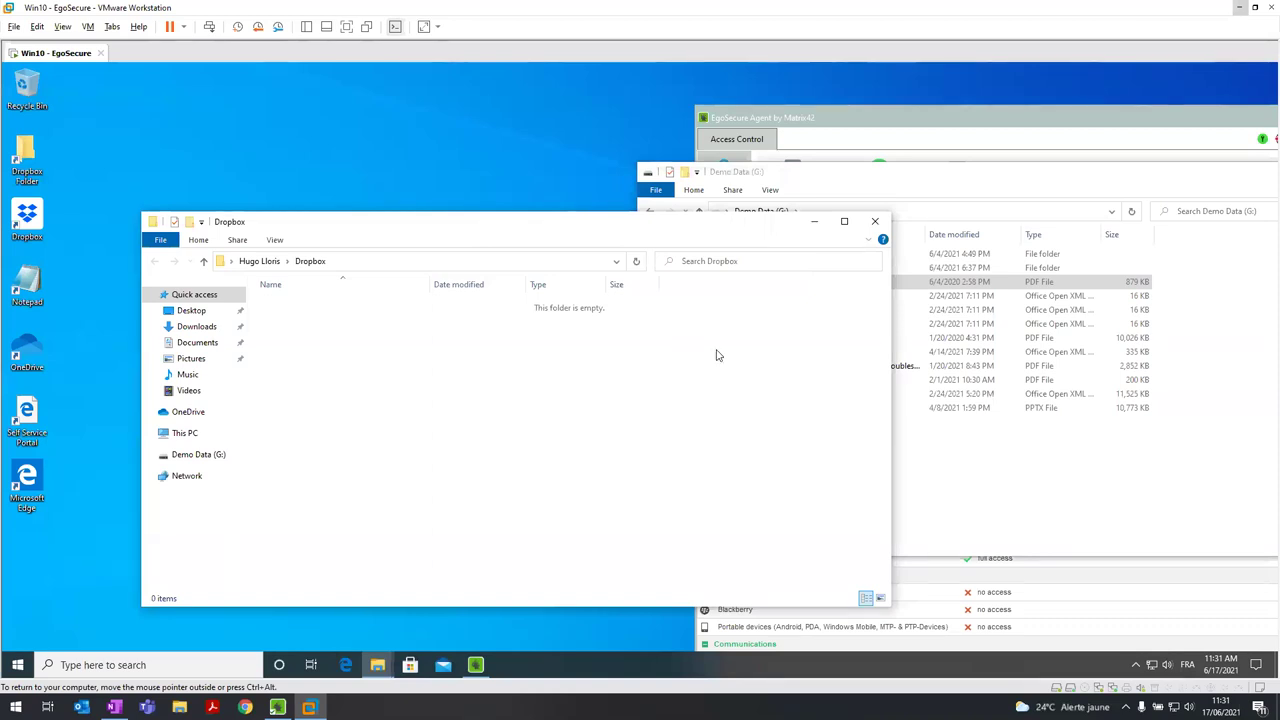
click(352, 668)
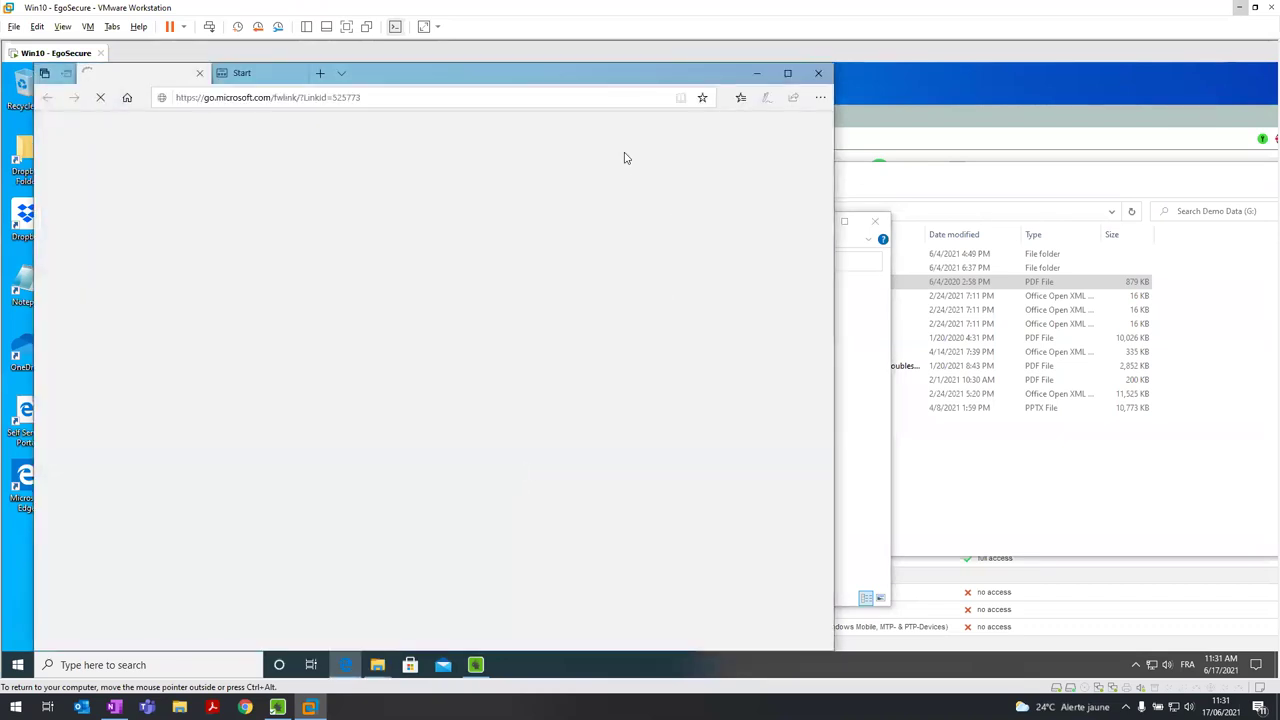
click(610, 101)
text(drop)
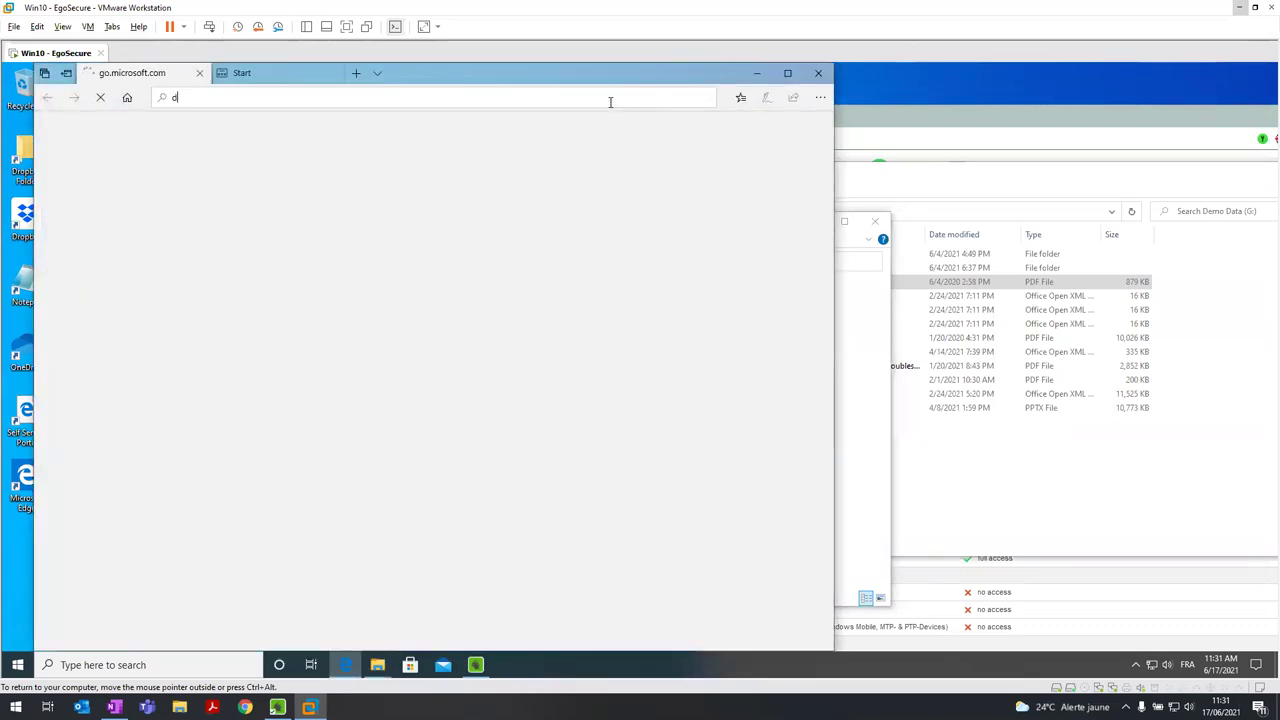
text(box.)
key(Return)
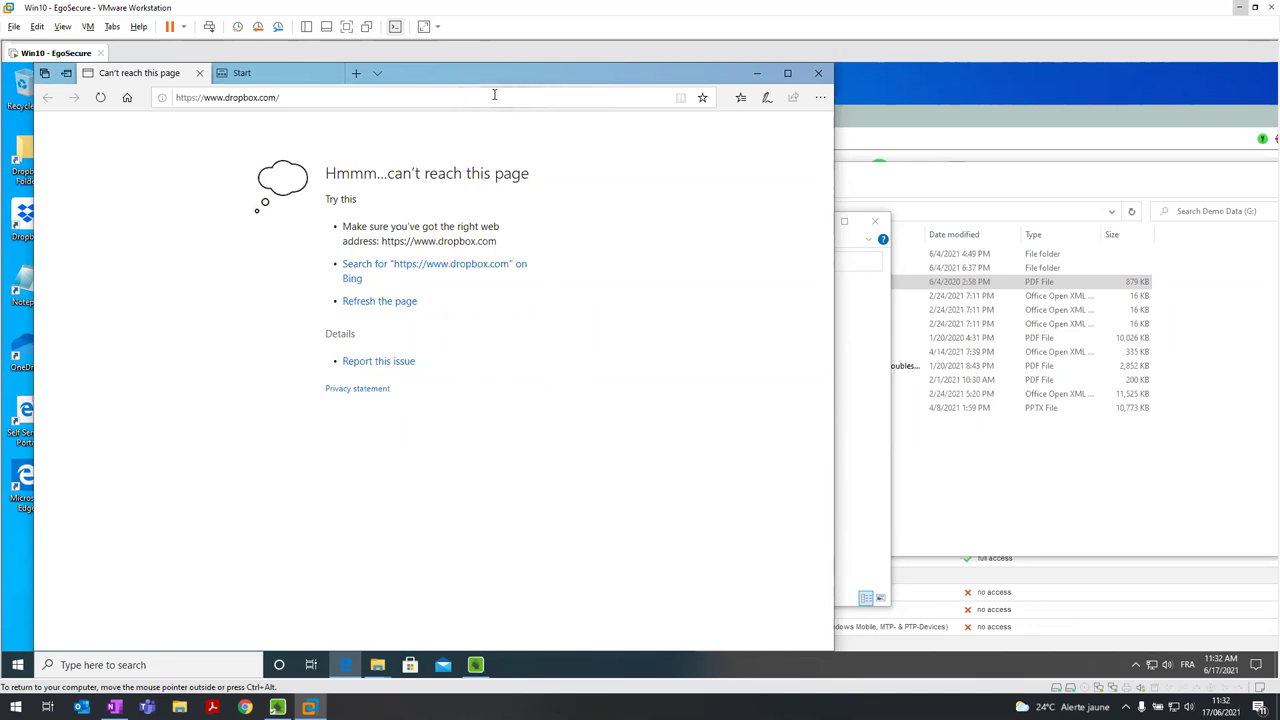
click(308, 78)
click(334, 74)
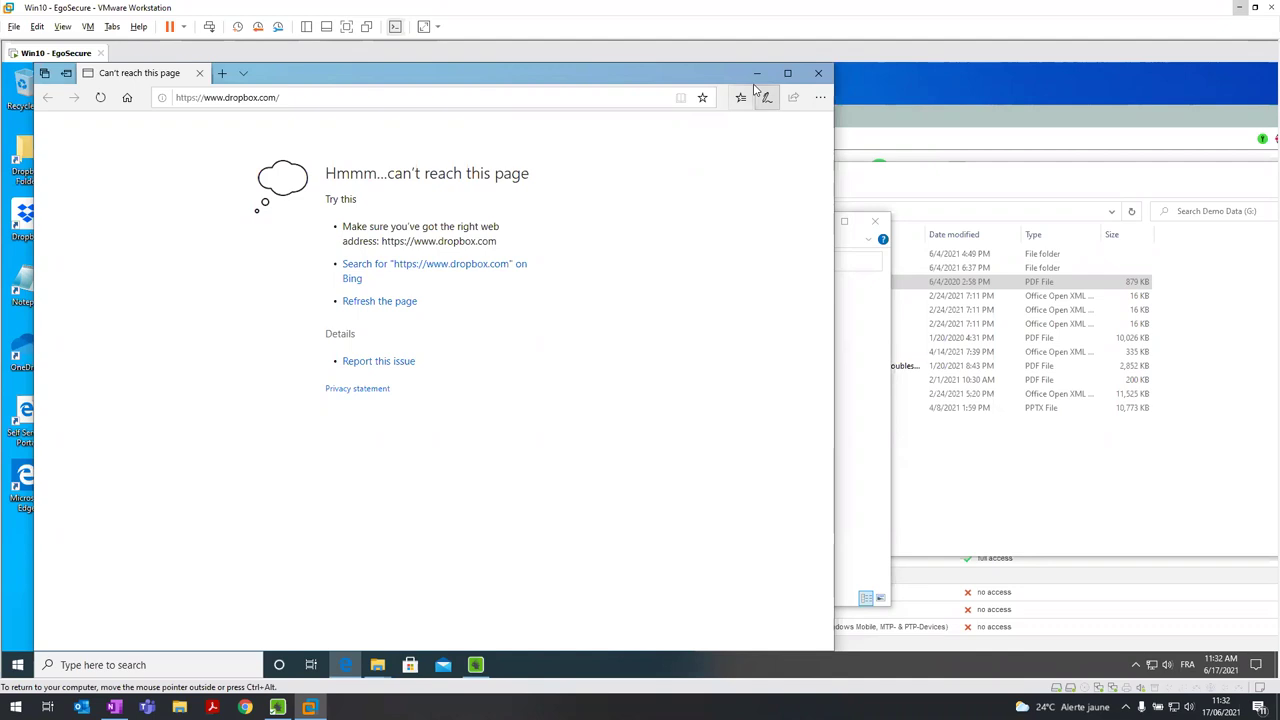
click(818, 73)
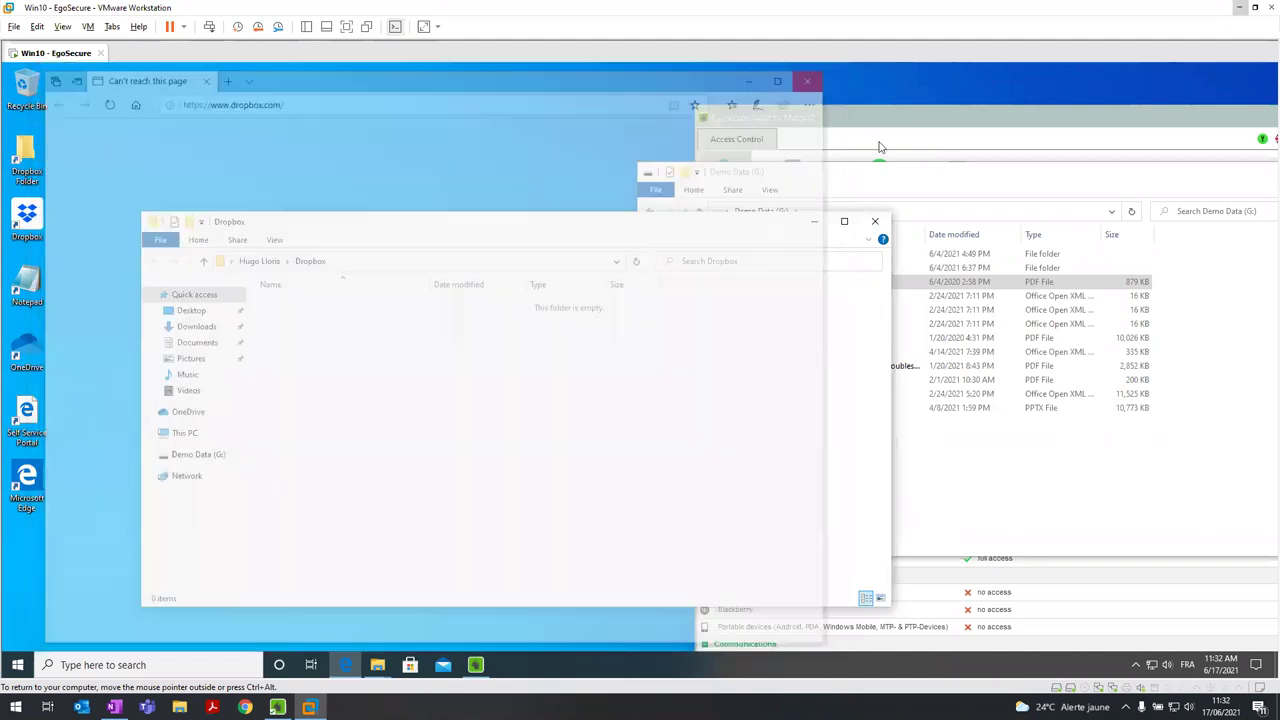
Close the Dropbox folder and the front Demo Data (G:) window, and move the remaining Demo Data window away from the EgoSecure Agent.
click(873, 221)
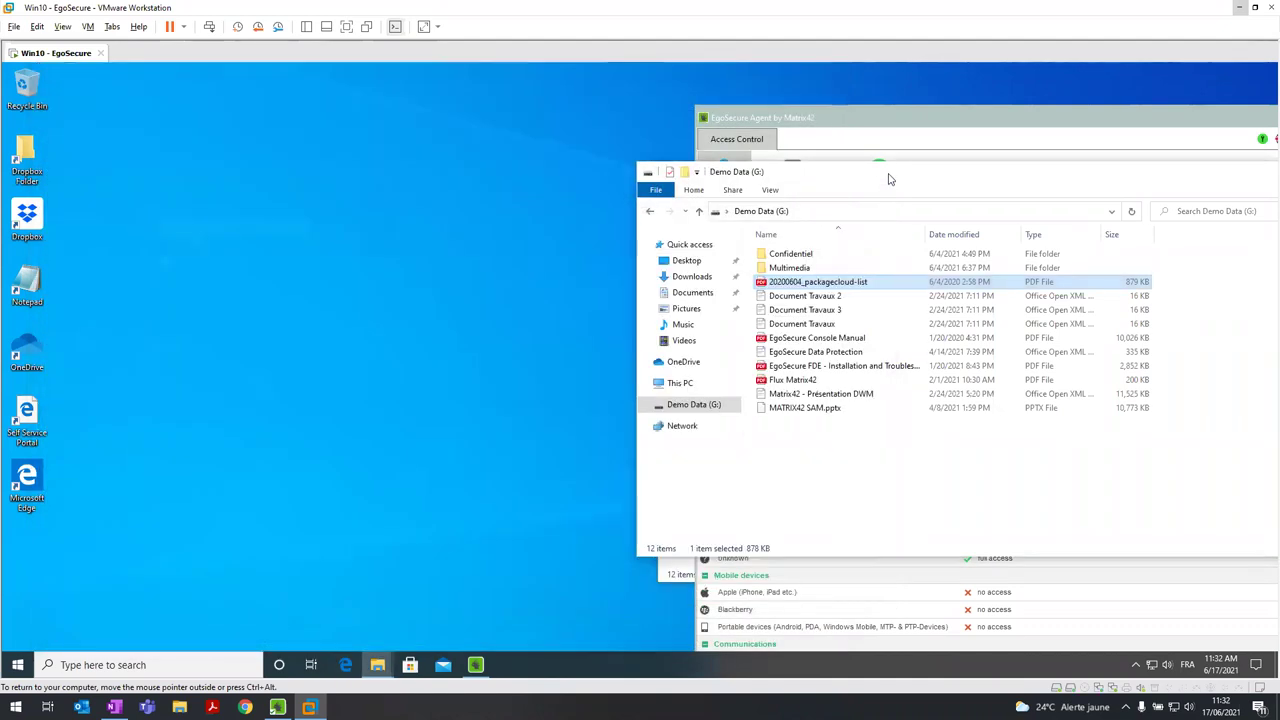
drag(883, 178, 531, 140)
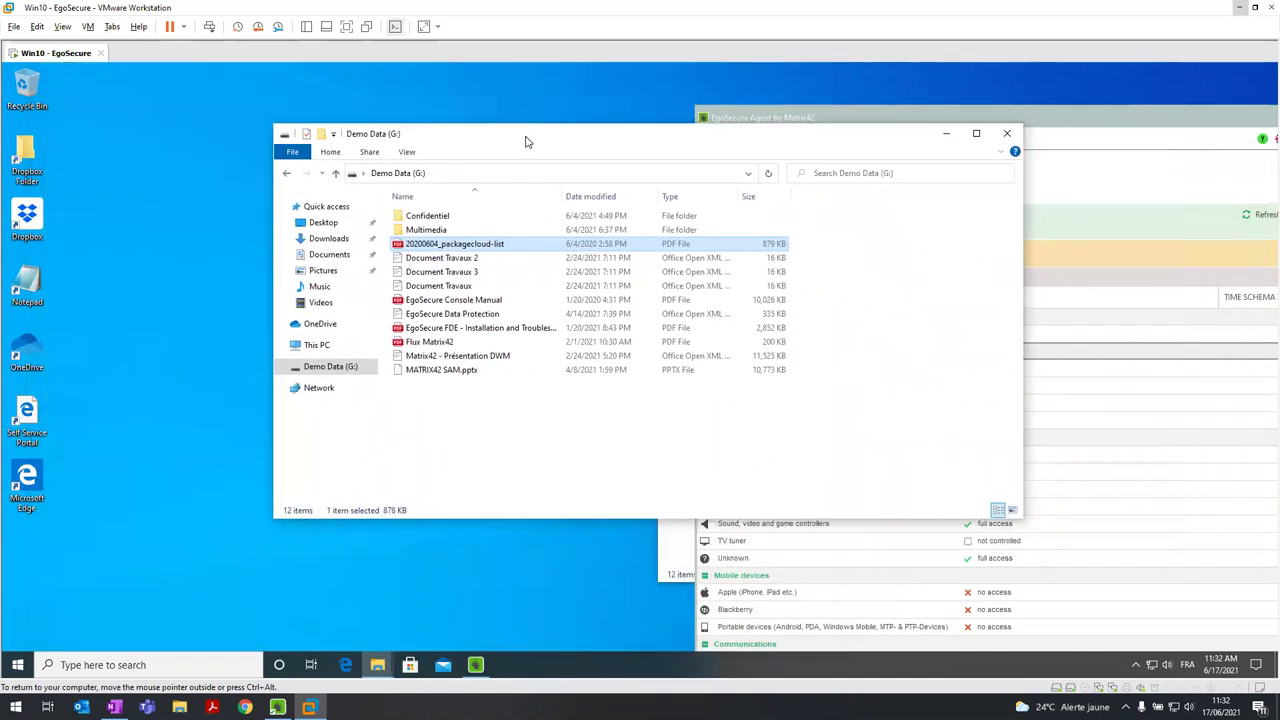
click(1007, 133)
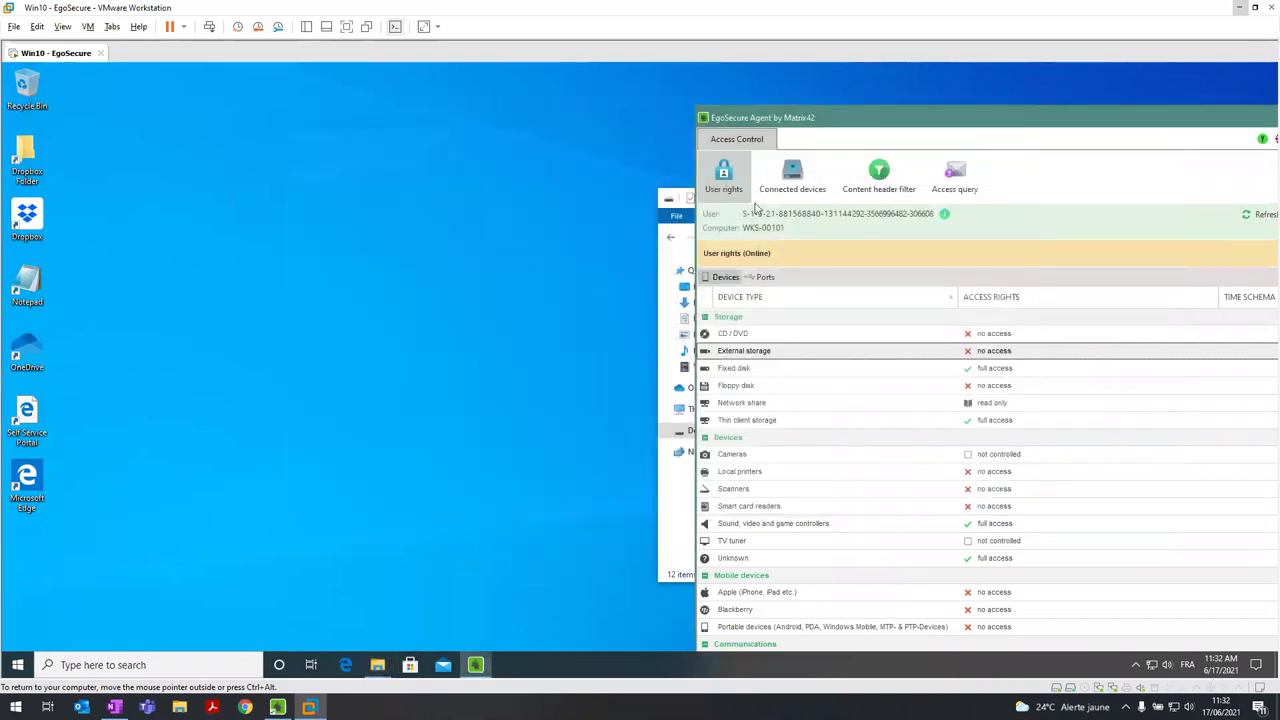
click(674, 200)
drag(952, 195, 392, 133)
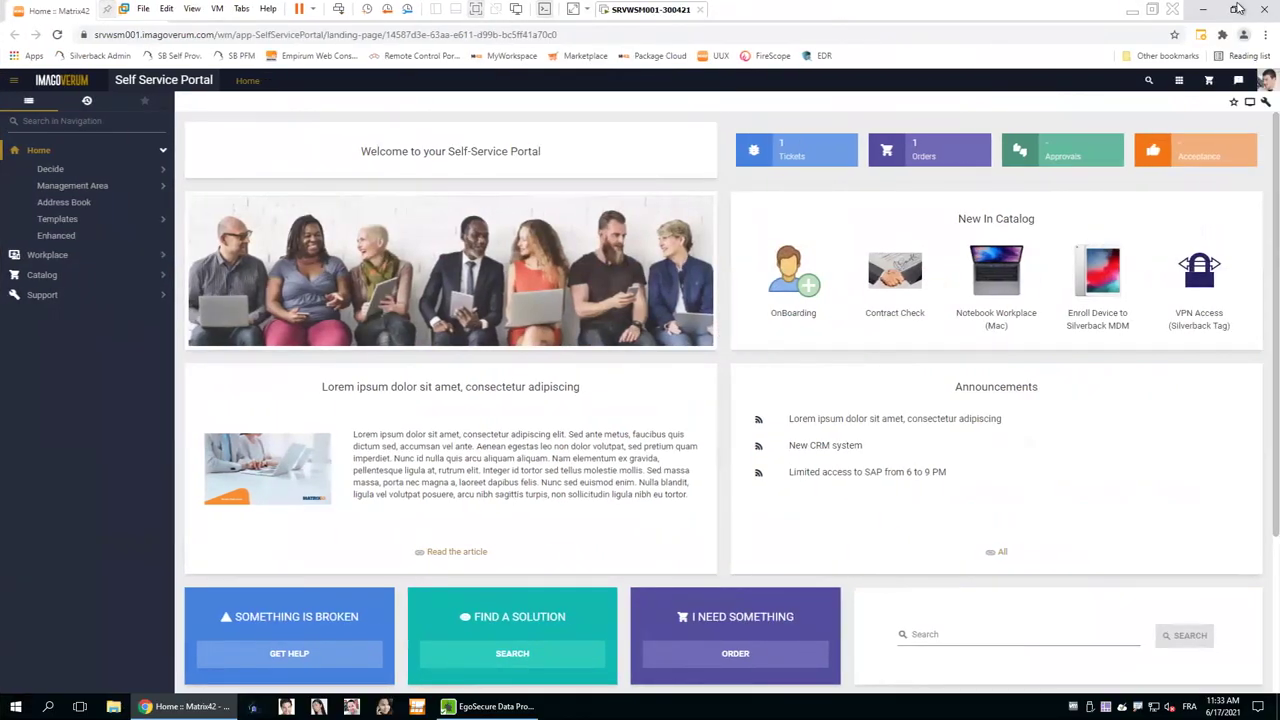
Switch to the EgoSecure Data Protection console on the server and open the Insight Analysis overview.
click(1212, 9)
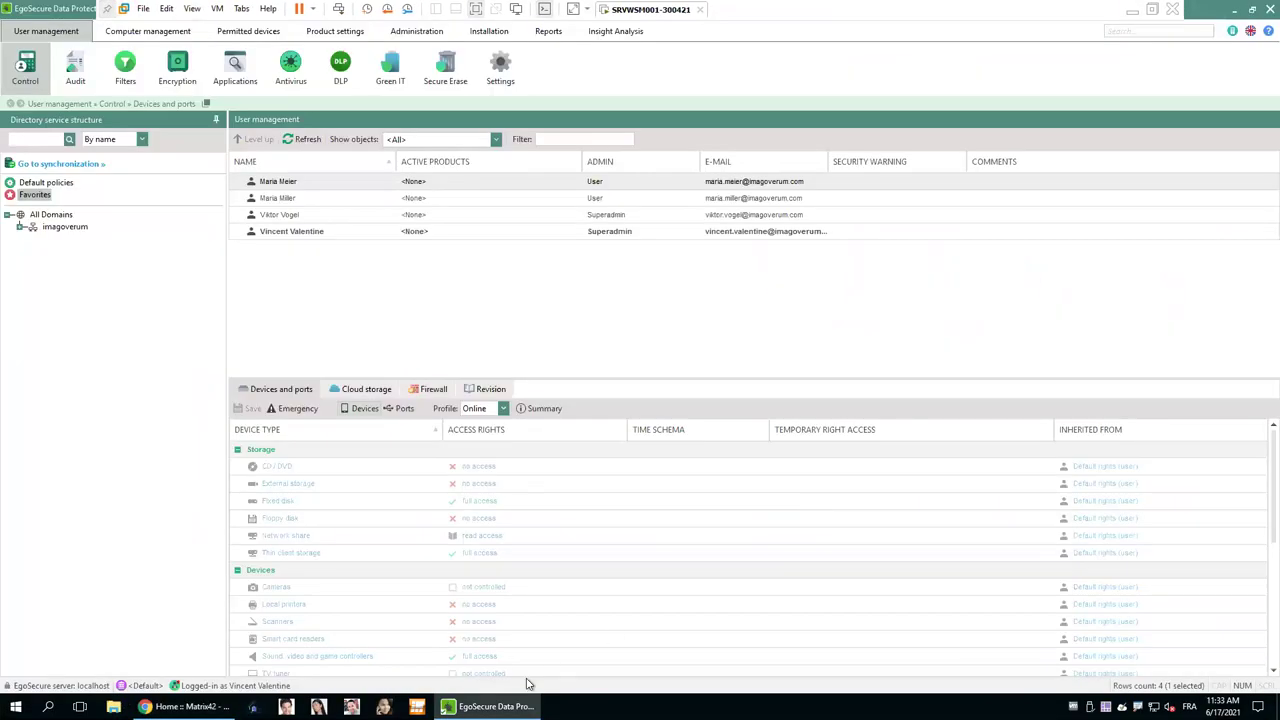
click(1203, 8)
click(490, 706)
click(549, 32)
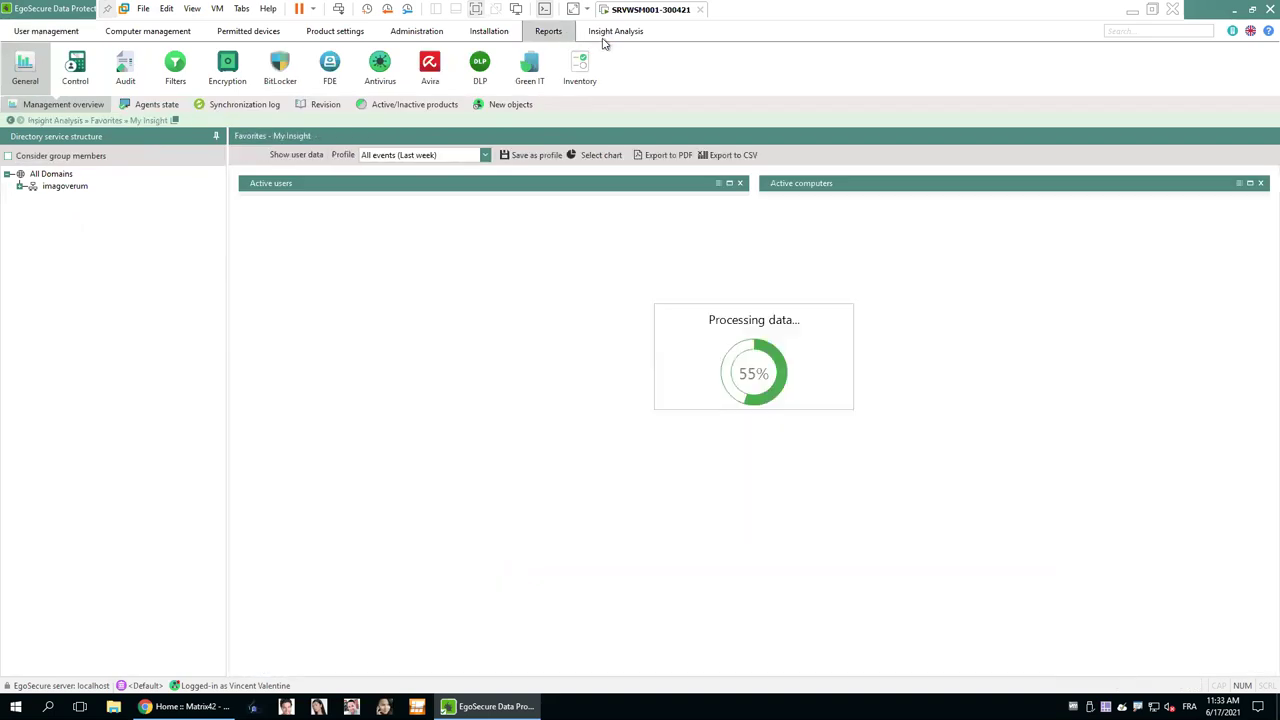
click(603, 38)
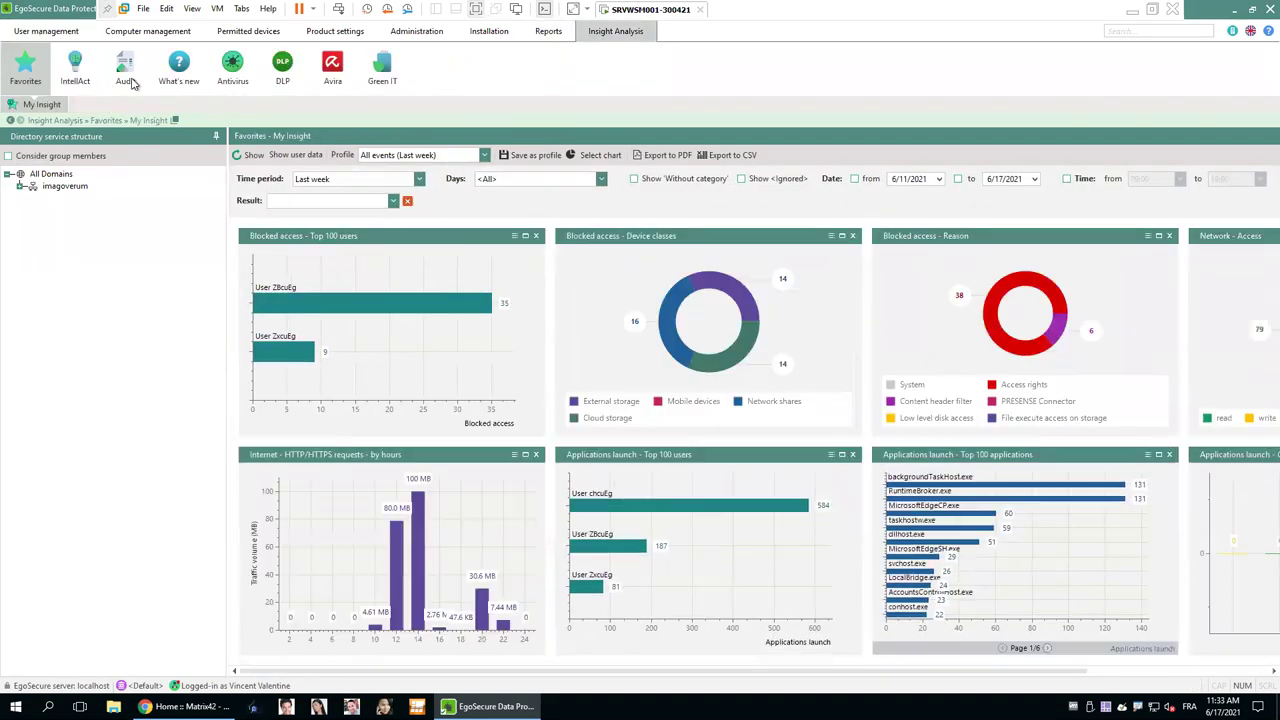
Show the detailed file access records of the External storage audit and view the Network audit for the last week.
click(125, 79)
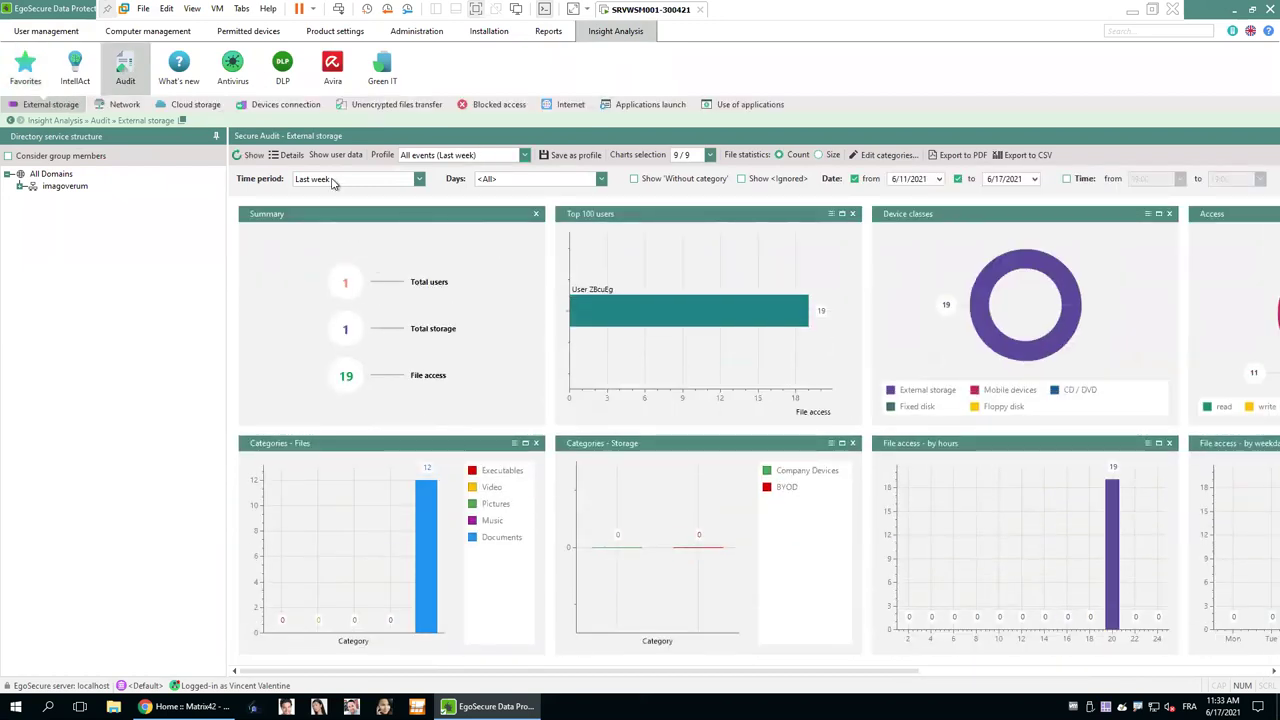
click(289, 157)
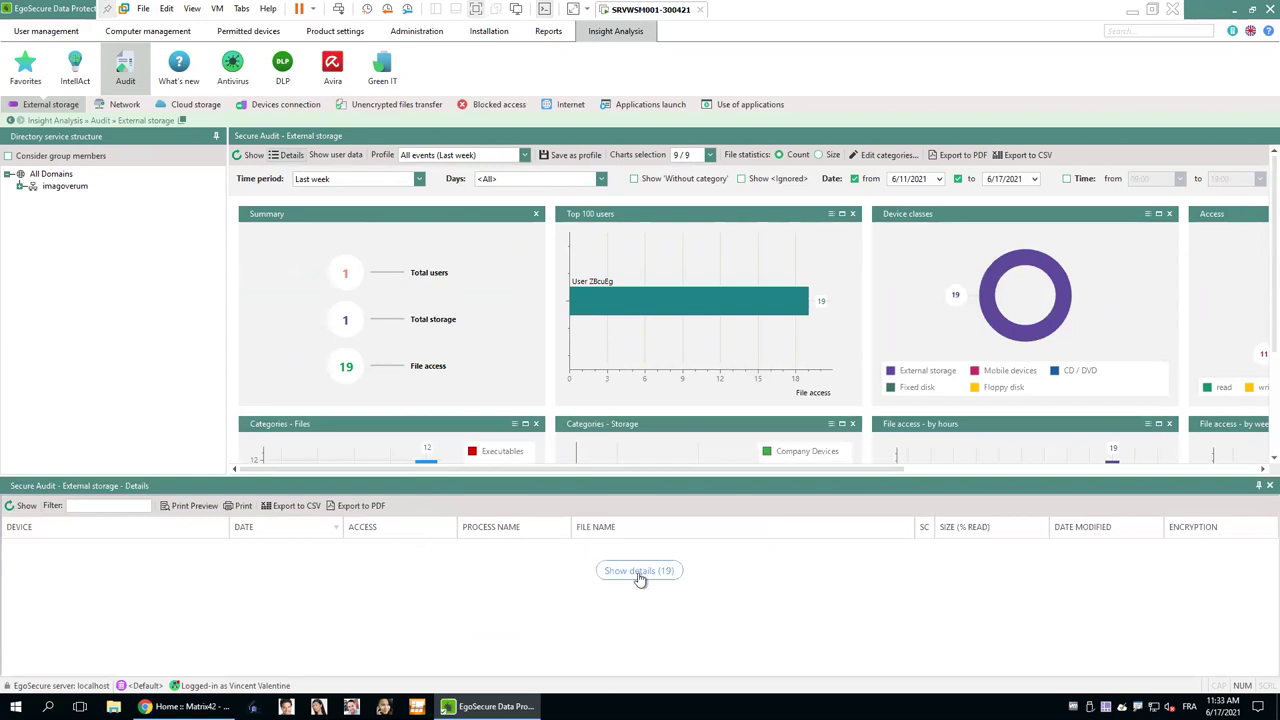
click(641, 575)
click(731, 563)
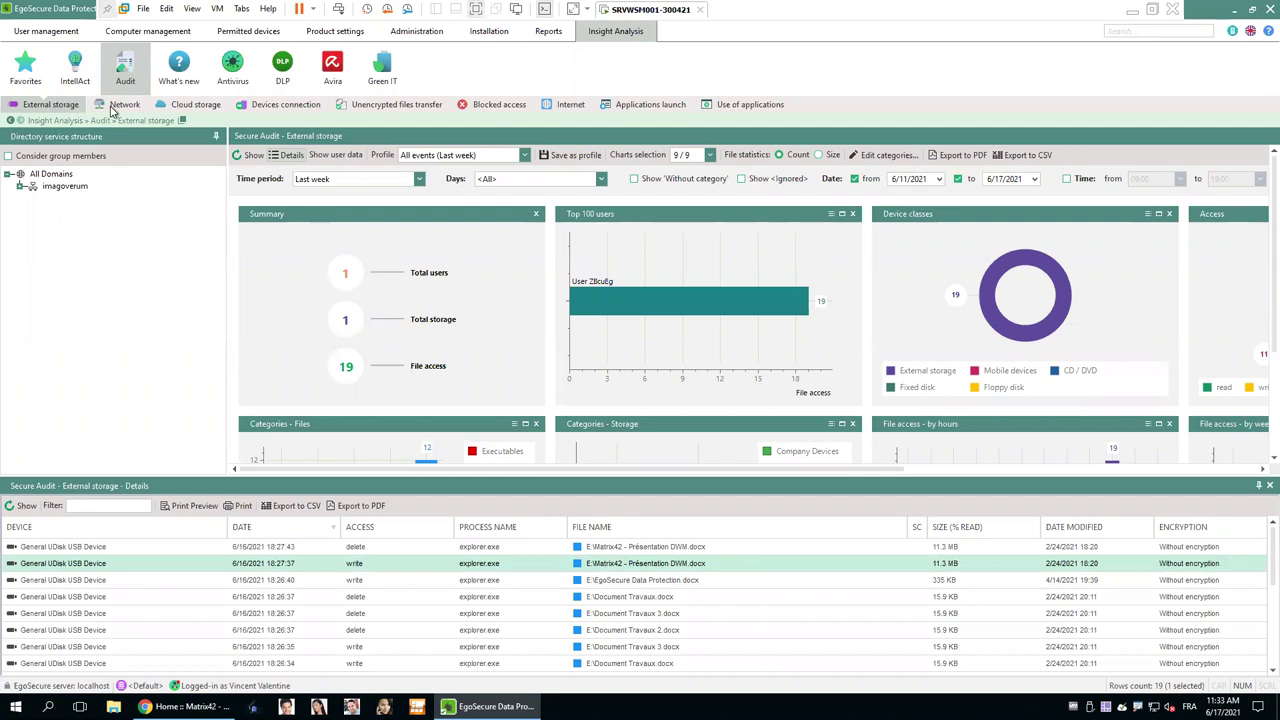
click(186, 108)
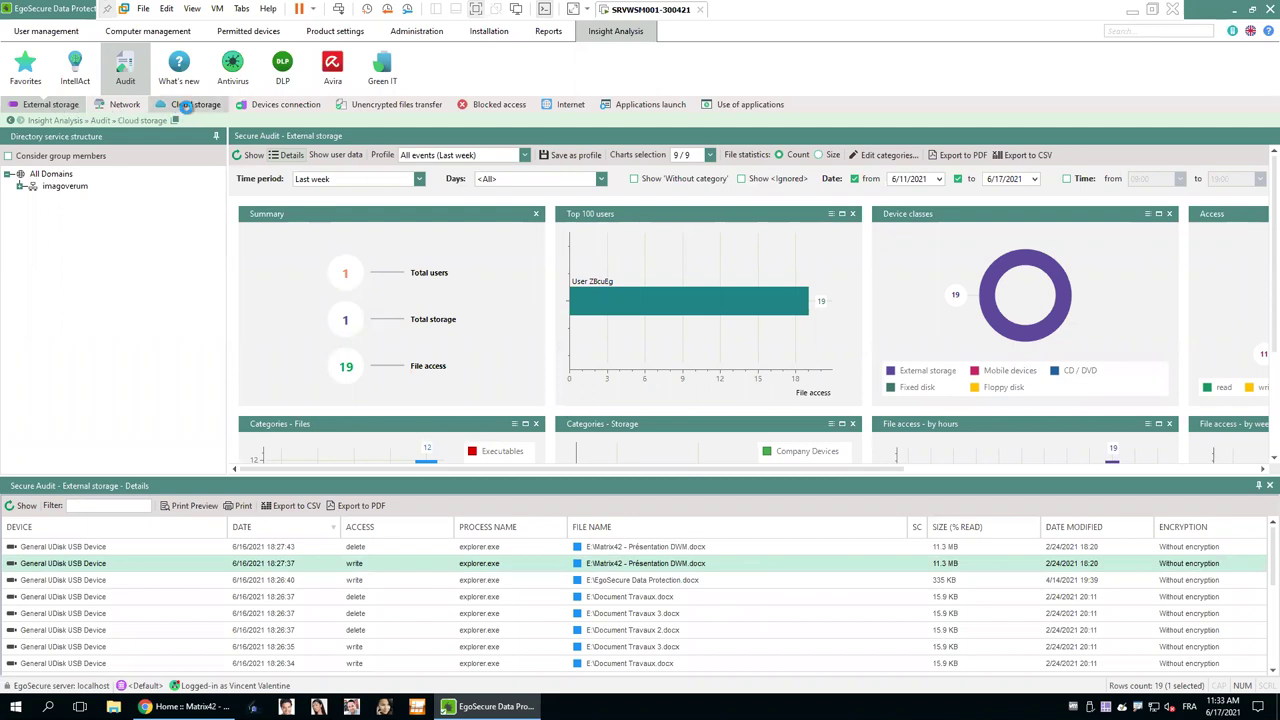
click(120, 108)
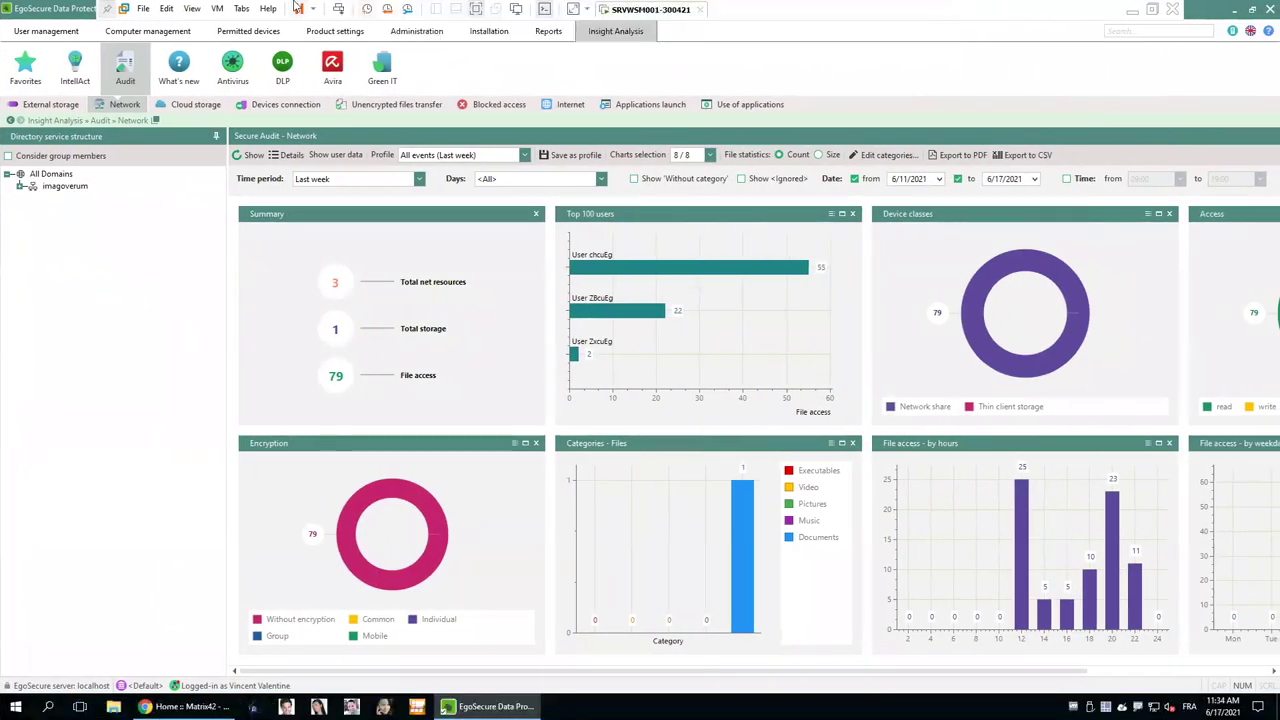
In User management, expand the imagoverum domain and open the USERS unit under Global.
click(45, 30)
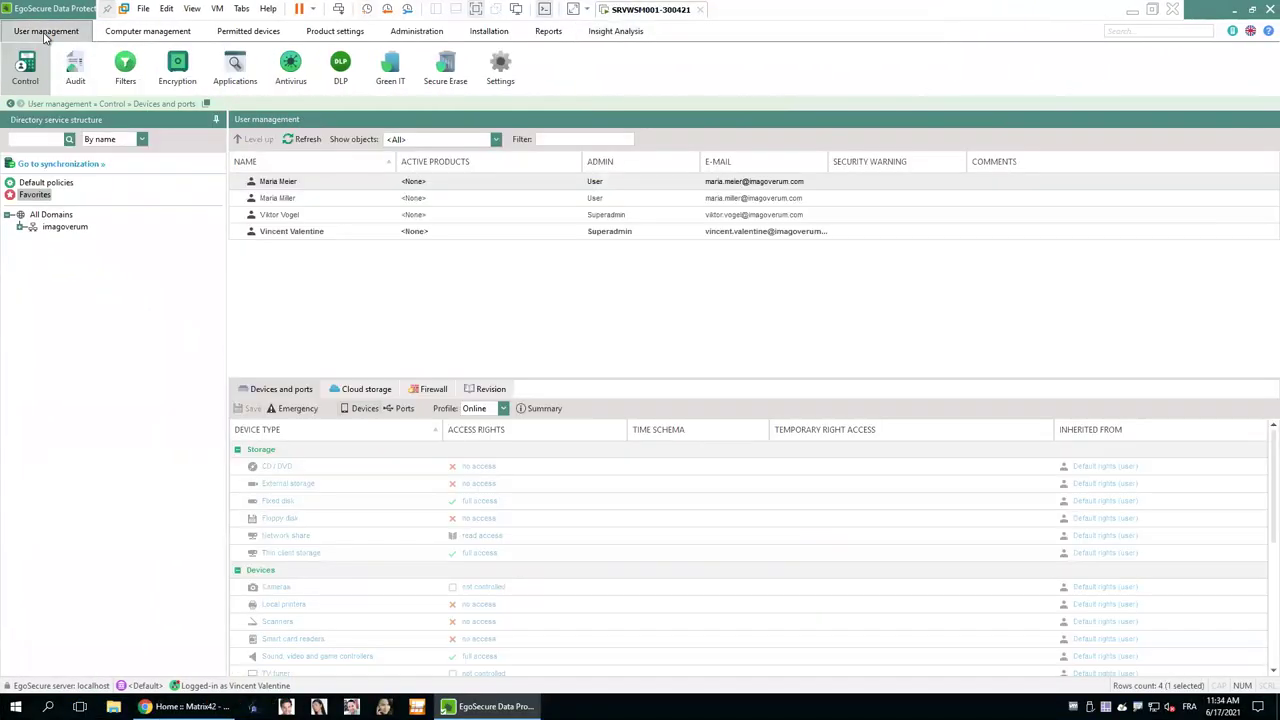
double_click(23, 229)
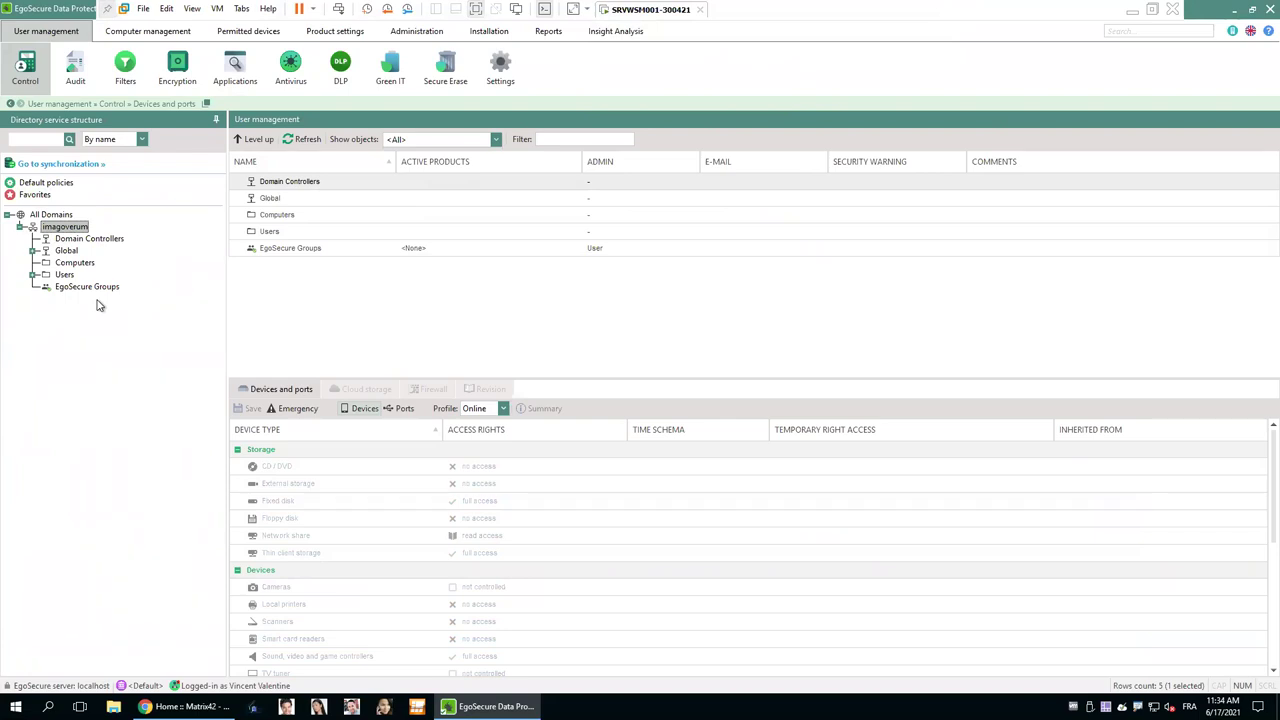
click(33, 274)
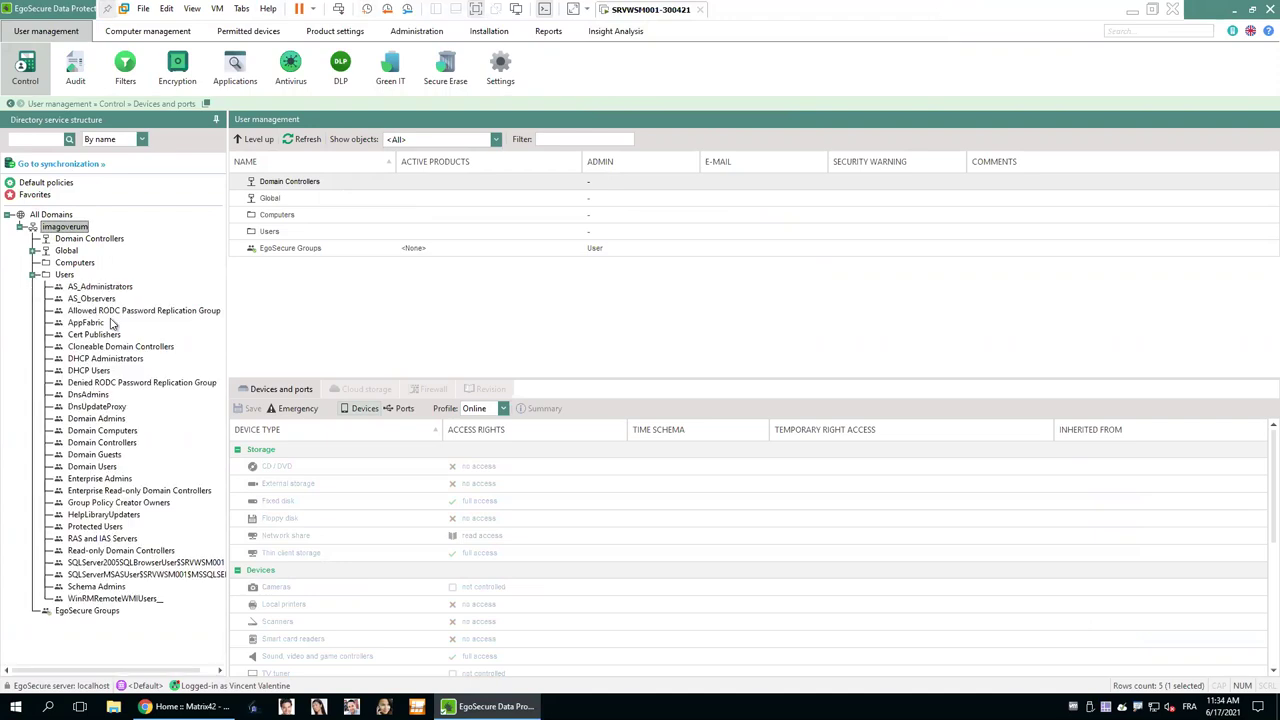
click(33, 250)
click(80, 310)
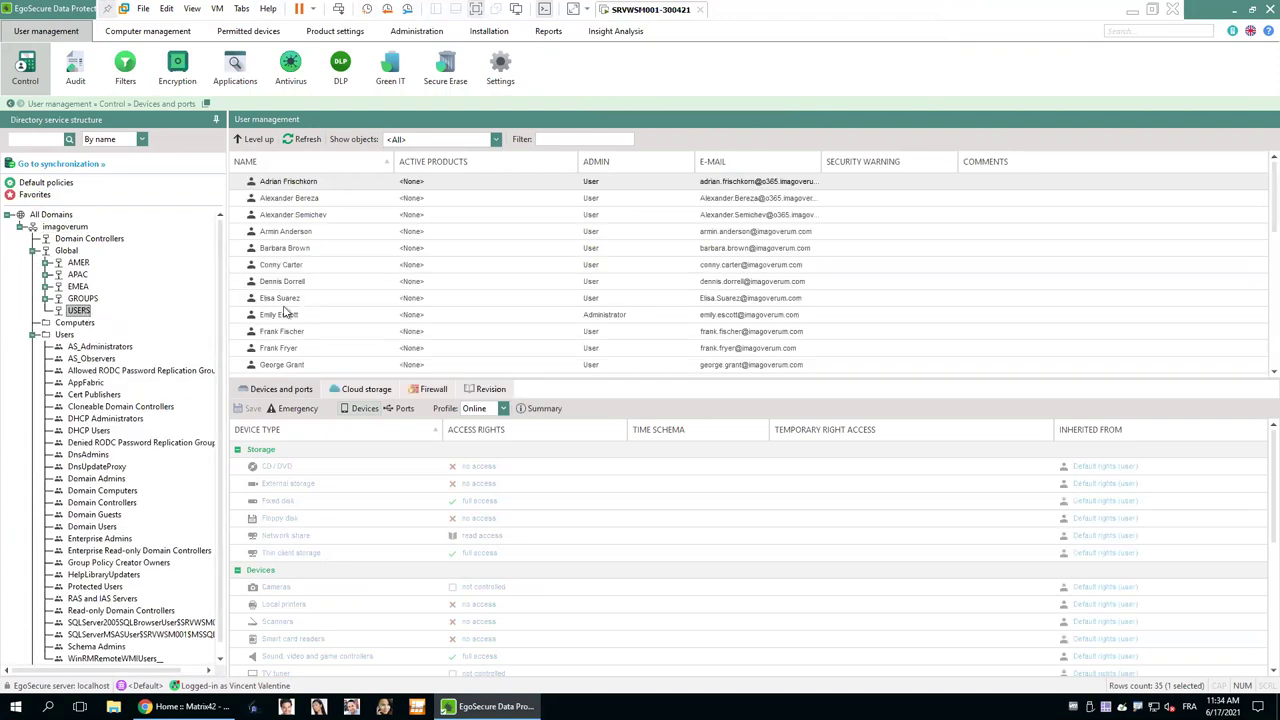
Find and select the account of the user signed in on the Windows 10 client in the USERS list.
right_click(375, 321)
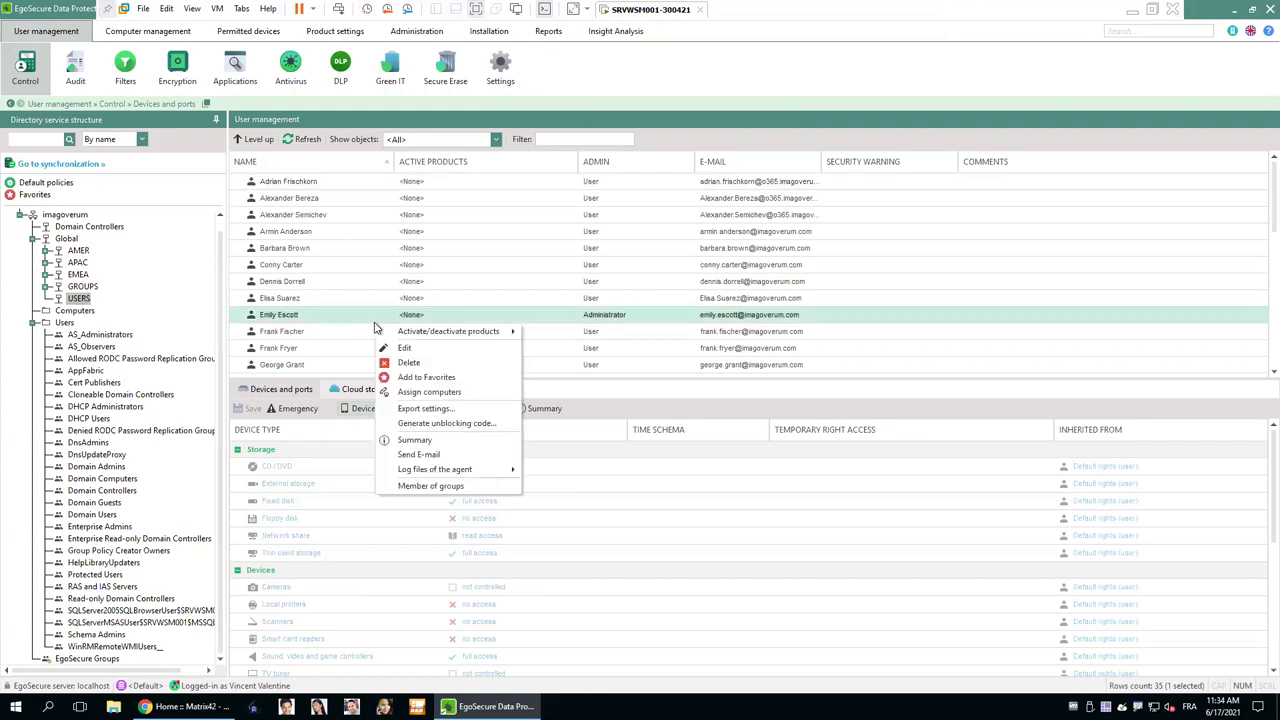
key(Escape)
scroll(342, 325, down, 5)
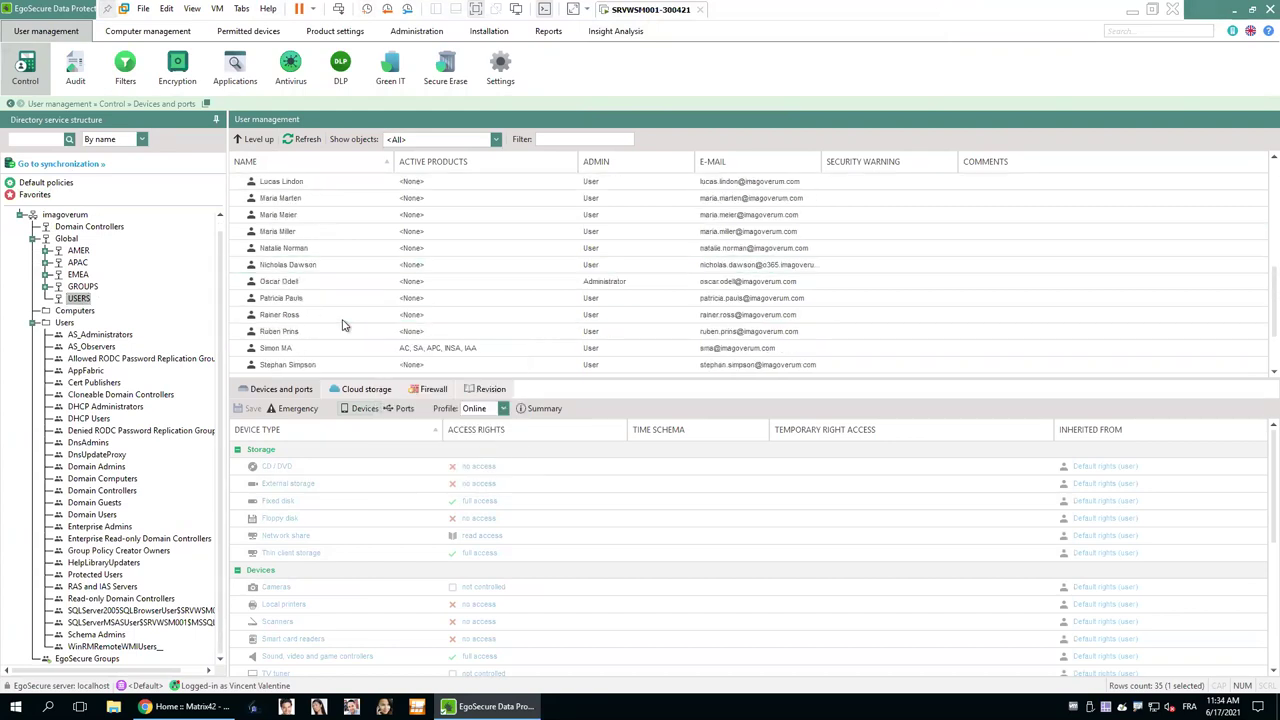
scroll(342, 325, up, 4)
scroll(342, 325, down, 5)
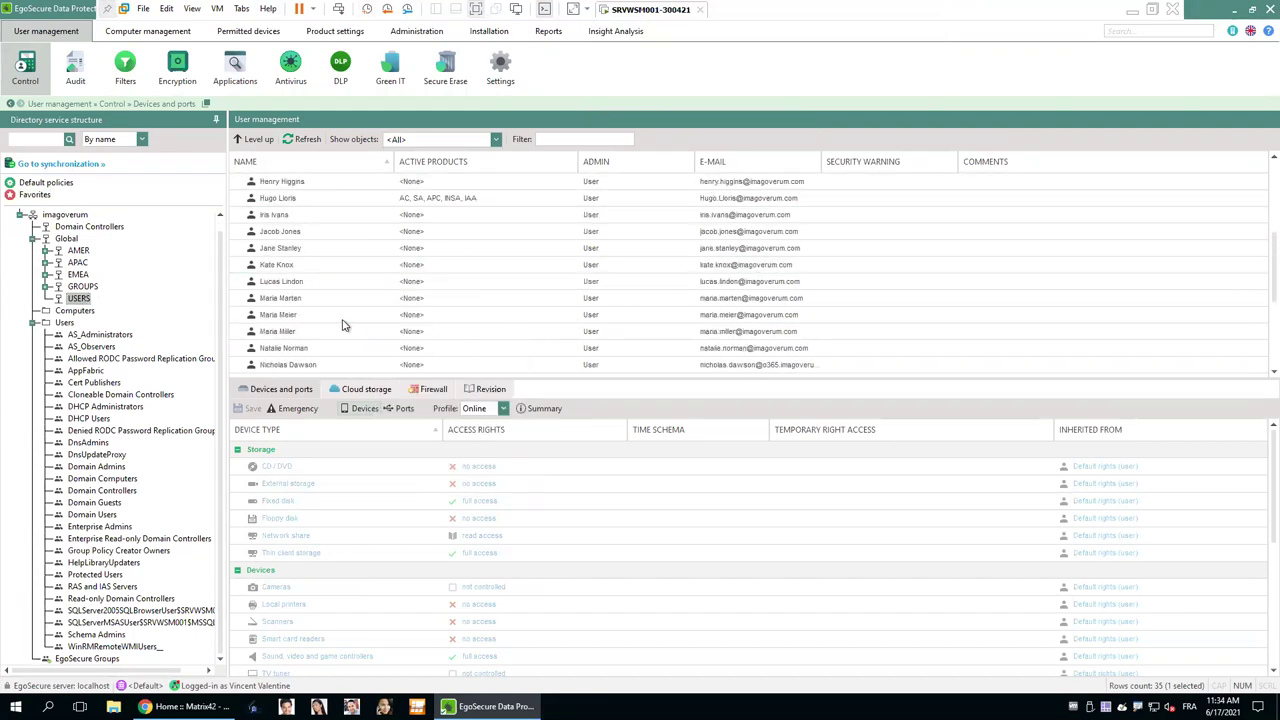
scroll(342, 325, up, 4)
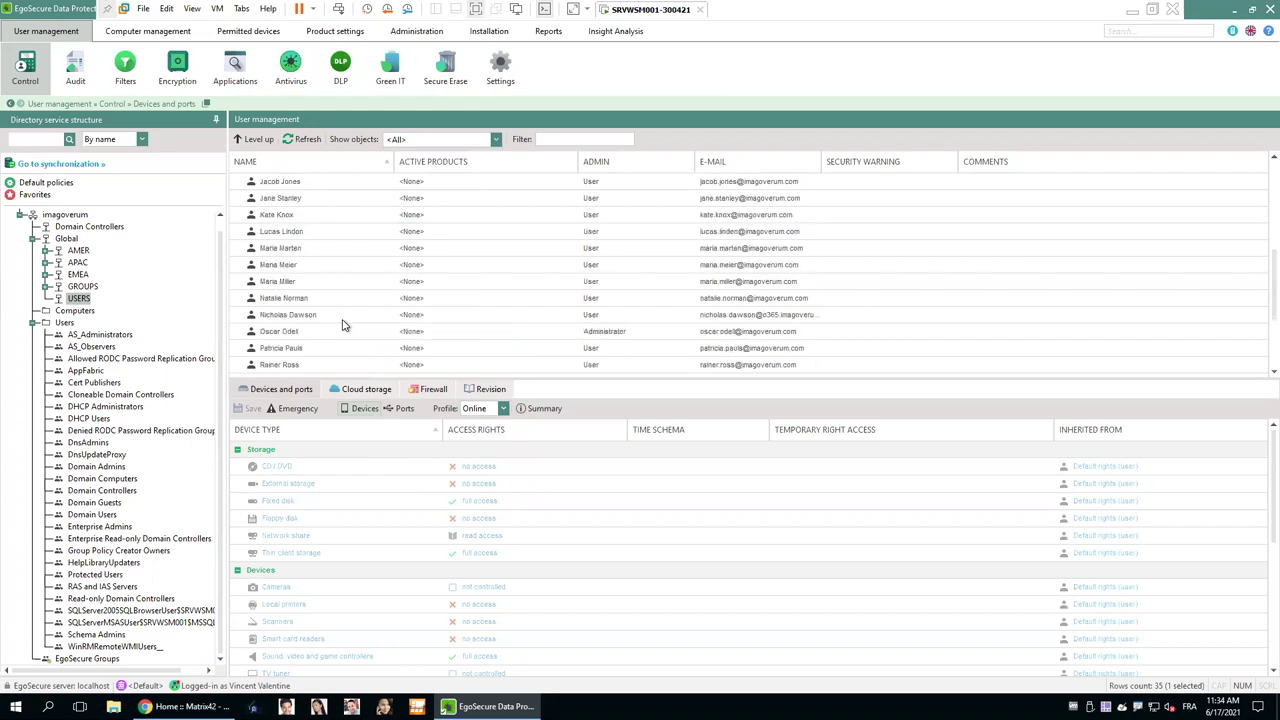
click(315, 248)
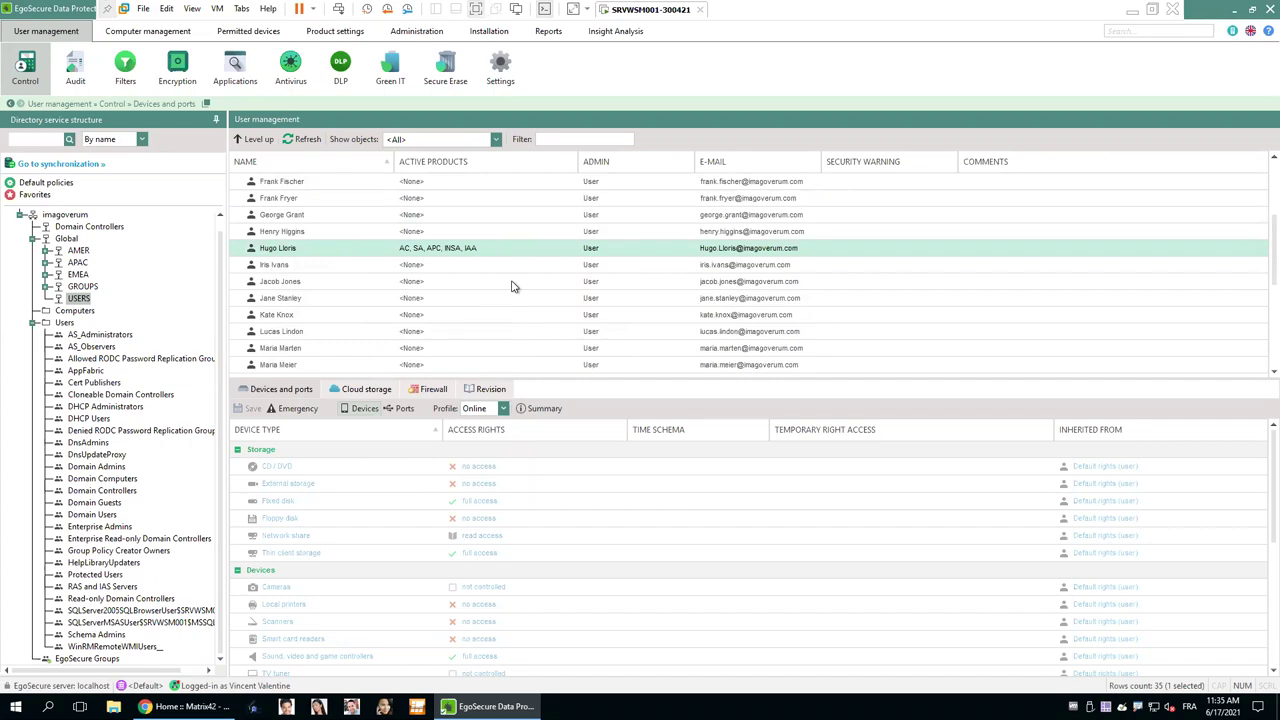
Show the access-right options available for the selected user's fixed disk.
click(488, 501)
right_click(488, 501)
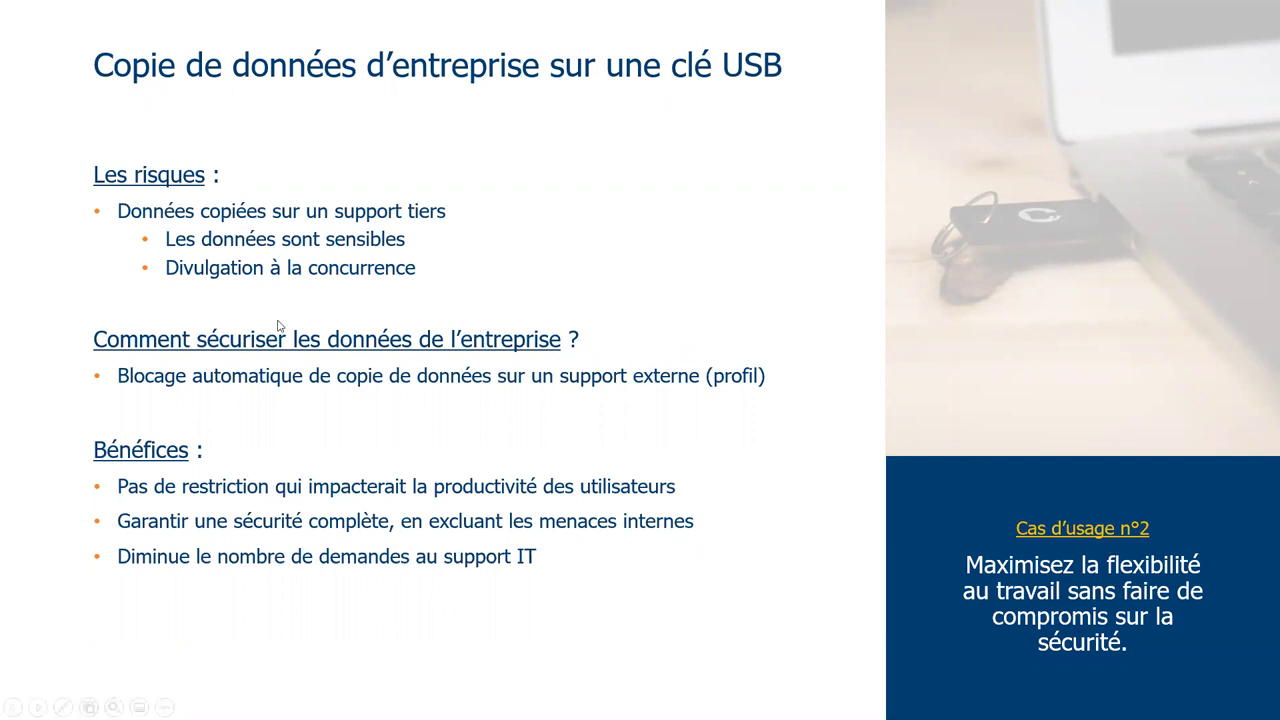
click(443, 340)
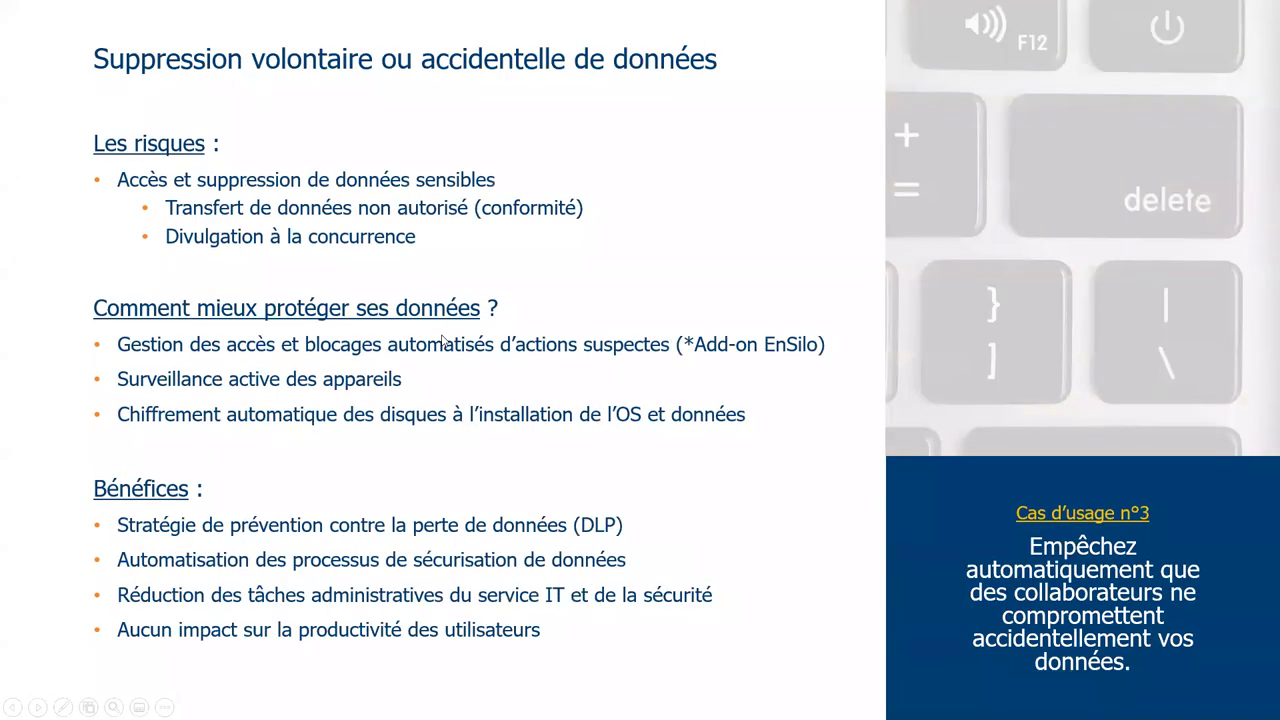
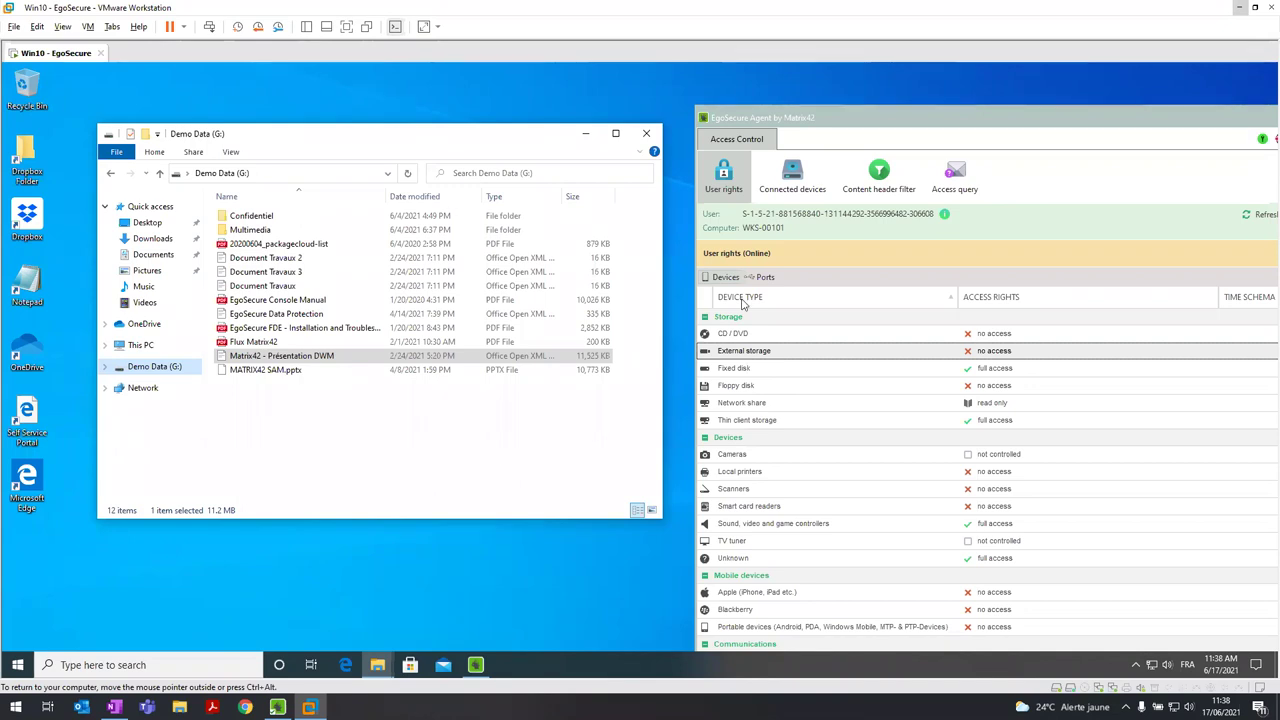
In the EgoSecure Agent on the Windows 10 client, send an access query for full access to External storage.
right_click(771, 352)
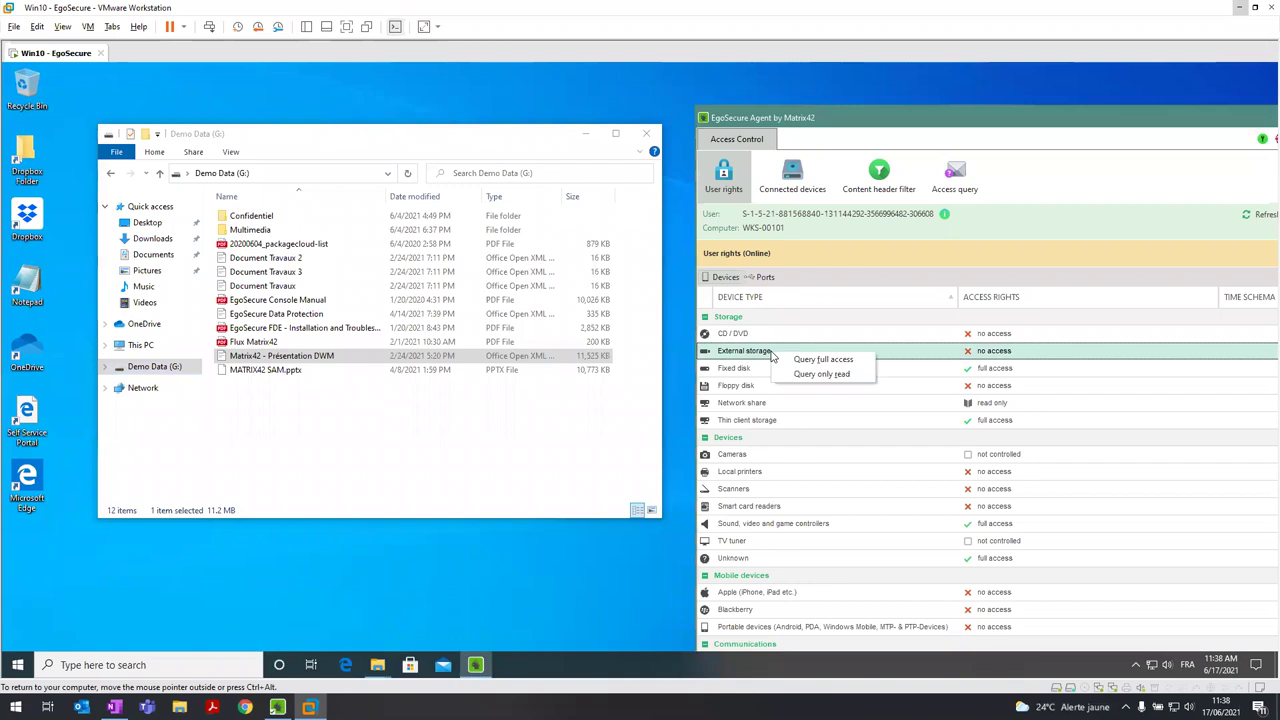
drag(937, 112, 900, 120)
right_click(864, 343)
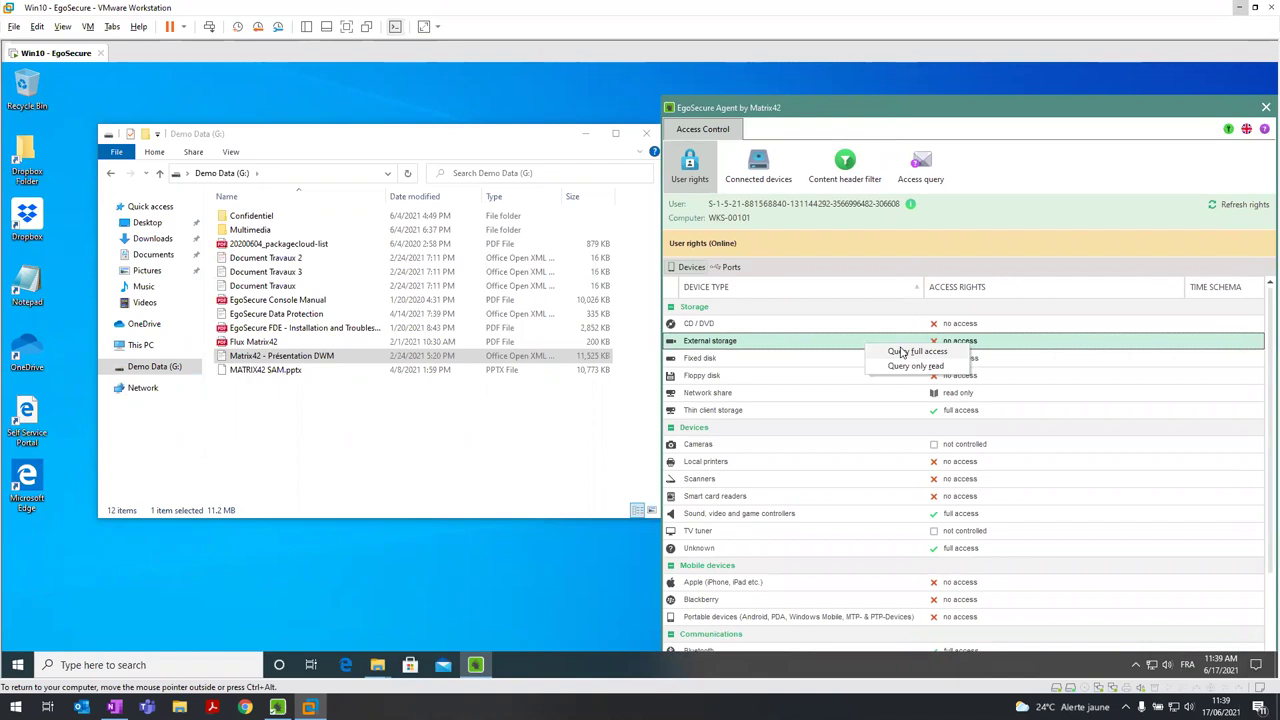
click(901, 352)
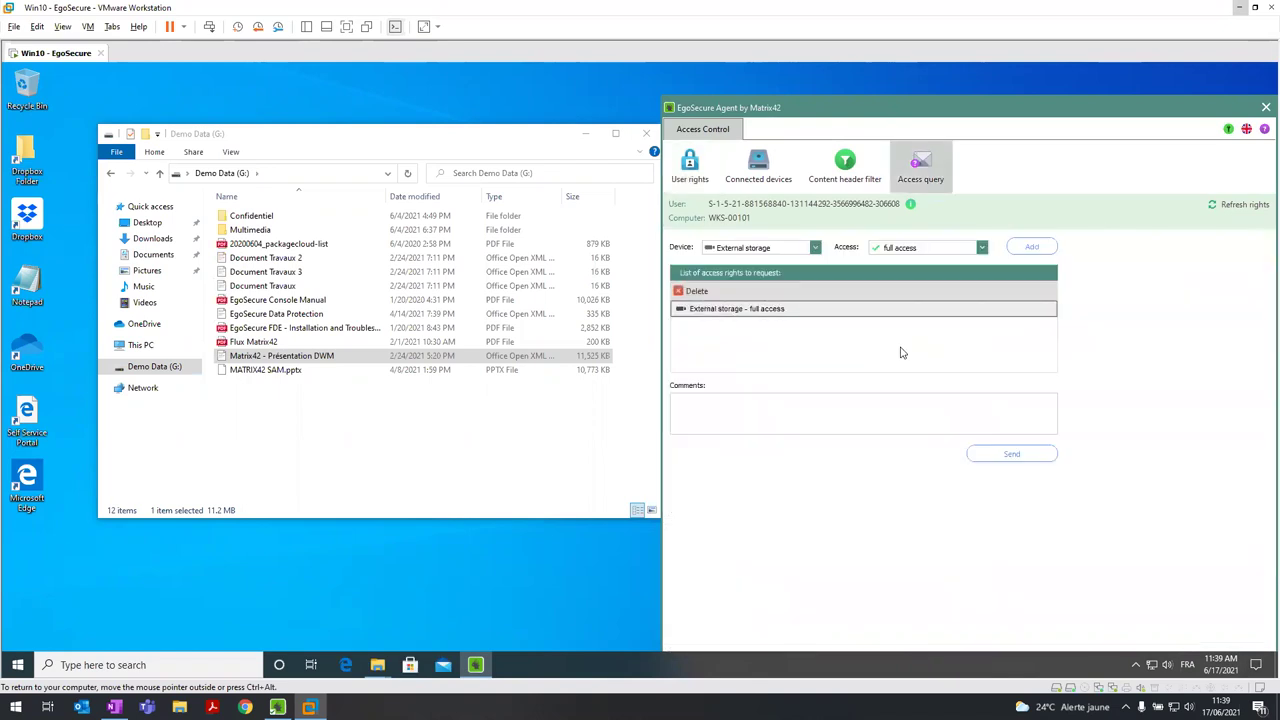
click(995, 458)
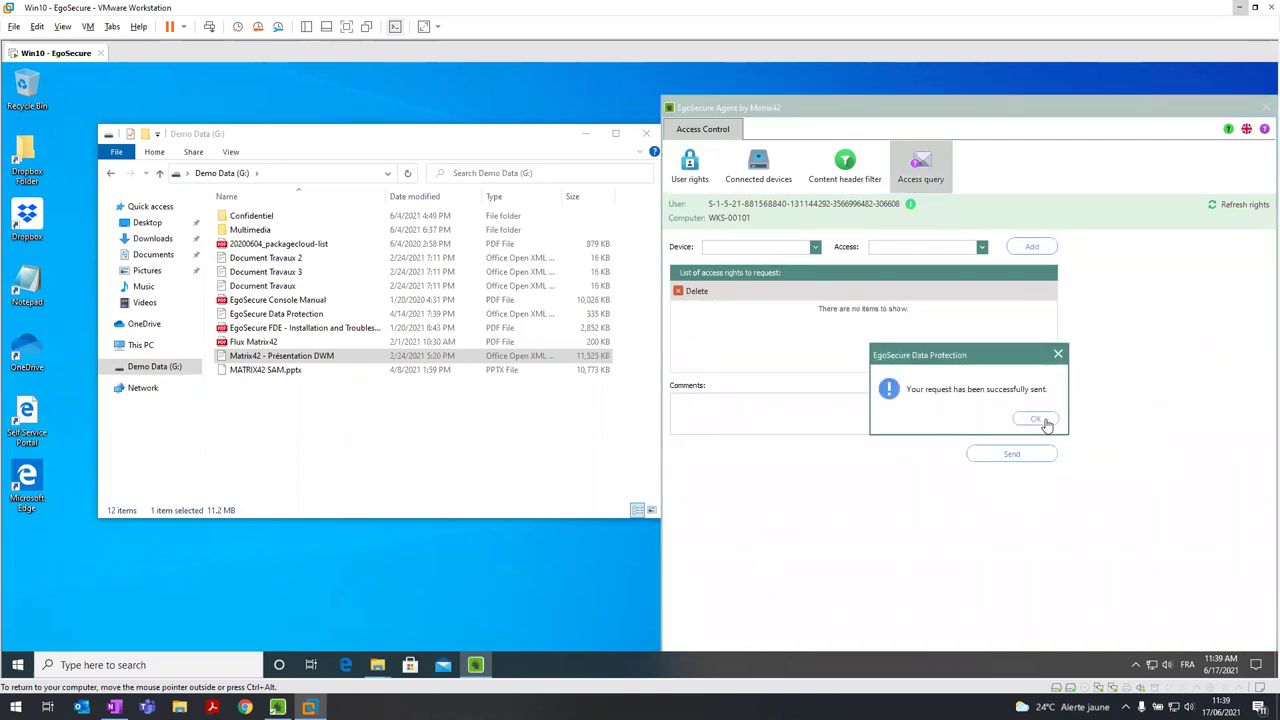
click(1036, 419)
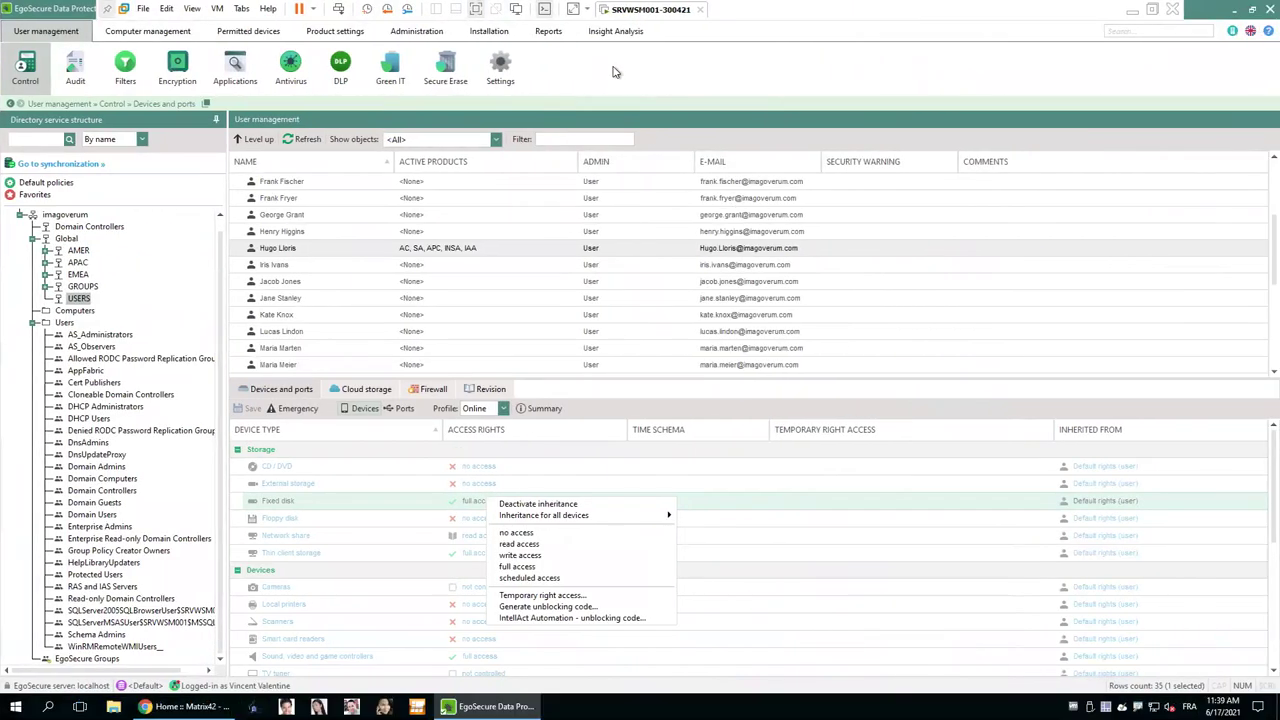
In the server console's access rights requests, grant the new WKS-00101 external storage request temporary access for 2 hours.
click(418, 32)
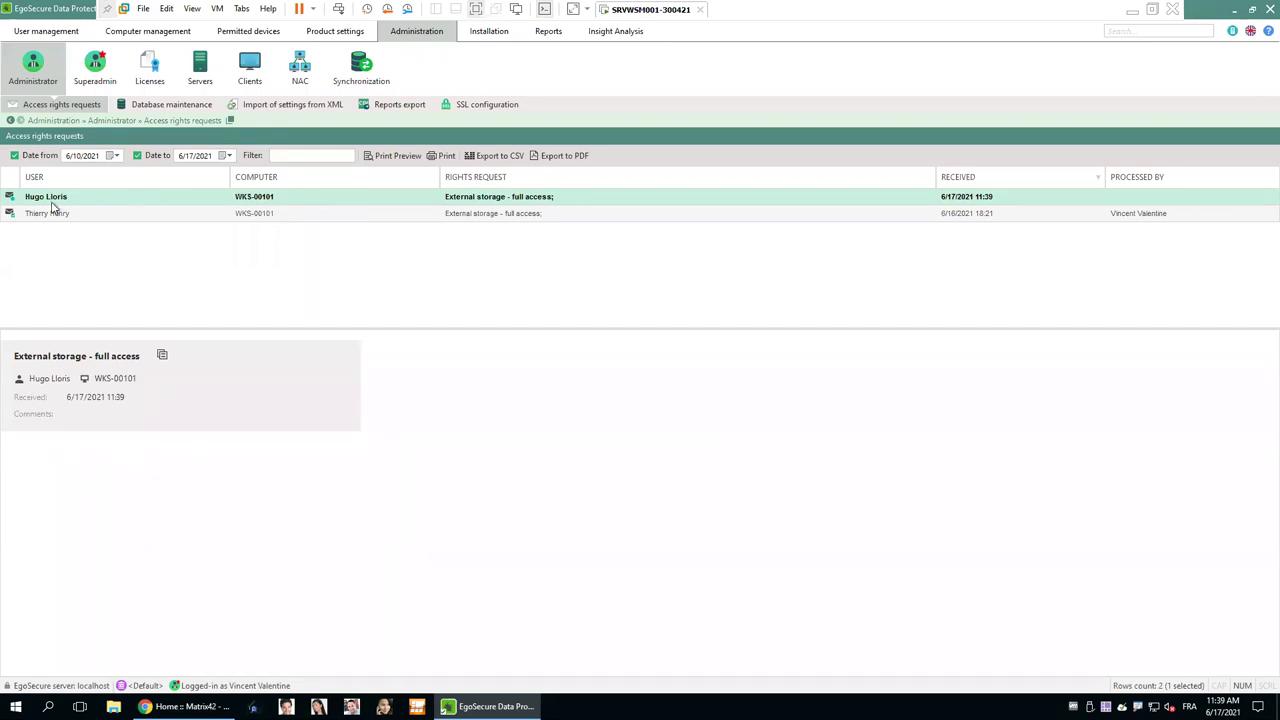
right_click(493, 203)
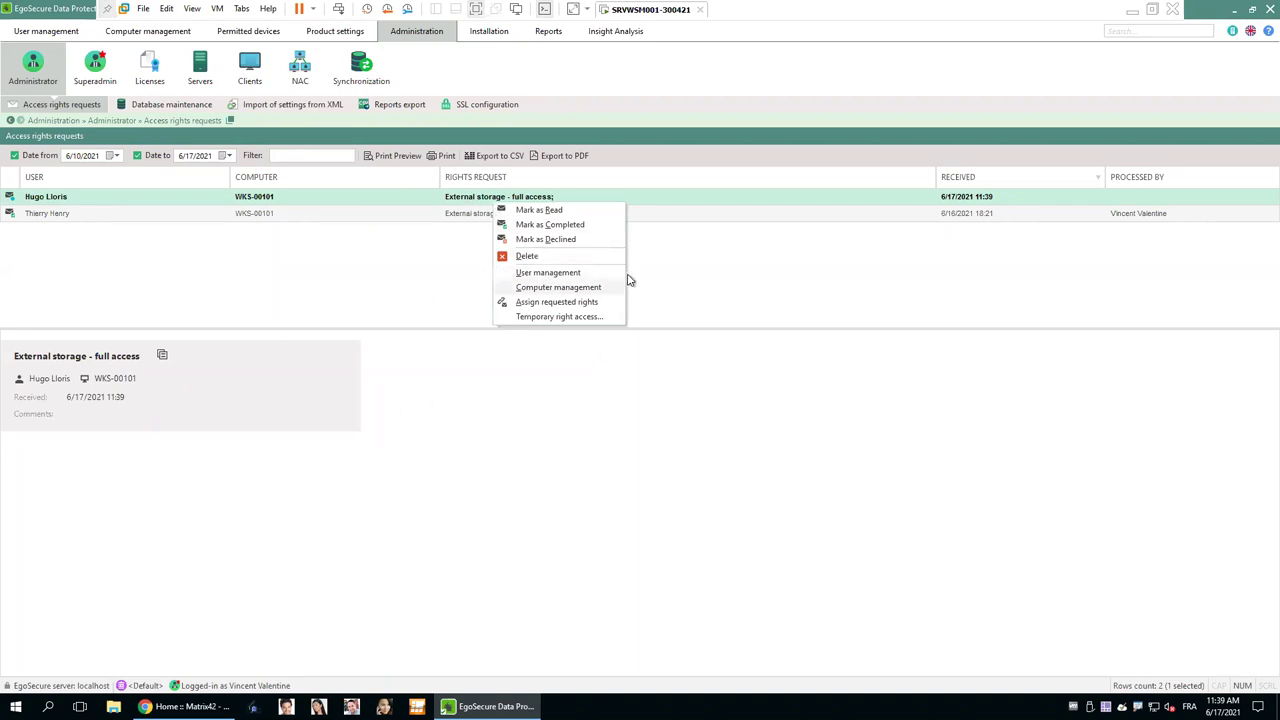
click(580, 316)
drag(622, 295, 486, 313)
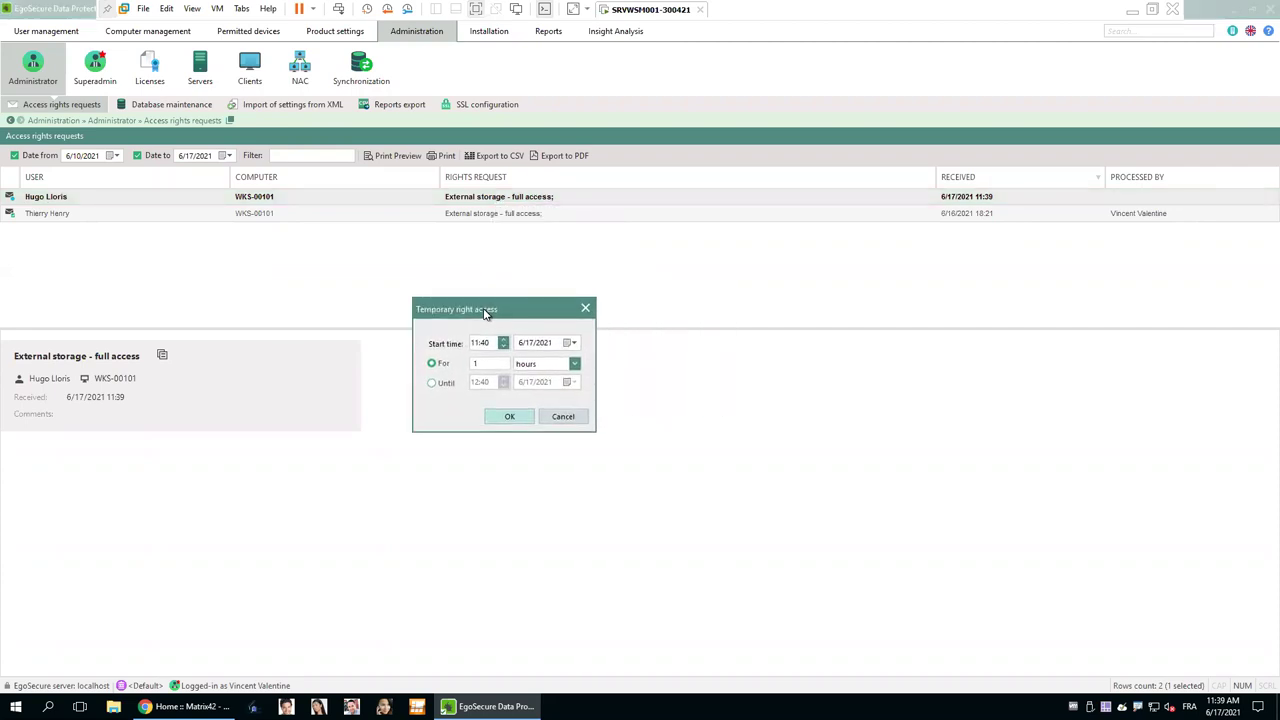
double_click(484, 365)
text(2)
click(511, 421)
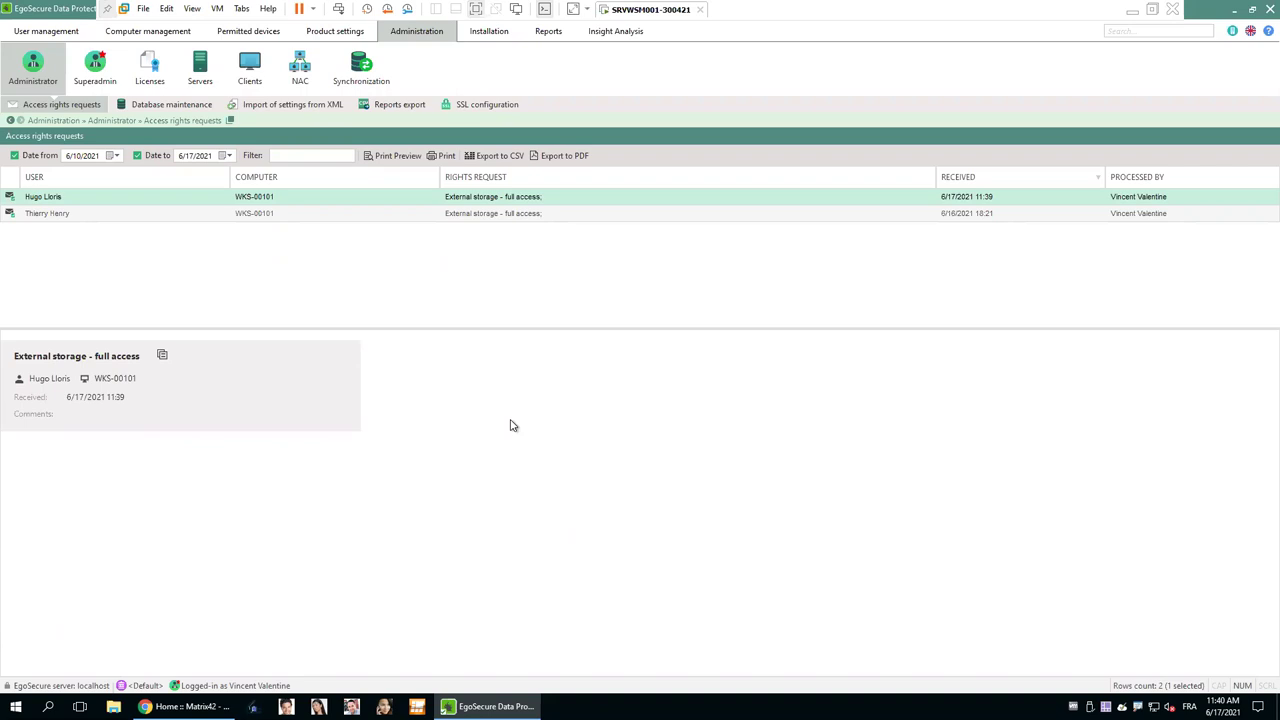
Switch to the Windows 10 client, display the agent's current user rights and connect the USB drive to the virtual machine.
key(ctrl+super+Left)
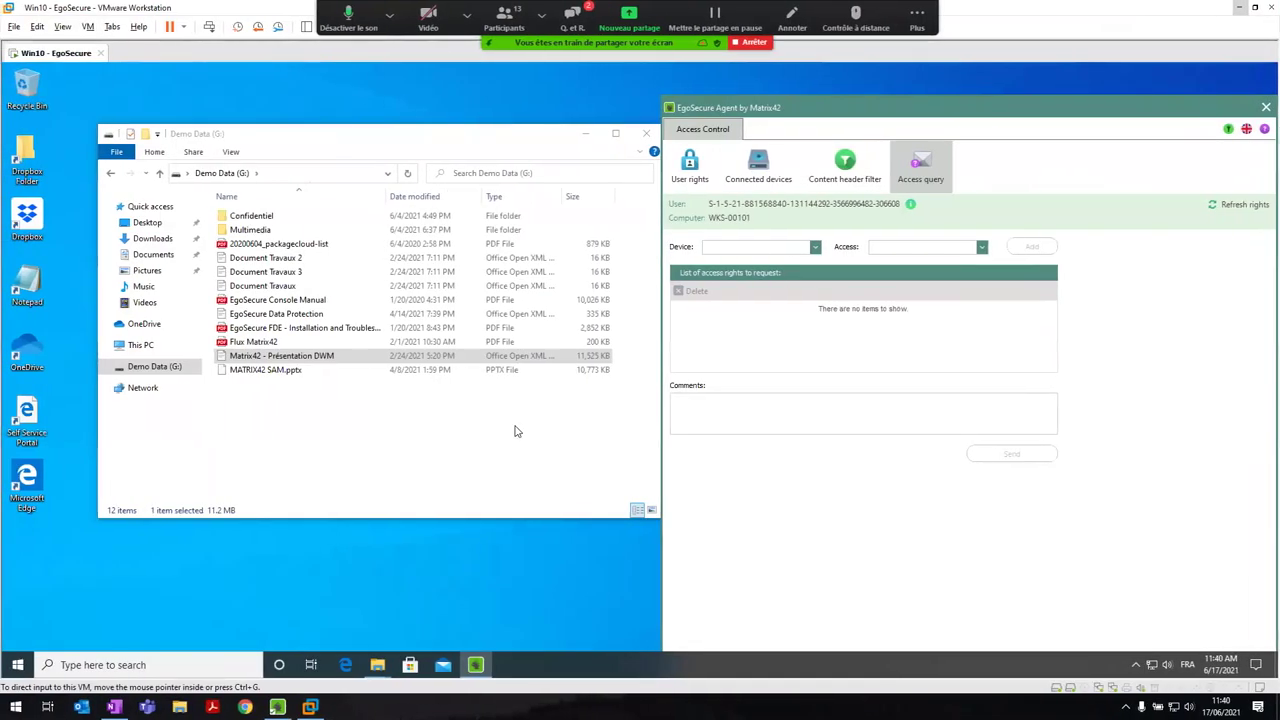
click(697, 178)
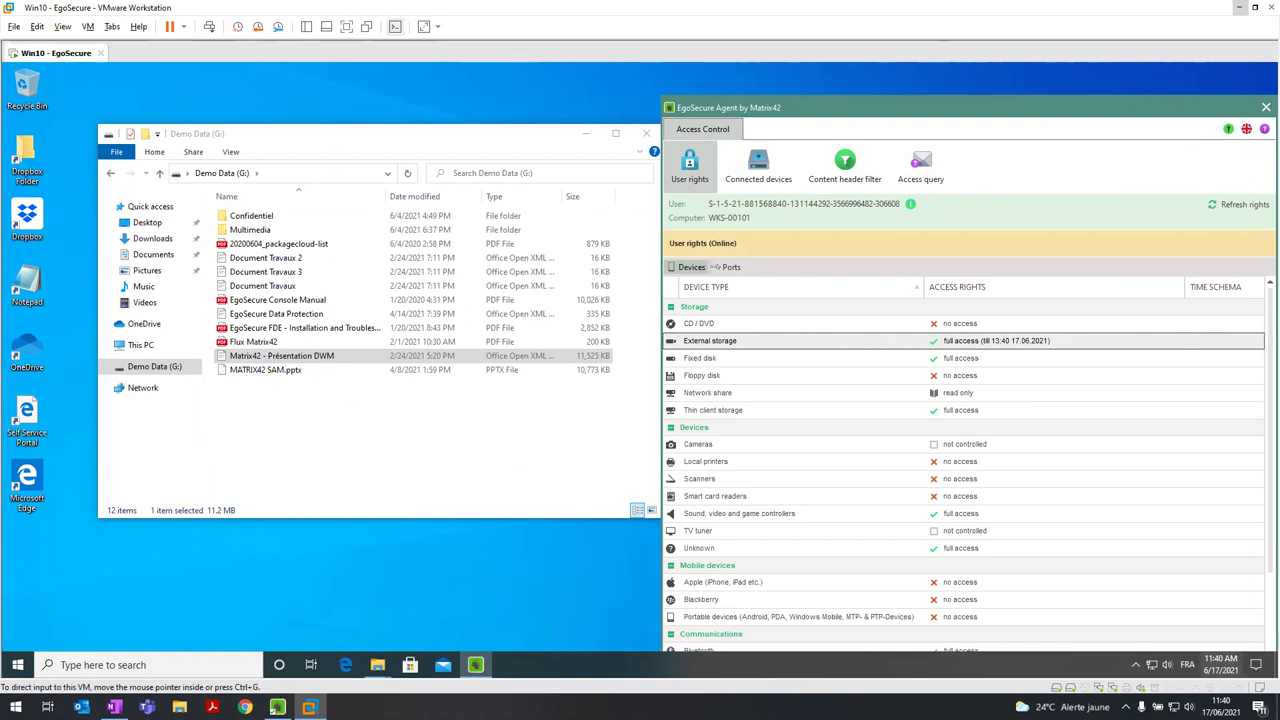
click(1152, 689)
click(1165, 651)
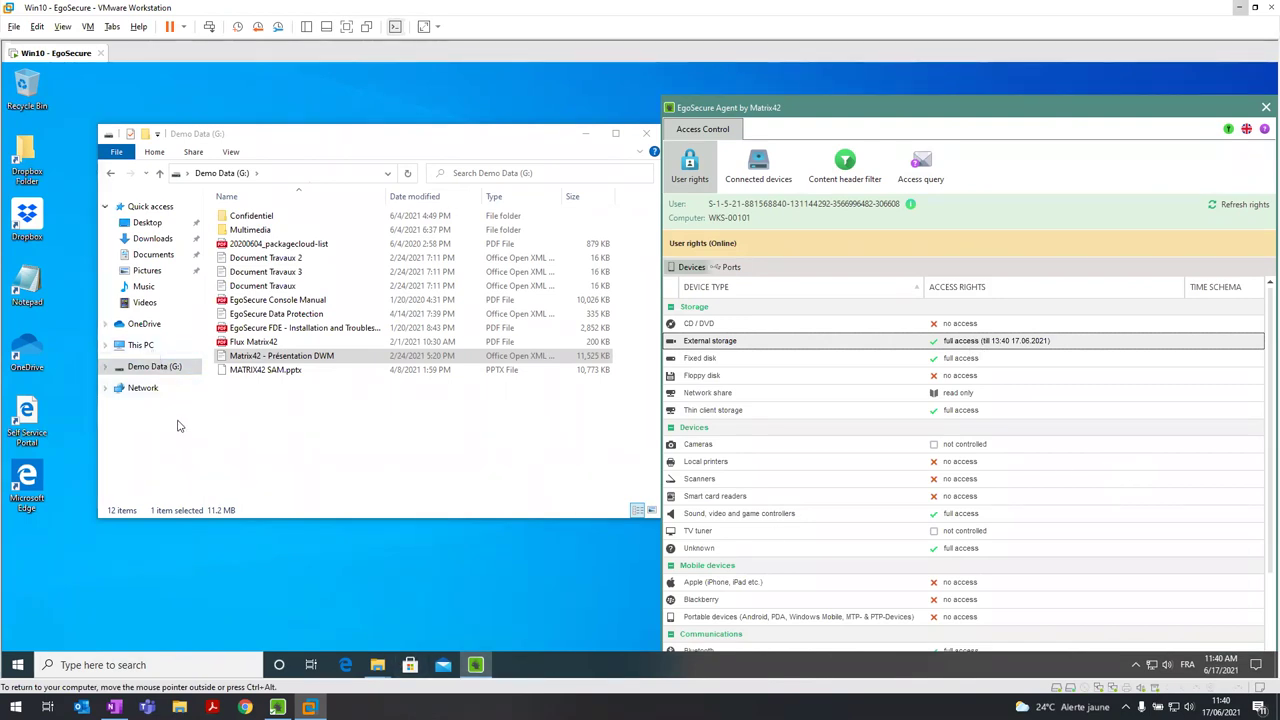
Open the SMA-8-RED (E:) drive in a new File Explorer window.
key(super+e)
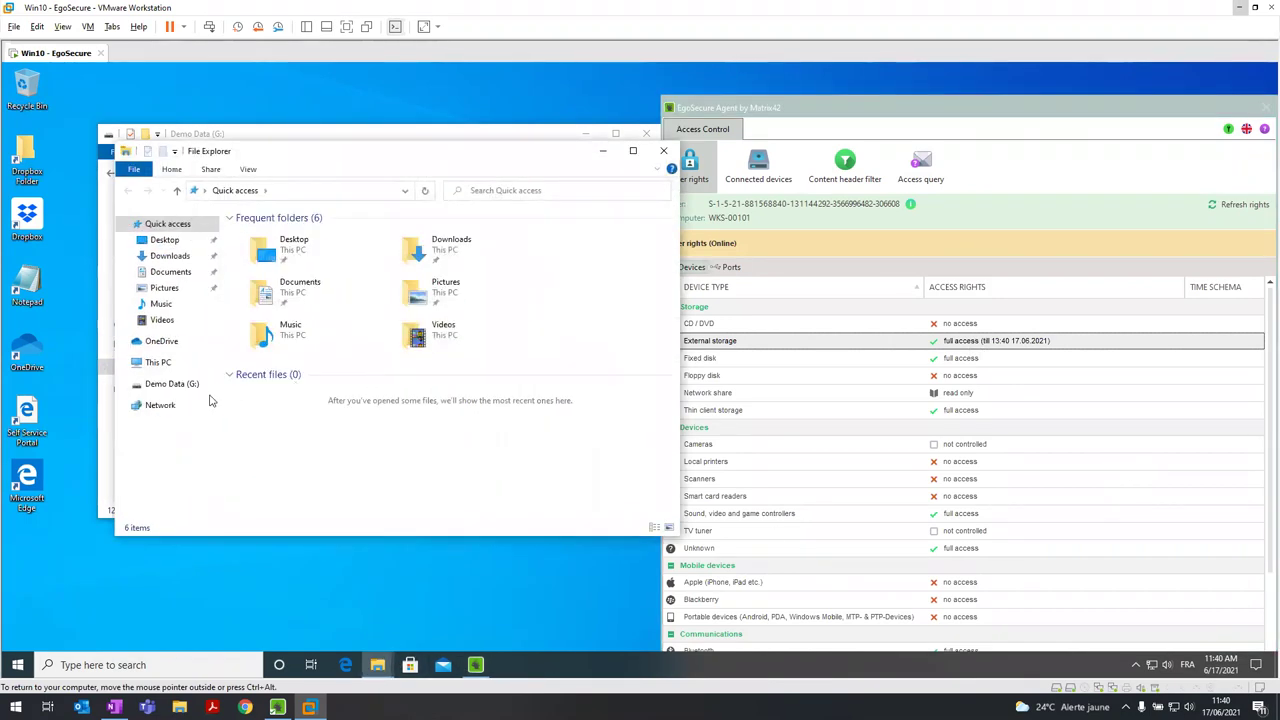
click(160, 362)
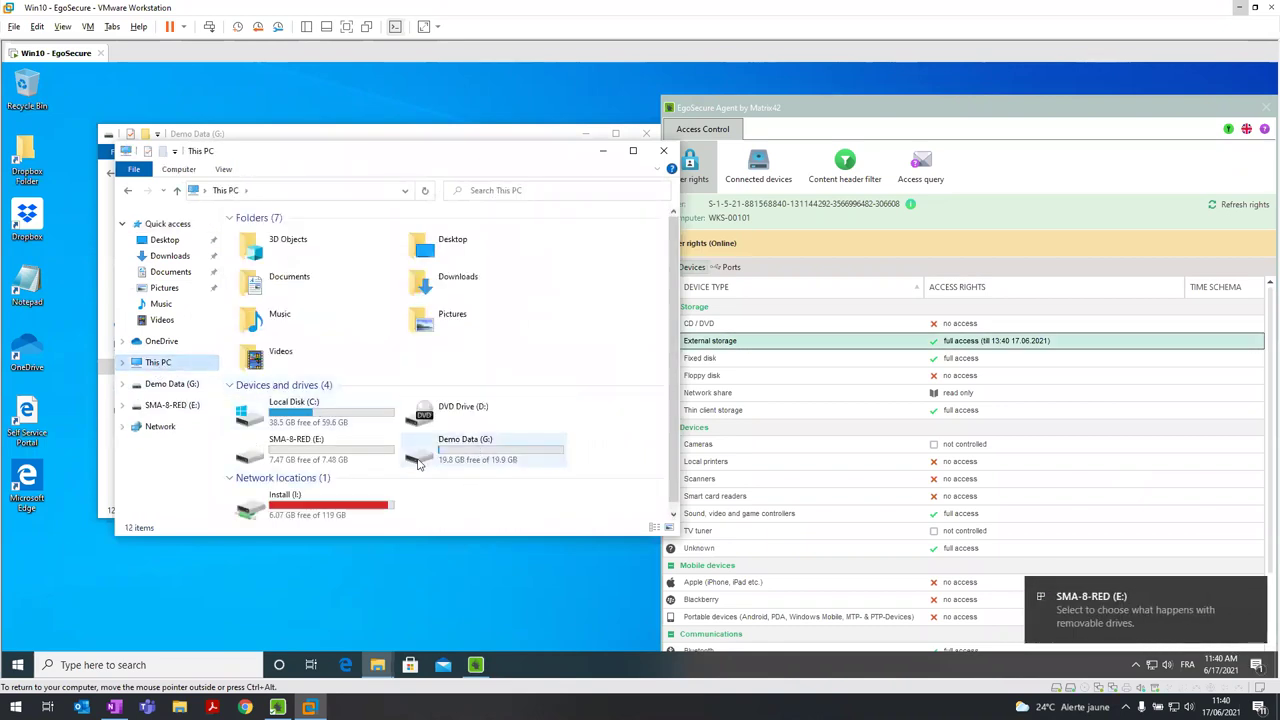
double_click(330, 450)
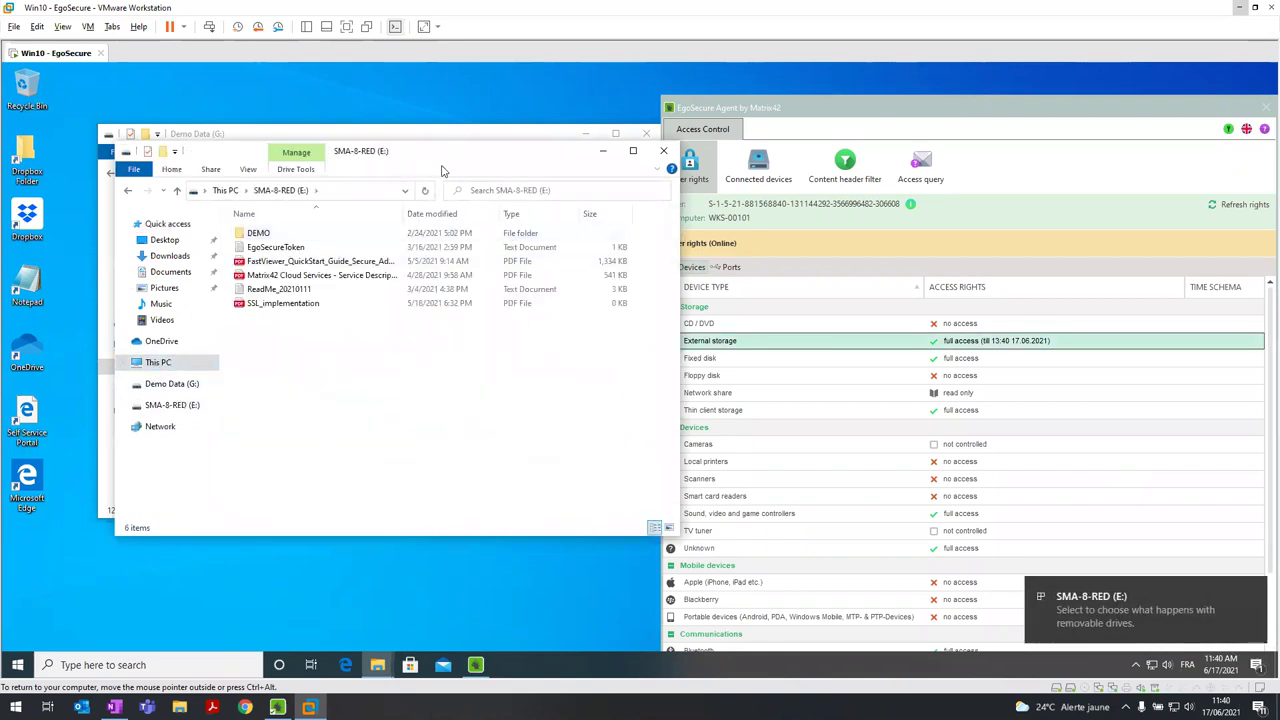
mouse_move(447, 165)
mouse_down()
mouse_move(660, 209)
mouse_move(685, 256)
mouse_move(734, 249)
mouse_move(468, 171)
mouse_up()
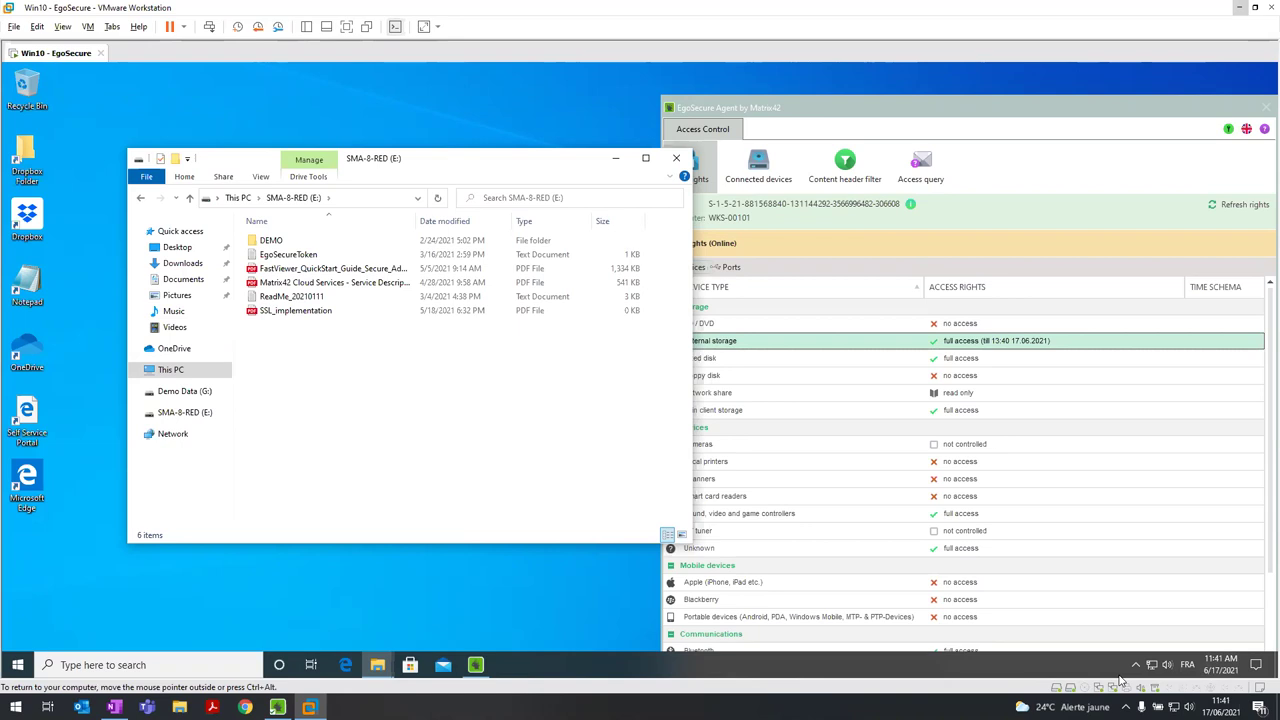
Place the Demo Data (G:) and SMA-8-RED (E:) windows side by side and copy 20200604_packagecloud-list and Document Travaux 2 to the USB drive.
click(377, 665)
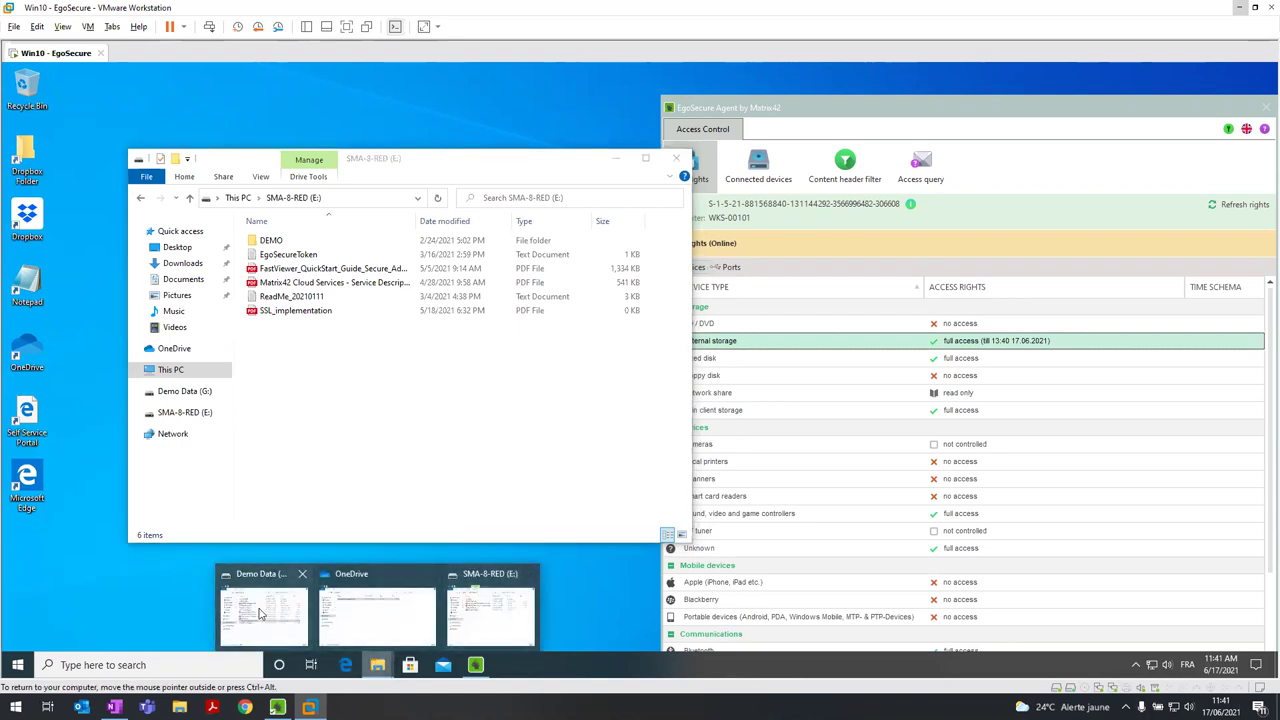
mouse_move(254, 614)
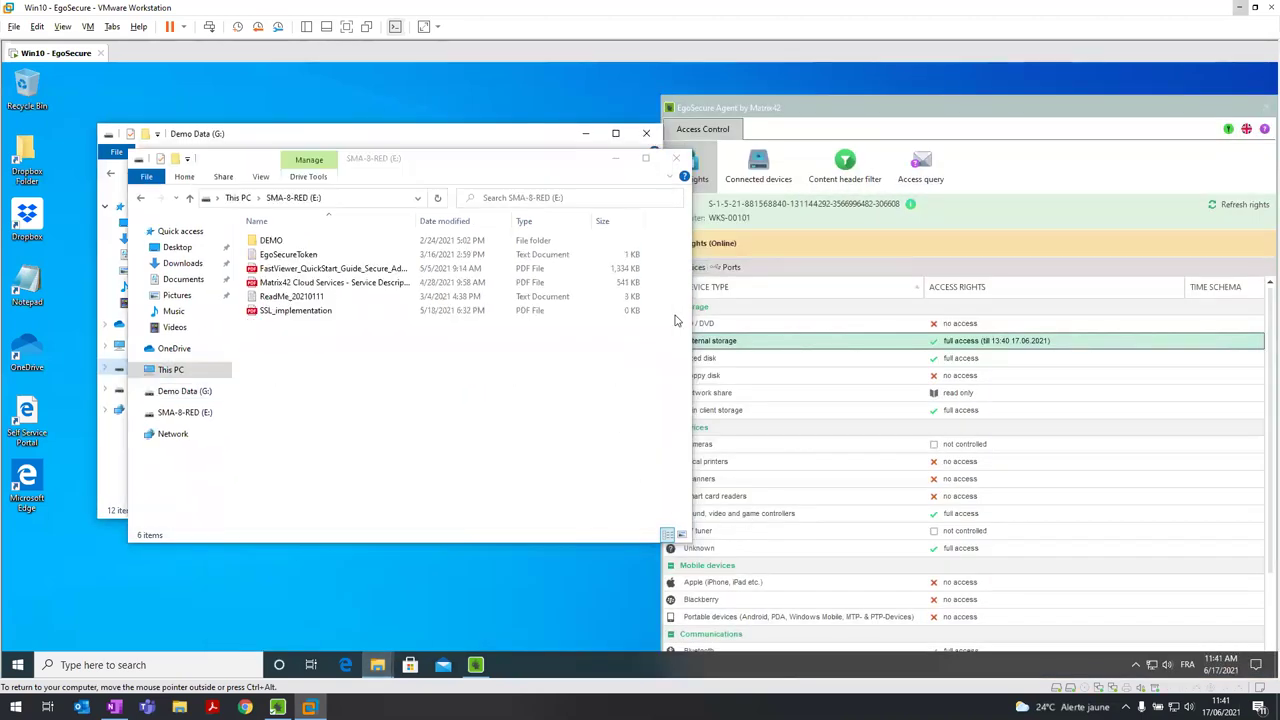
drag(385, 170, 817, 213)
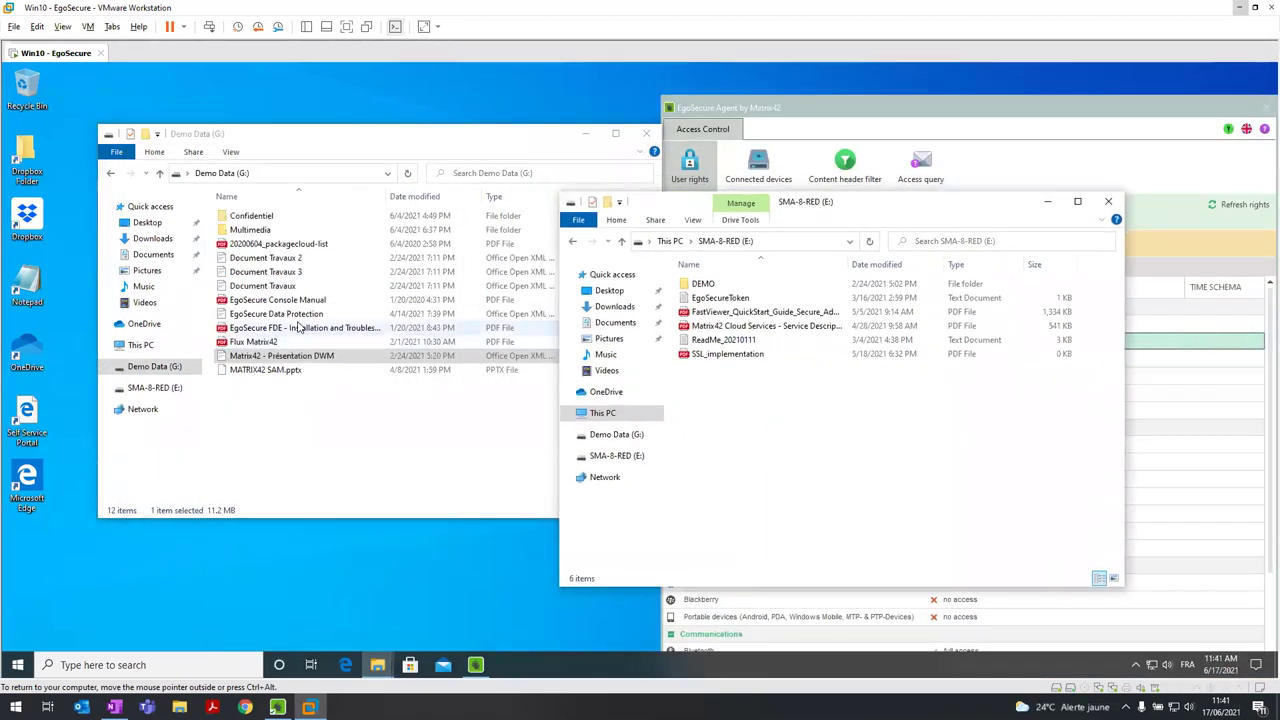
drag(380, 286, 799, 417)
drag(265, 257, 740, 410)
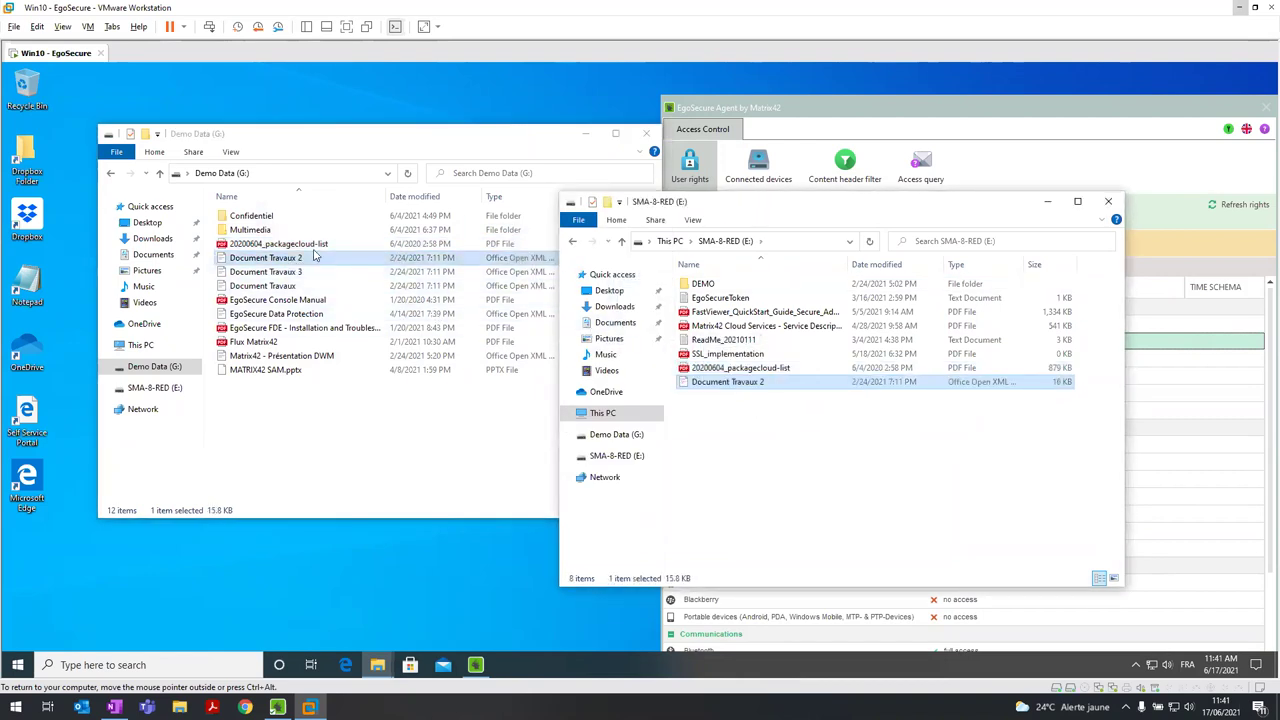
Try to copy the Bckg_magic-ball and Bckg_Technology images from Demo Data's Multimedia Image folder to SMA-8-RED (E:).
double_click(255, 216)
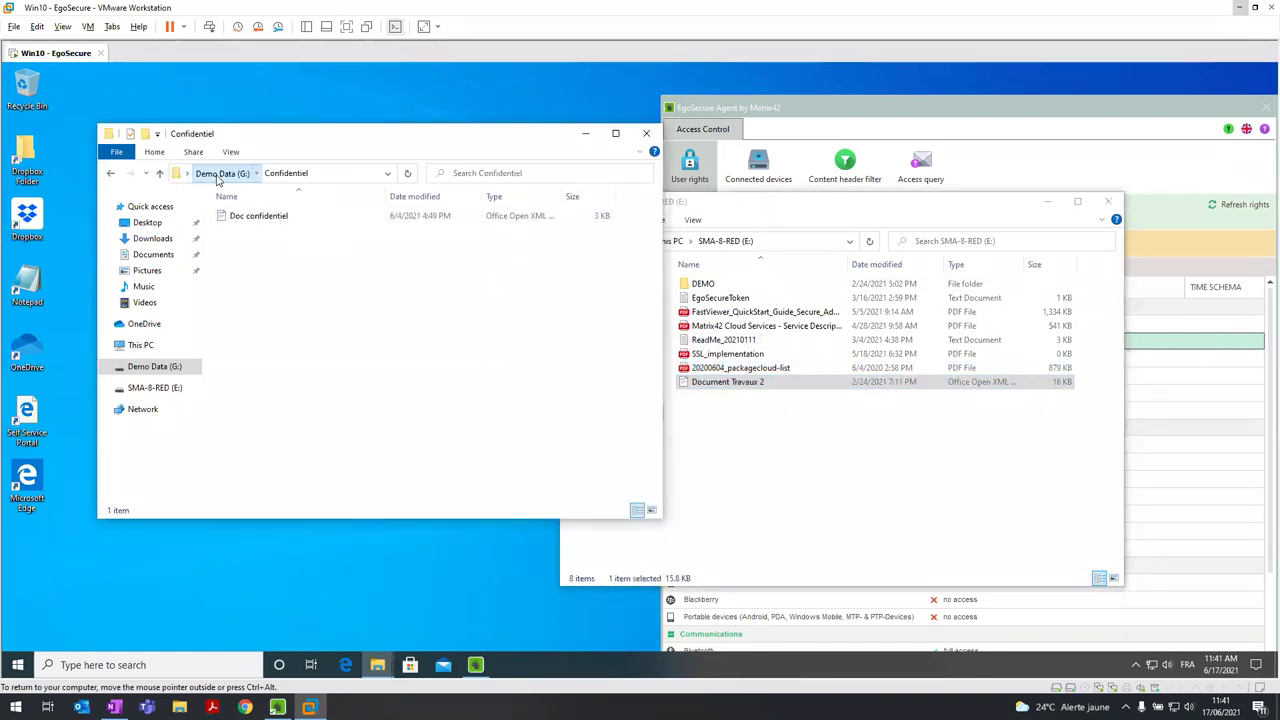
click(215, 173)
double_click(262, 229)
double_click(245, 217)
click(280, 230)
ctrl+click(322, 235)
drag(322, 235, 894, 500)
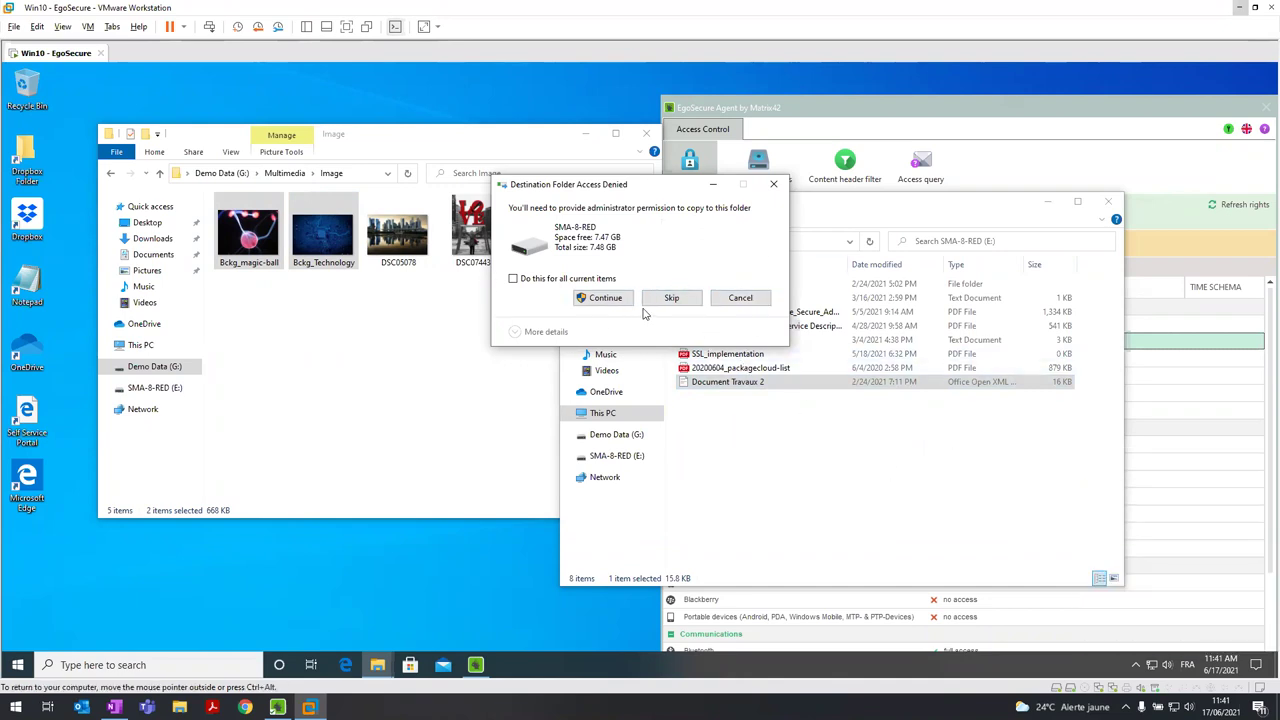
click(779, 195)
click(297, 434)
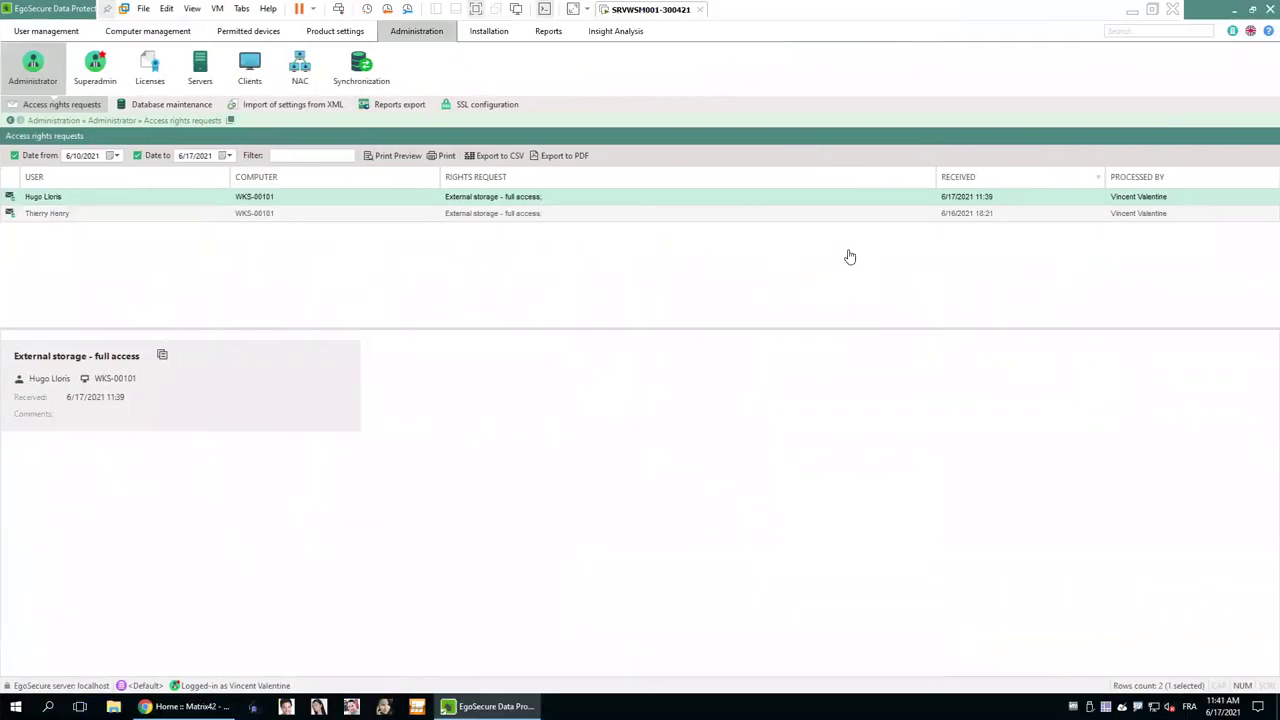
In the console's User management, activate the DLP - Data in Use product for the client user's account.
click(46, 32)
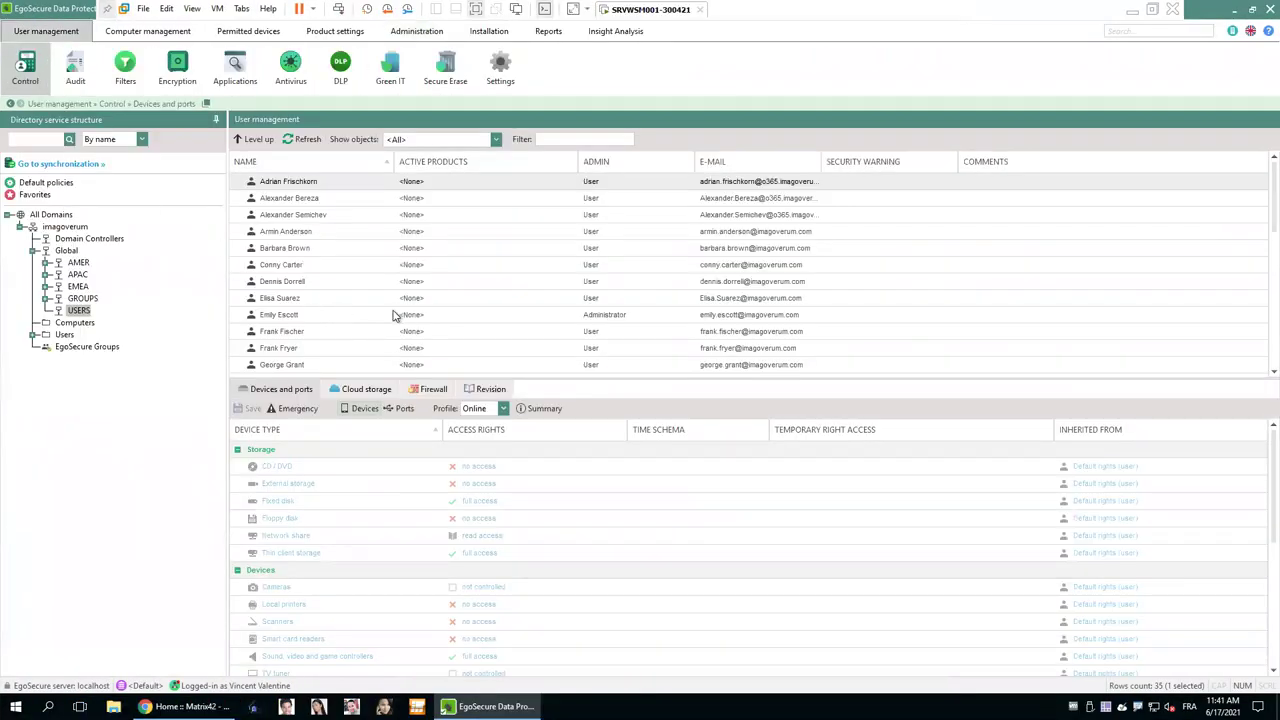
click(354, 347)
scroll(354, 347, down, 3)
click(375, 250)
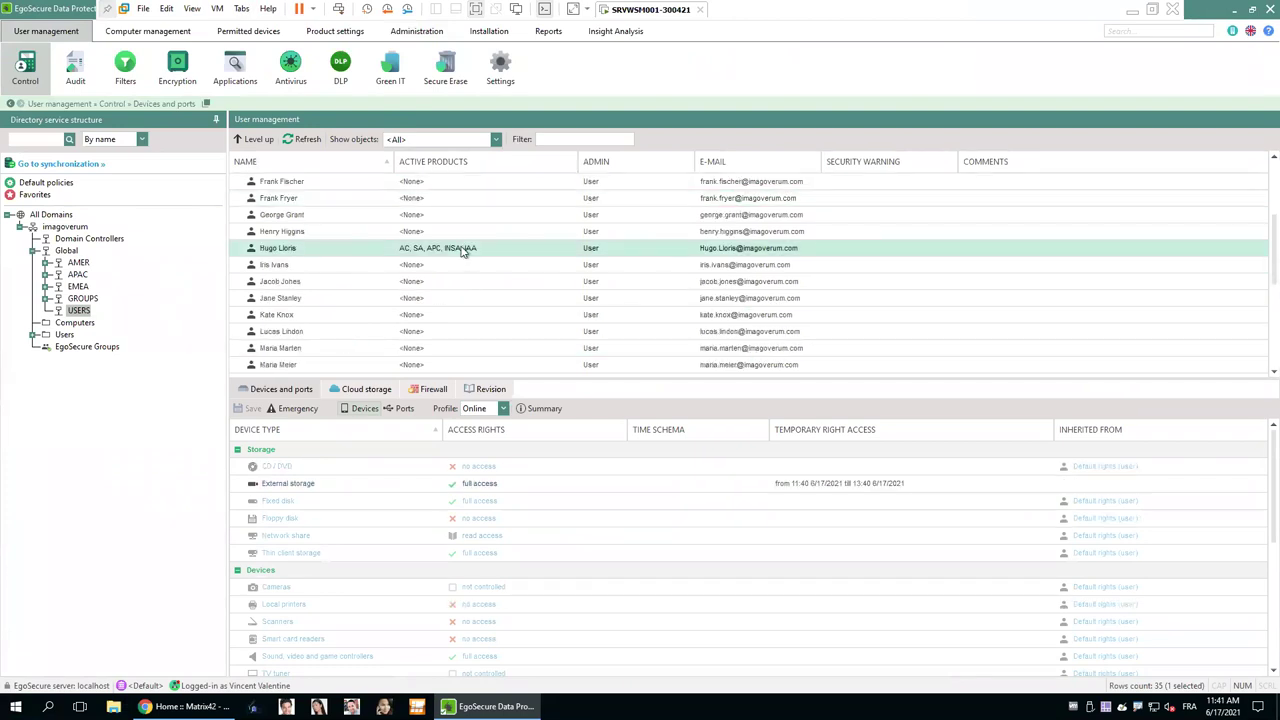
right_click(463, 250)
mouse_move(577, 256)
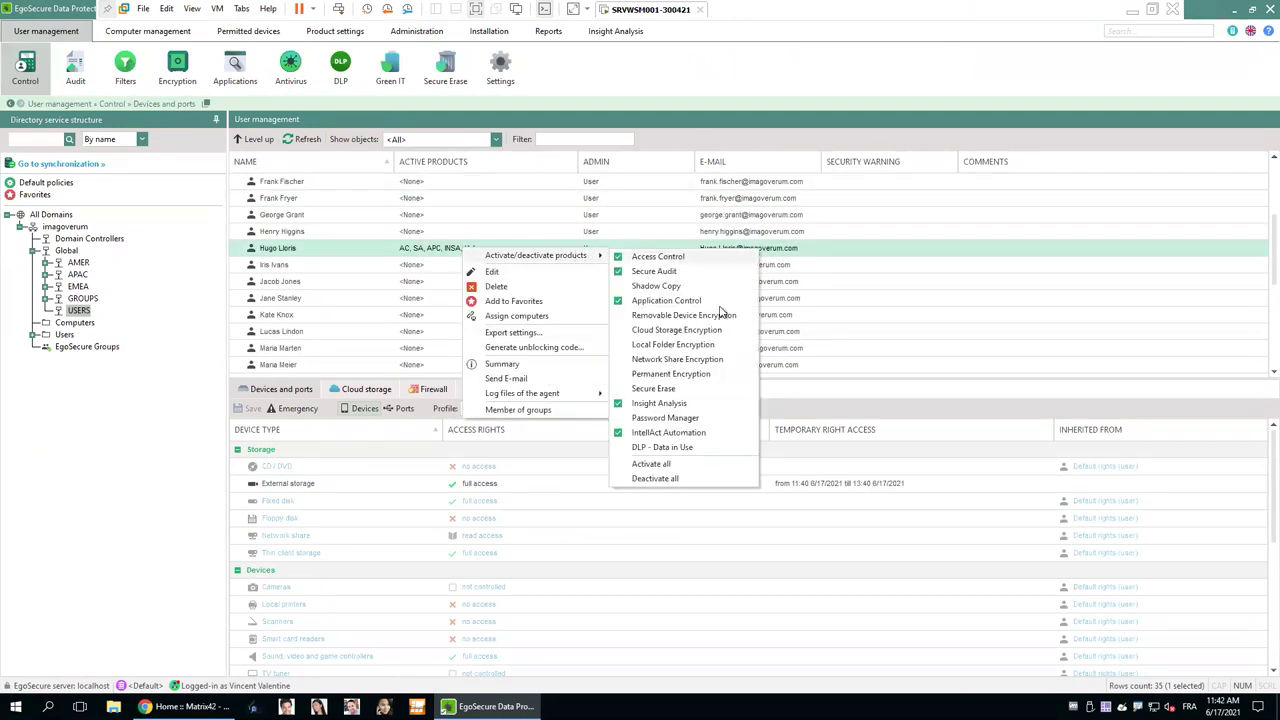
click(673, 449)
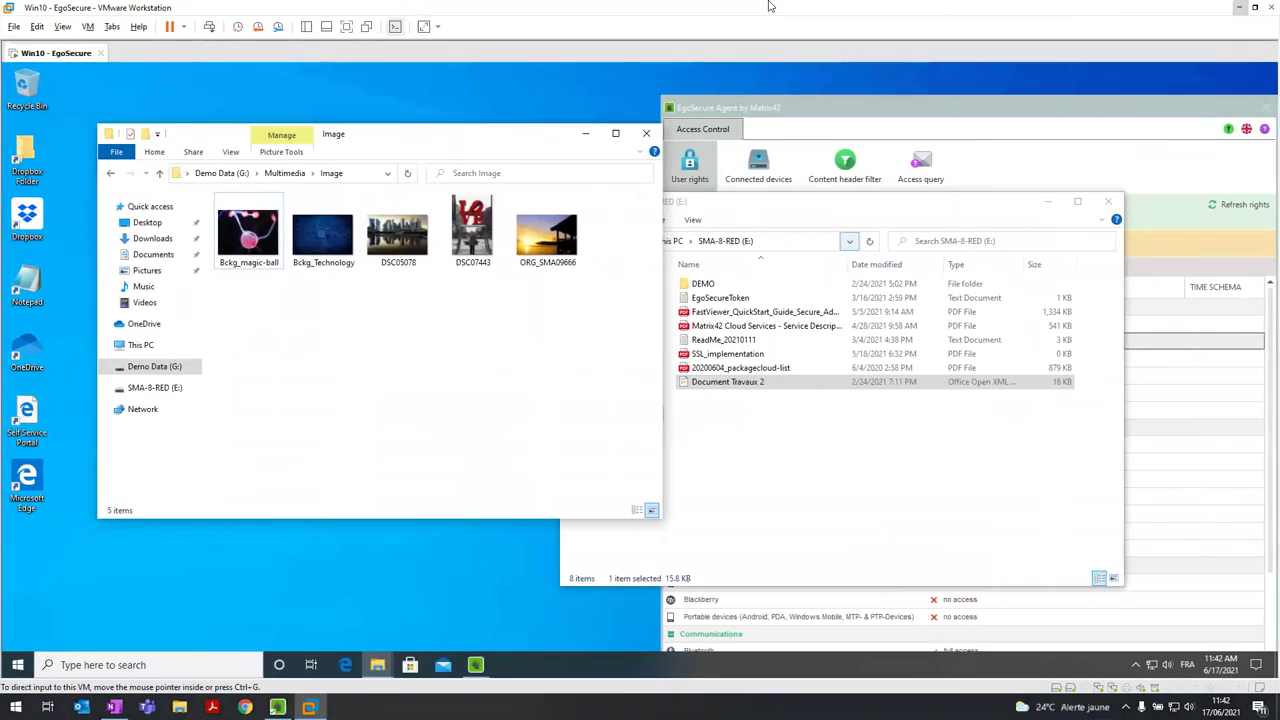
Switch to the Windows 10 client, refresh the agent's rights and copy Document Travaux 3 from Demo Data (G:) to SMA-8-RED (E:).
click(1115, 170)
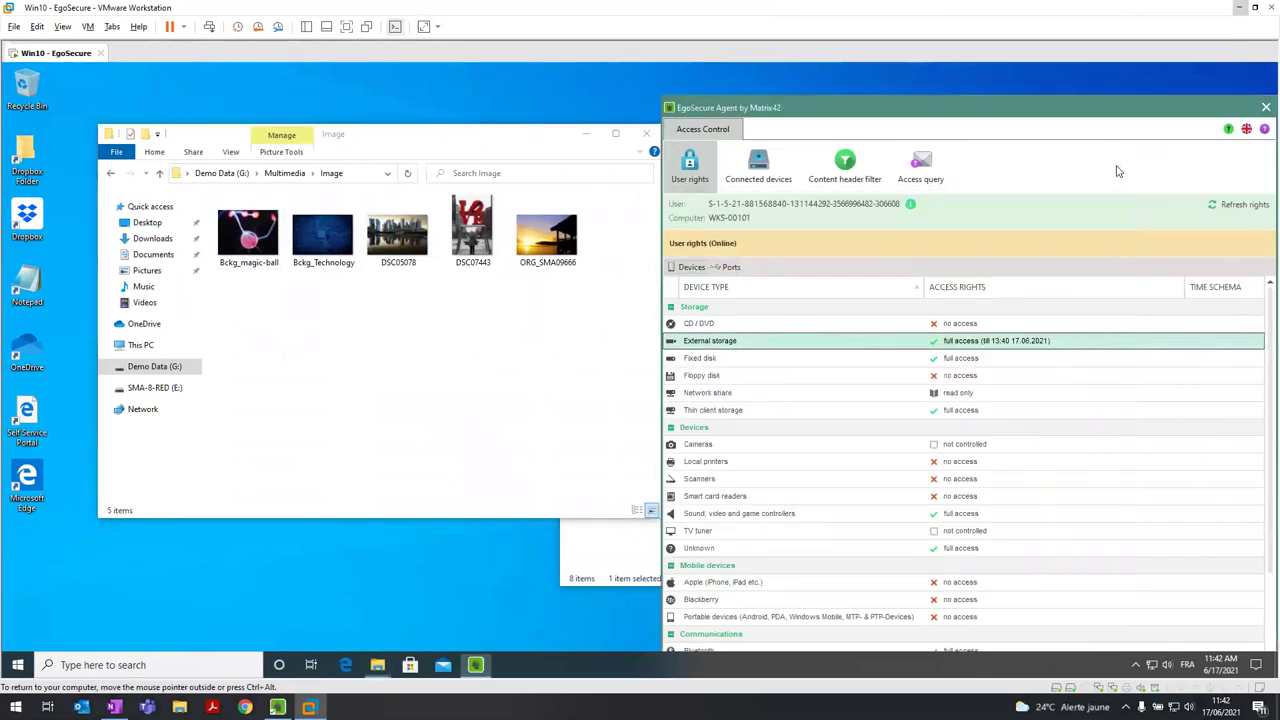
click(1243, 211)
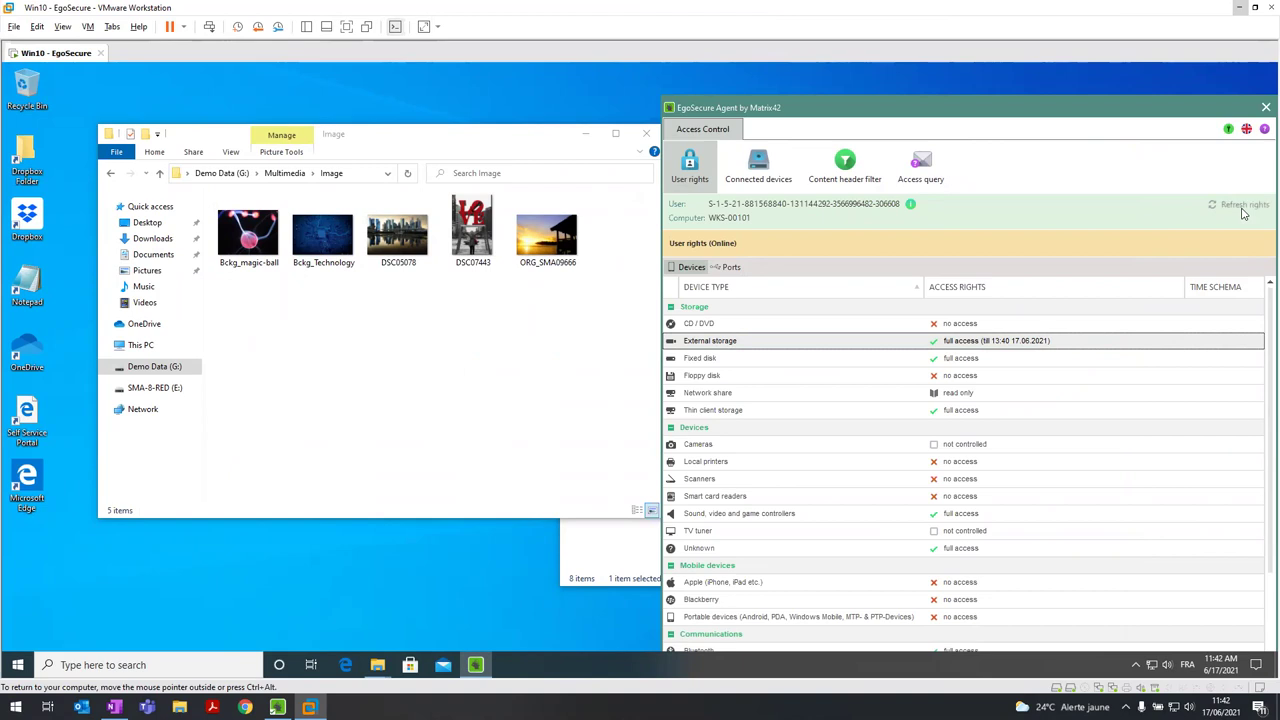
click(285, 174)
click(226, 174)
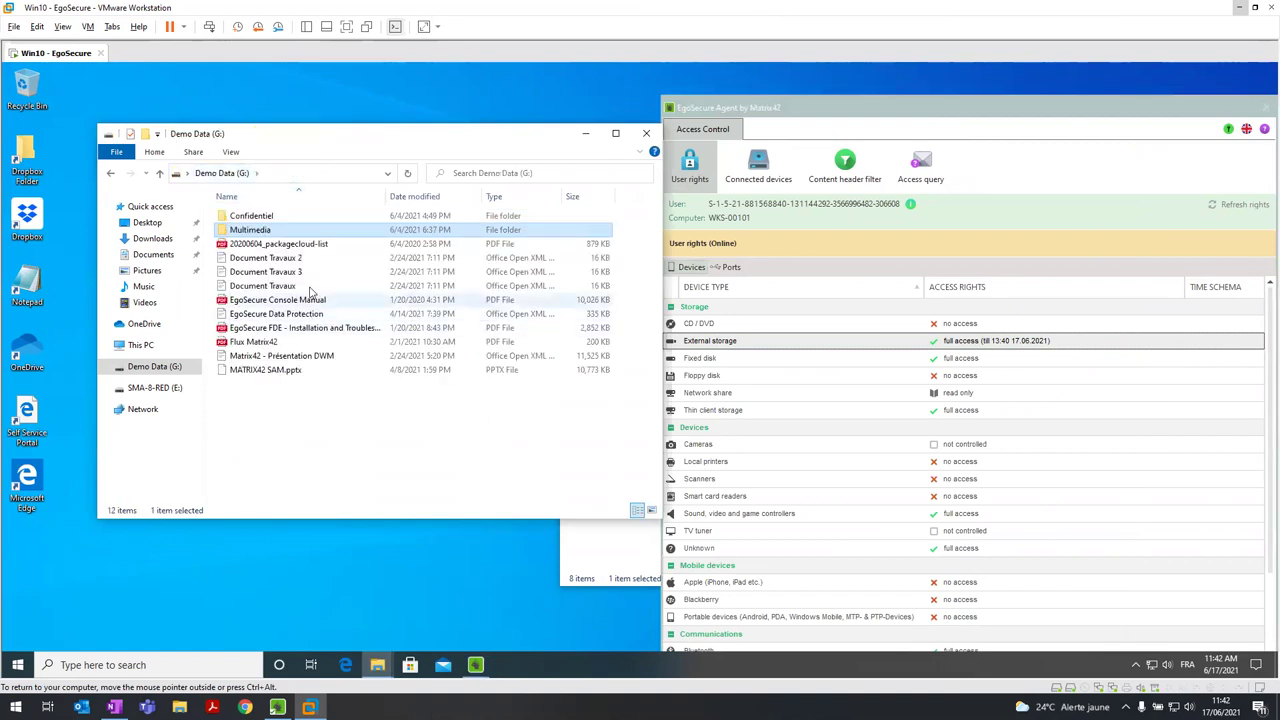
click(297, 286)
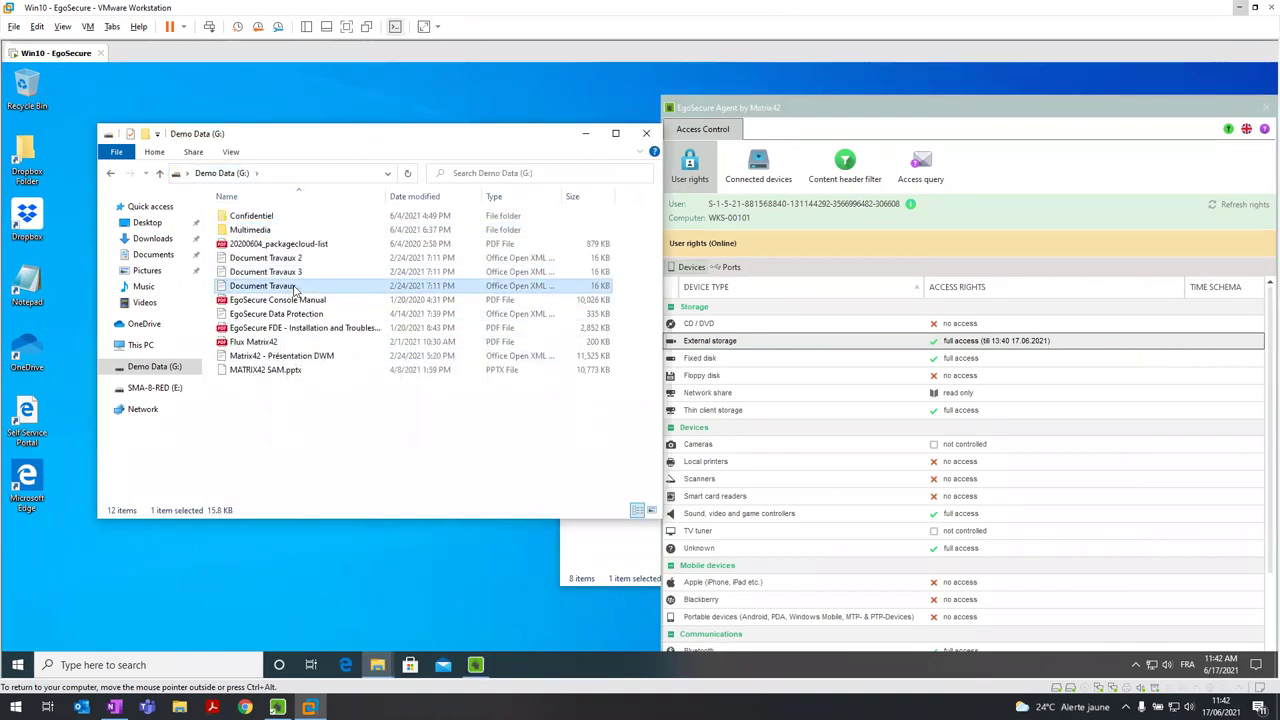
click(609, 577)
drag(272, 273, 802, 479)
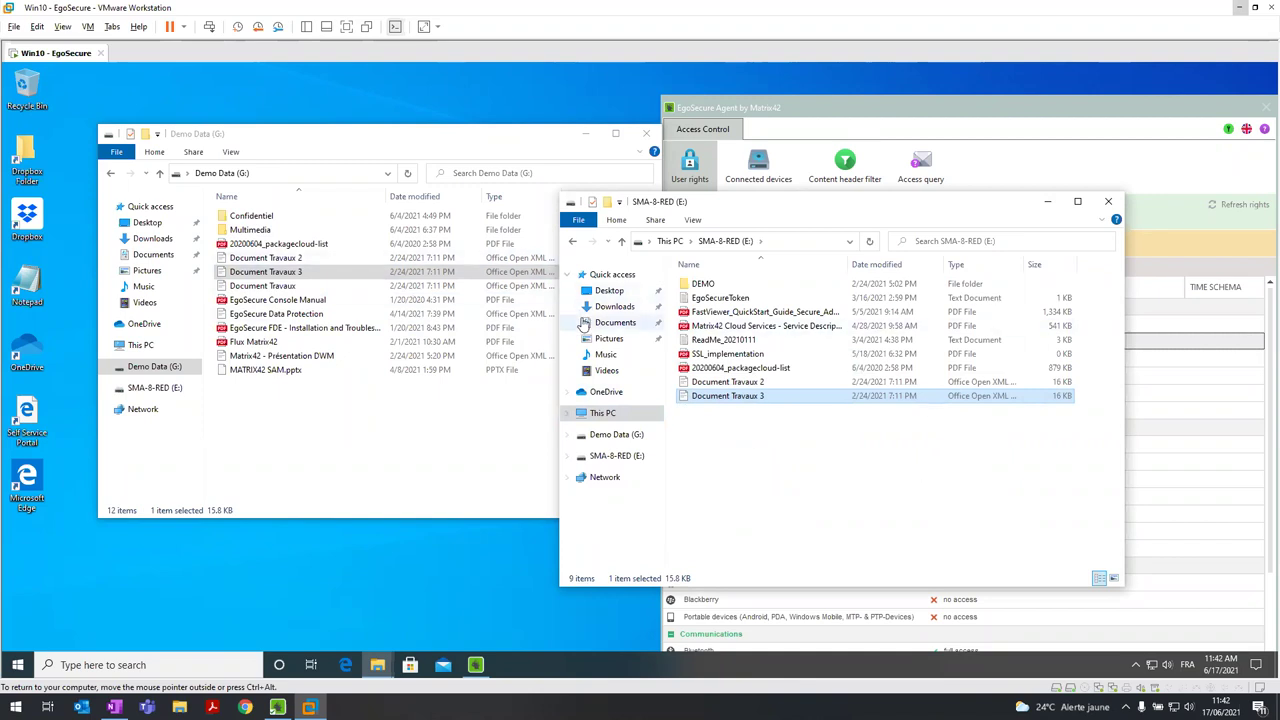
Try to copy Doc confidentiel from Demo Data's Confidentiel folder to SMA-8-RED (E:).
click(281, 228)
double_click(280, 219)
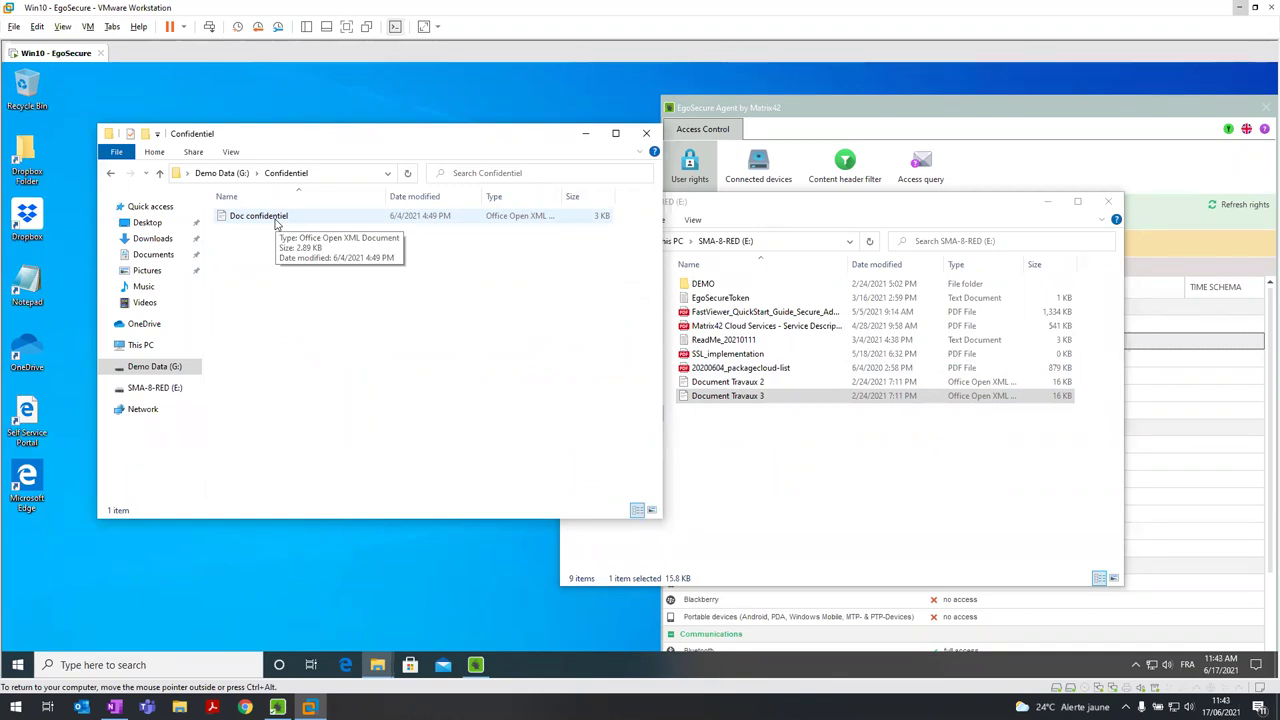
drag(276, 222, 757, 453)
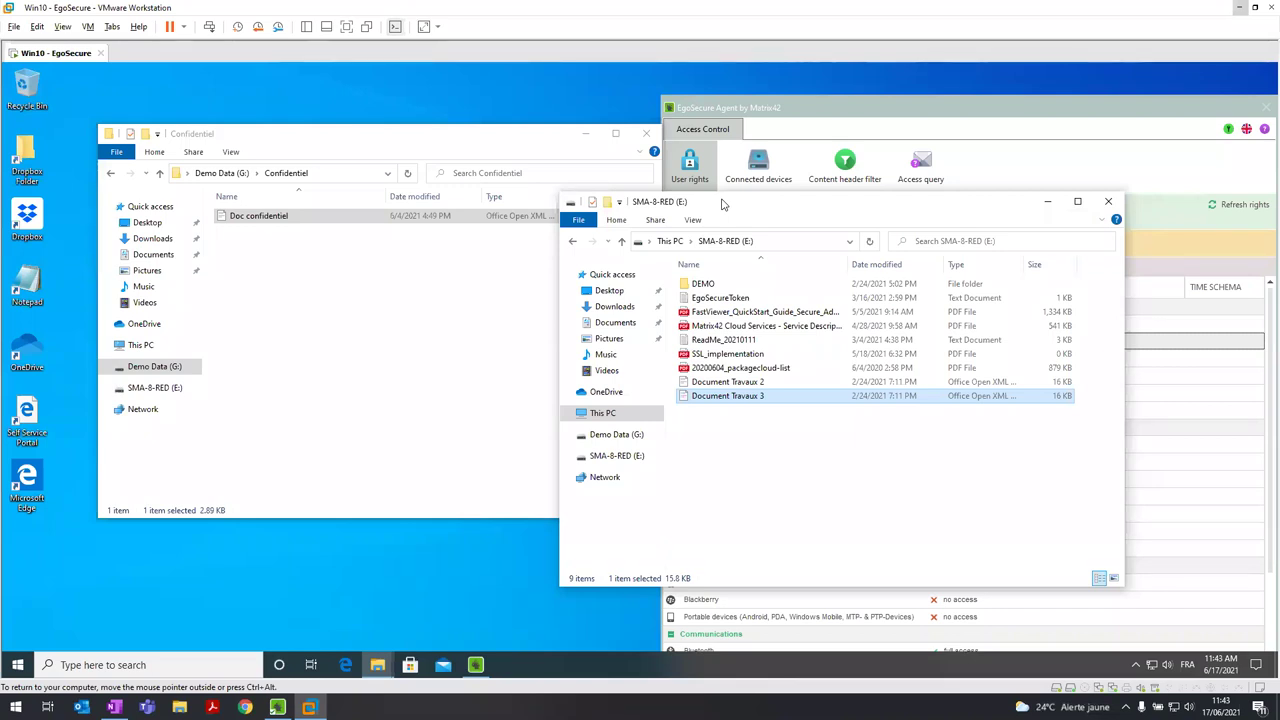
In the console's User management, activate Removable Device Encryption, Network Share Encryption and Cloud Storage Encryption for the client user's account.
key(alt+Tab)
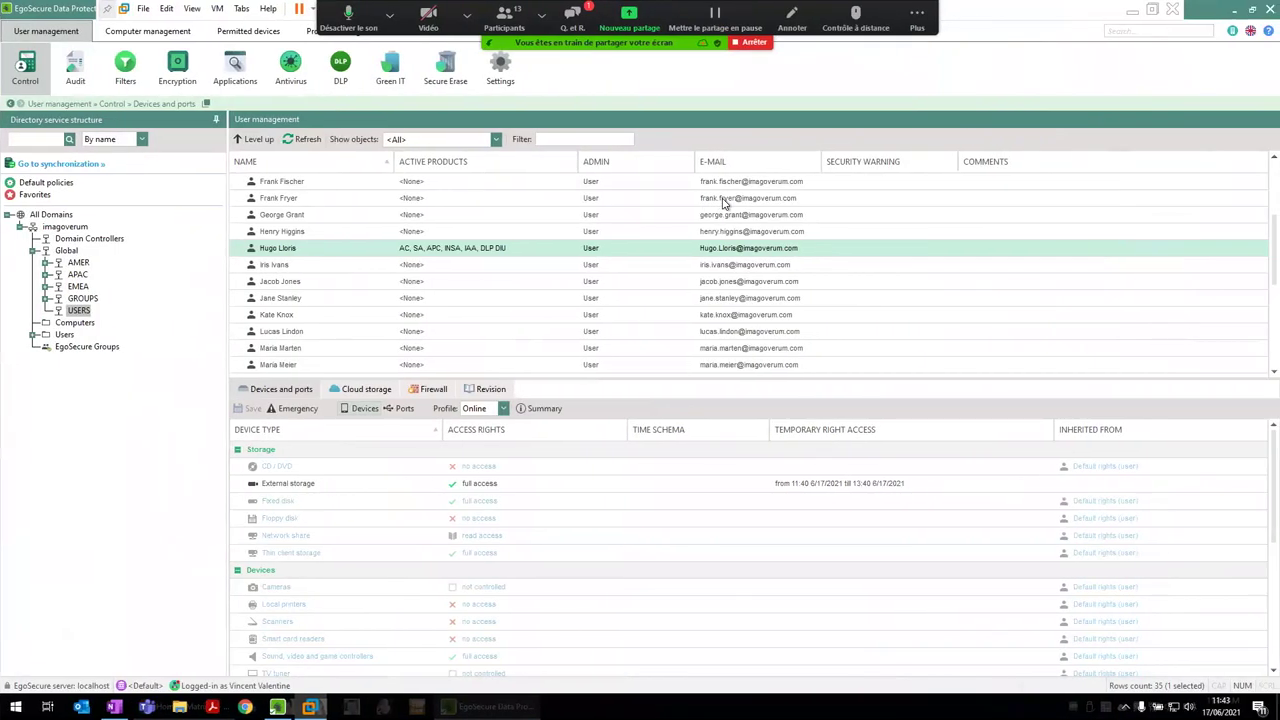
right_click(520, 251)
mouse_move(628, 256)
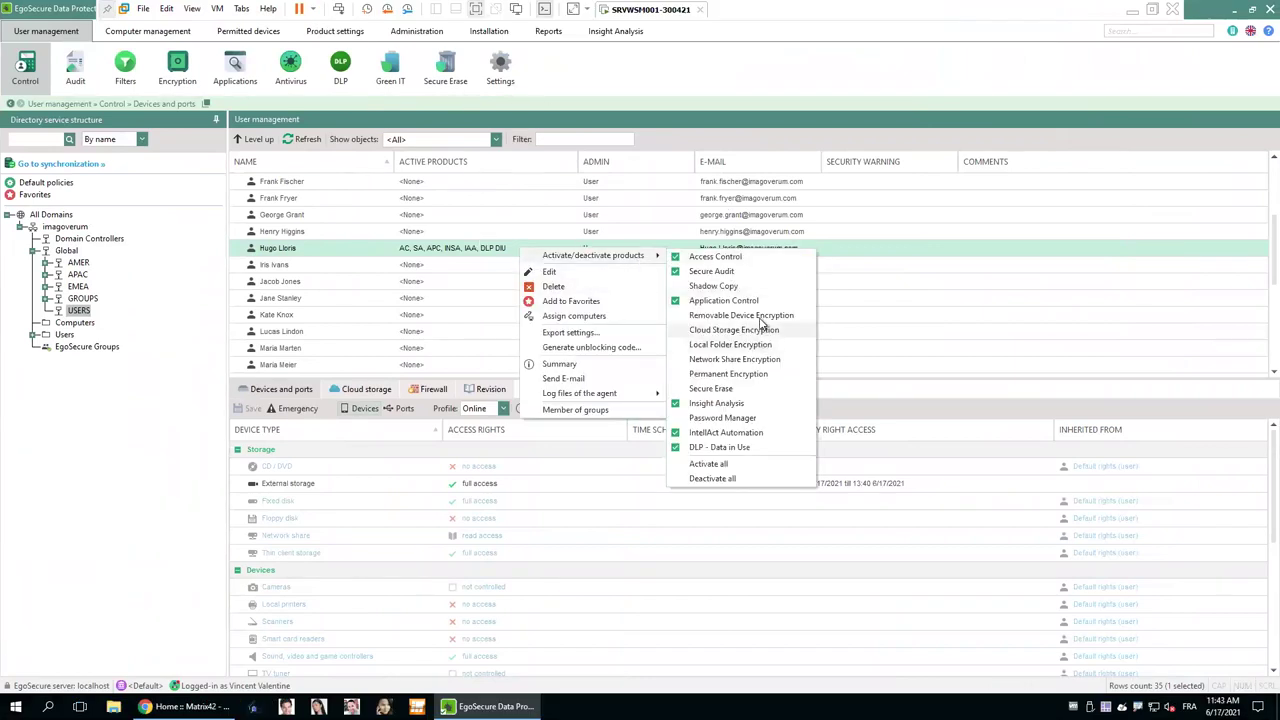
click(745, 315)
right_click(523, 248)
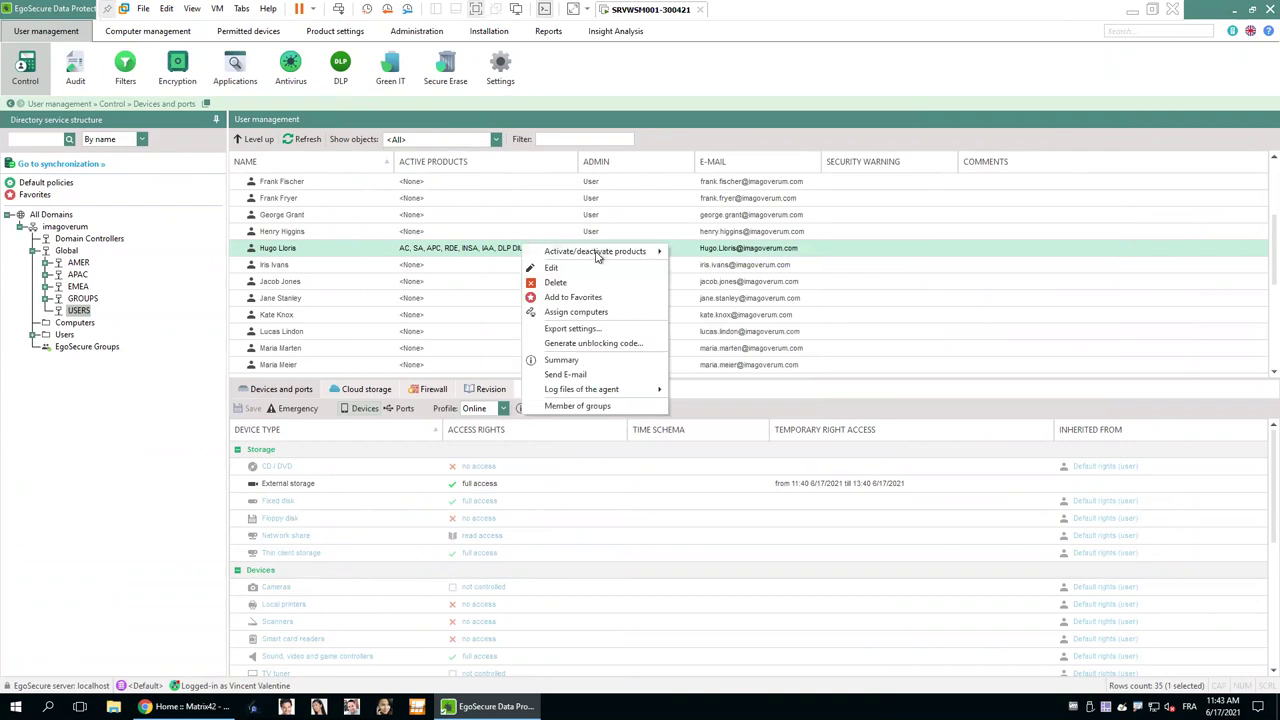
mouse_move(597, 256)
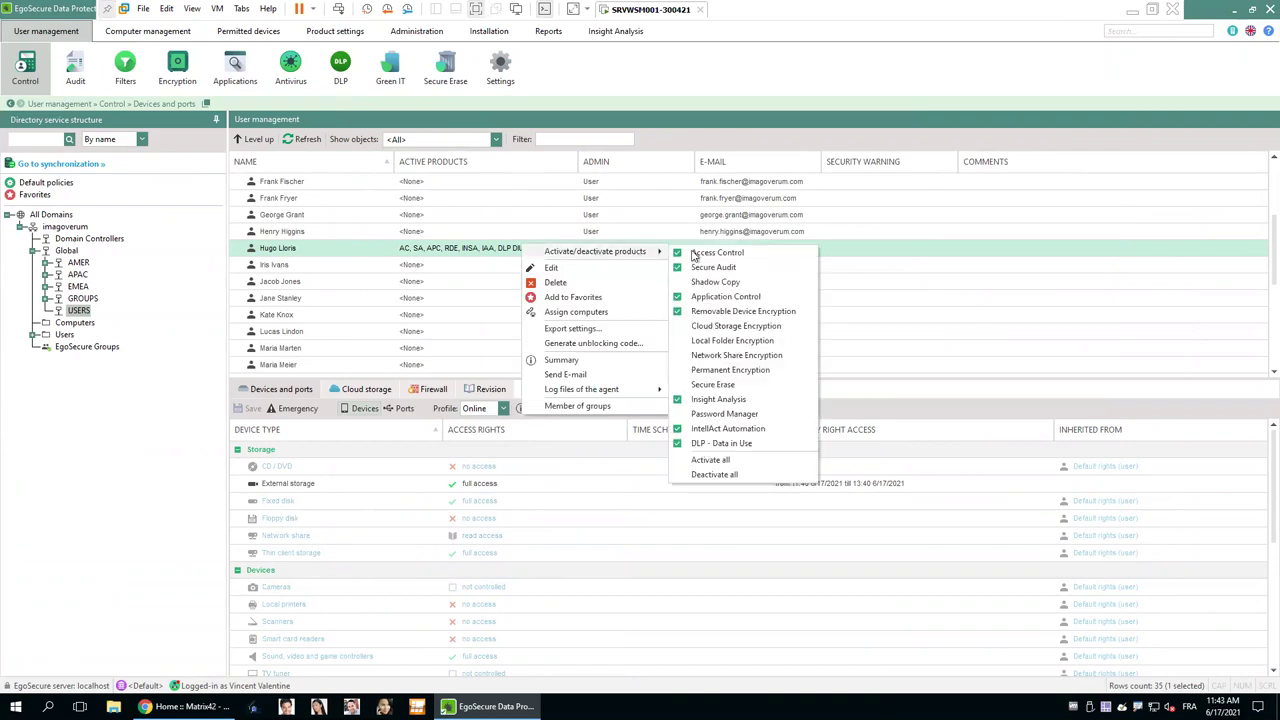
click(736, 357)
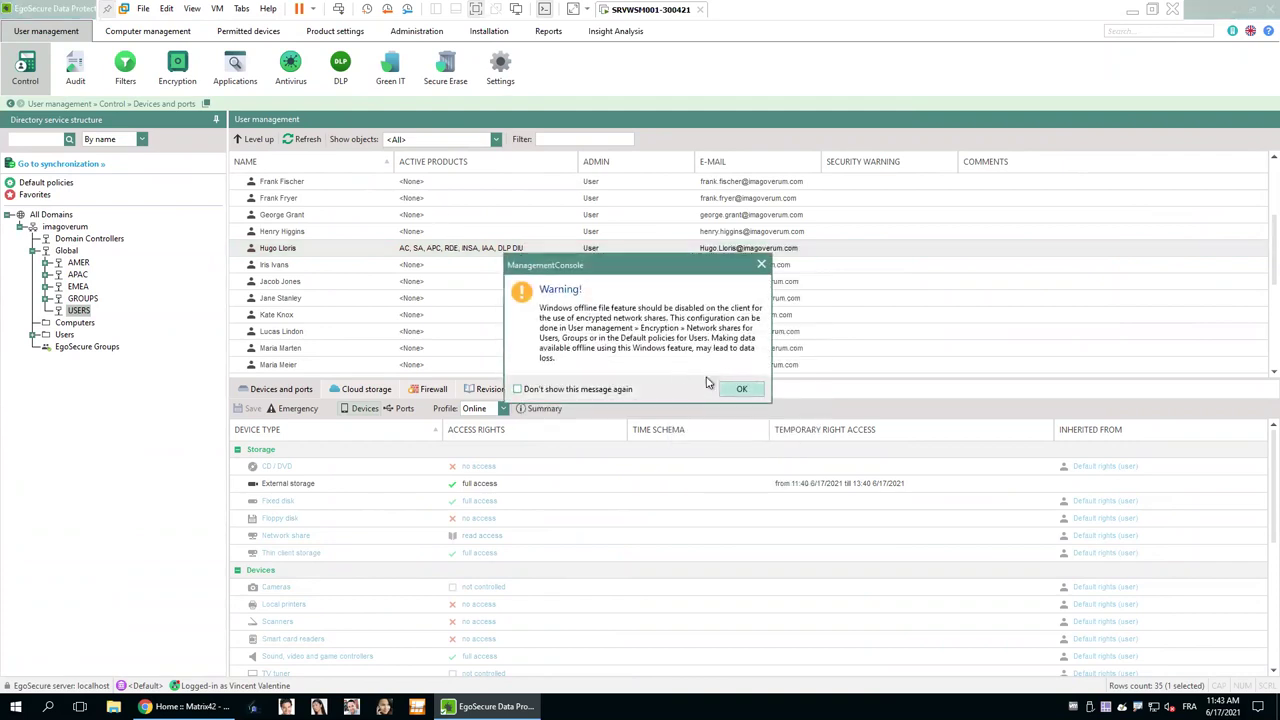
click(742, 393)
right_click(563, 251)
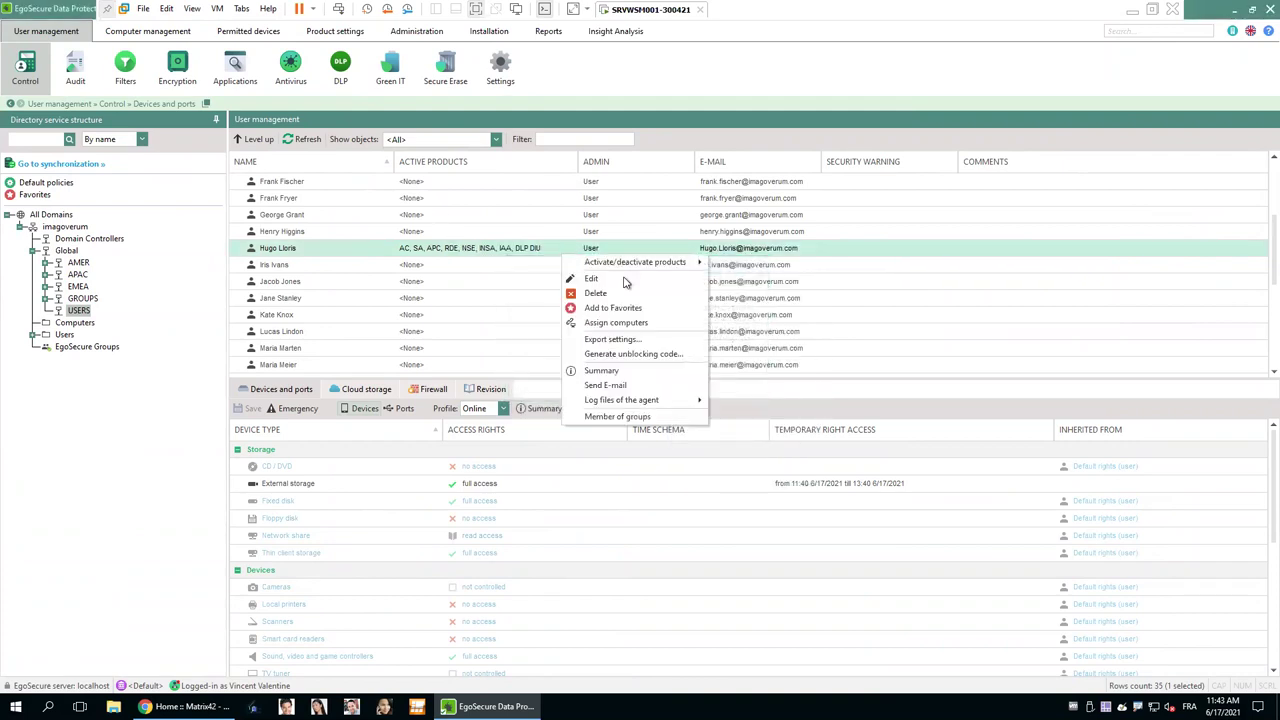
mouse_move(660, 262)
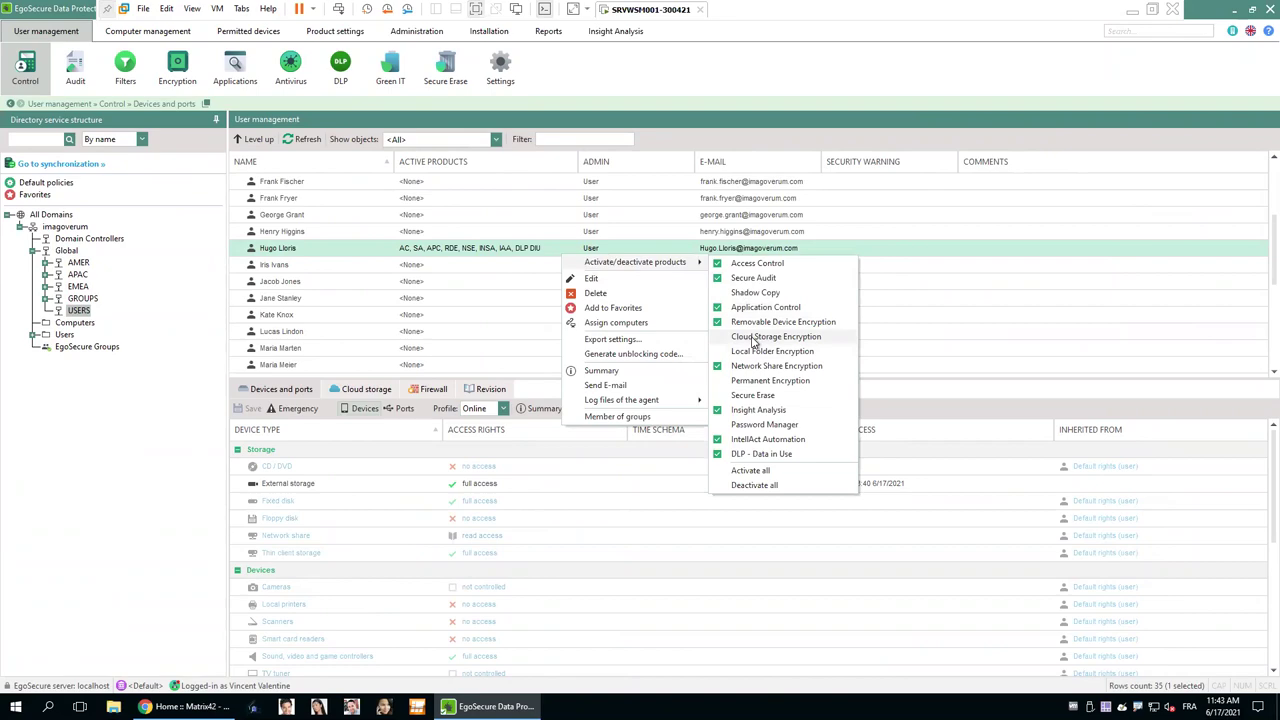
click(753, 338)
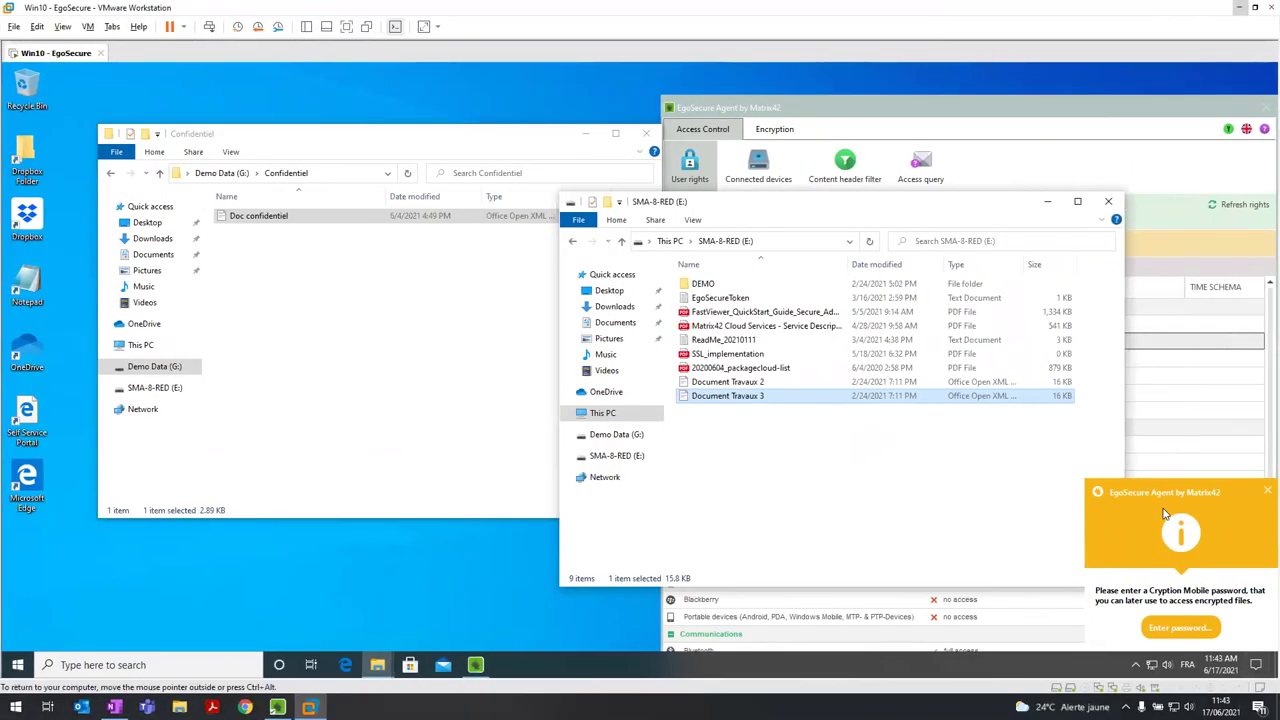
On the Windows 10 client, create the Cryption Mobile key with the user's name as title and a confirmed password.
click(1188, 632)
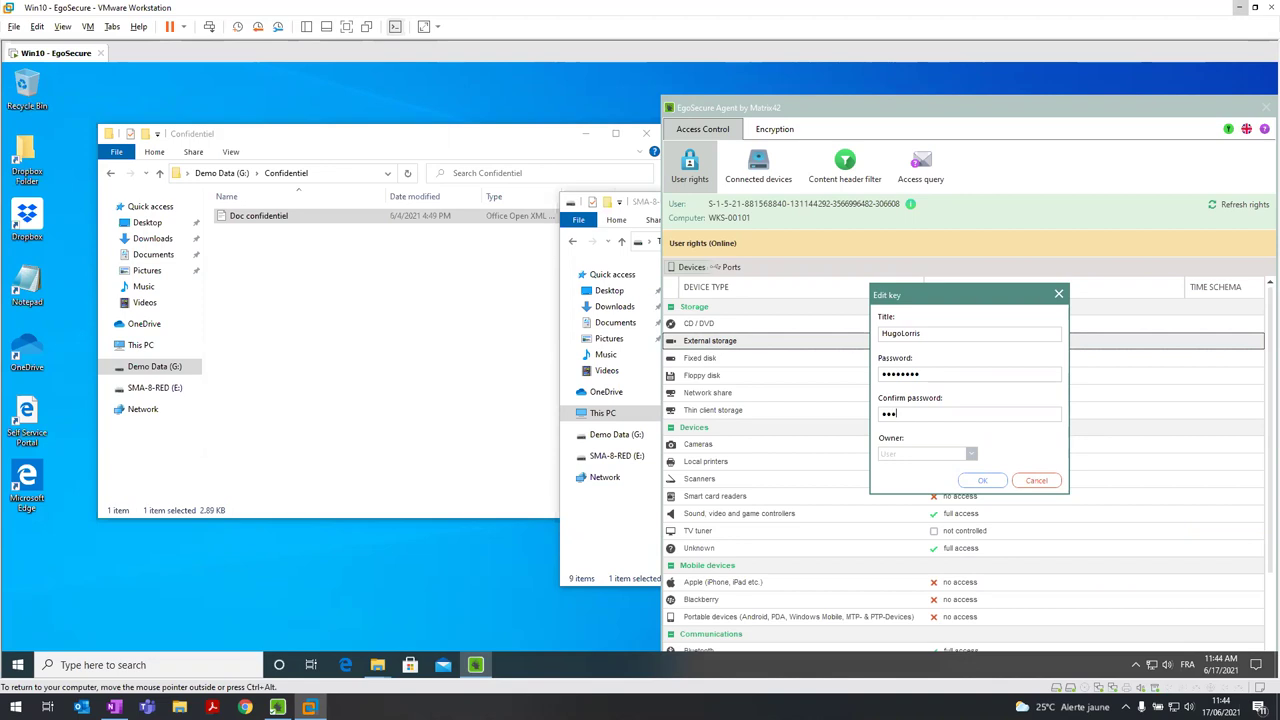
click(988, 481)
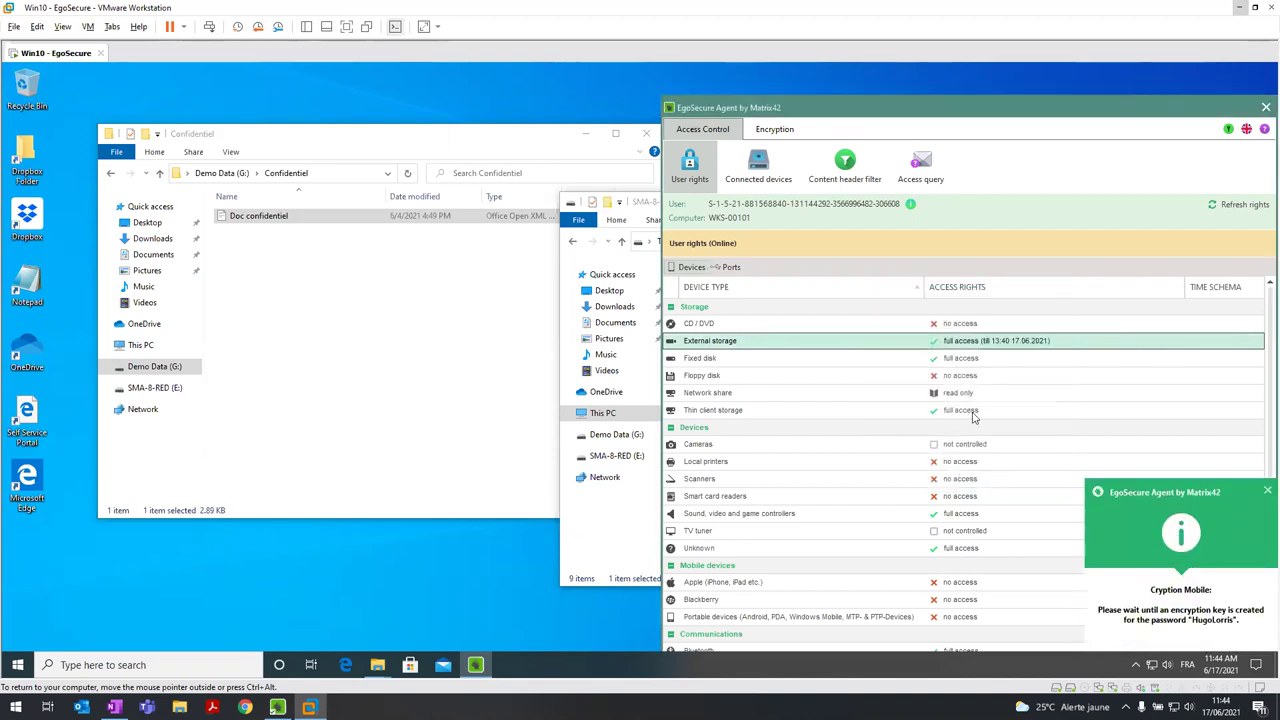
Copy Flux Matrix42, Matrix42 - Présentation DWM and MATRIX42 SAM.pptx from the root of Demo Data (G:) to SMA-8-RED (E:).
click(593, 251)
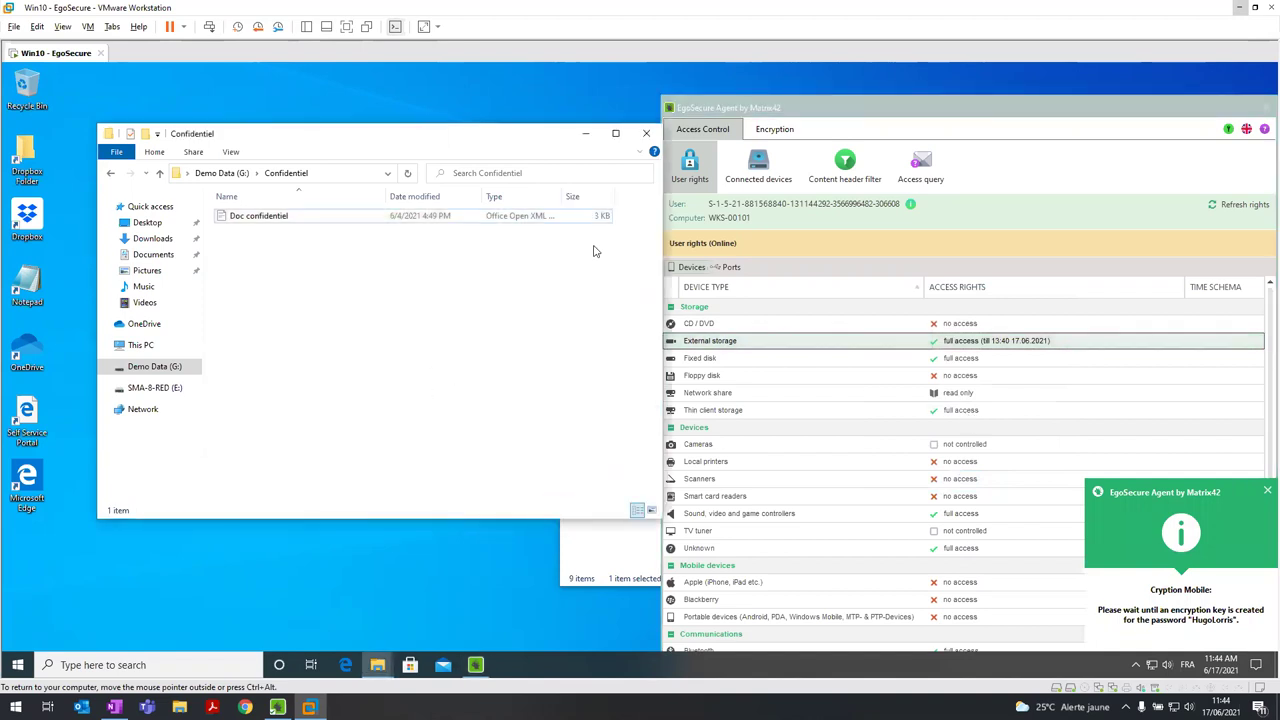
click(615, 568)
drag(711, 203, 302, 263)
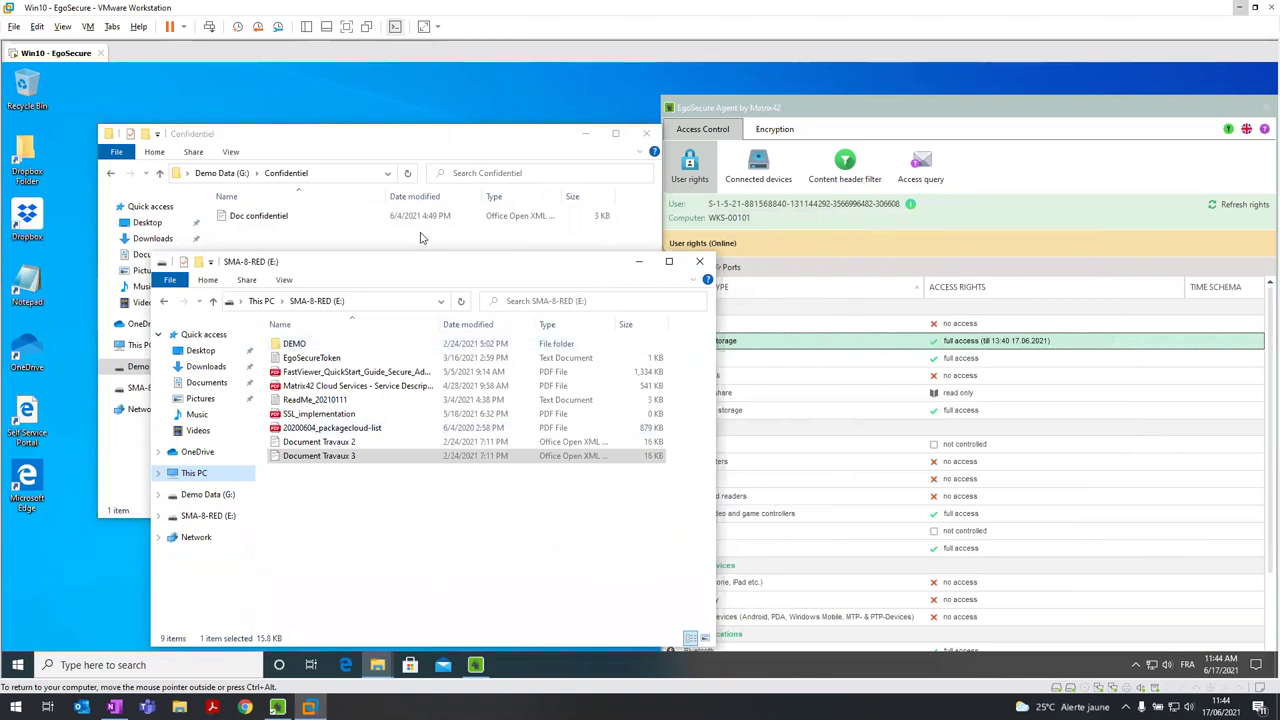
click(210, 174)
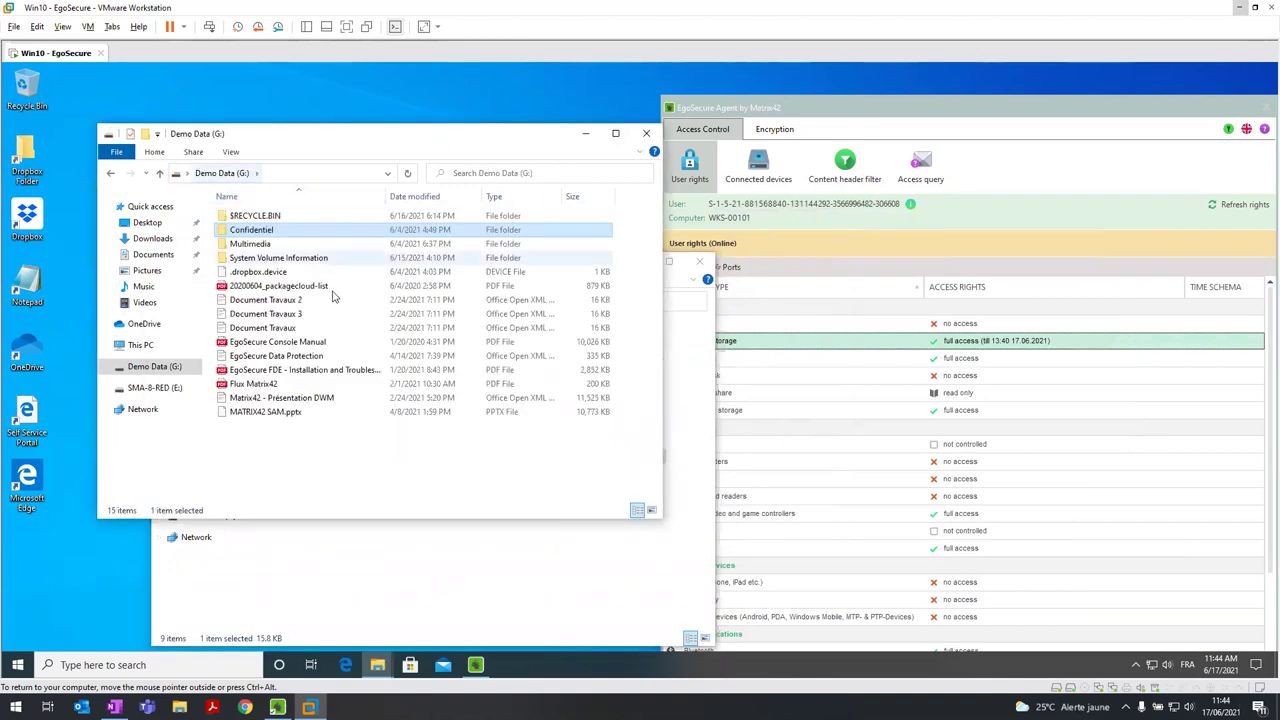
drag(323, 434, 337, 543)
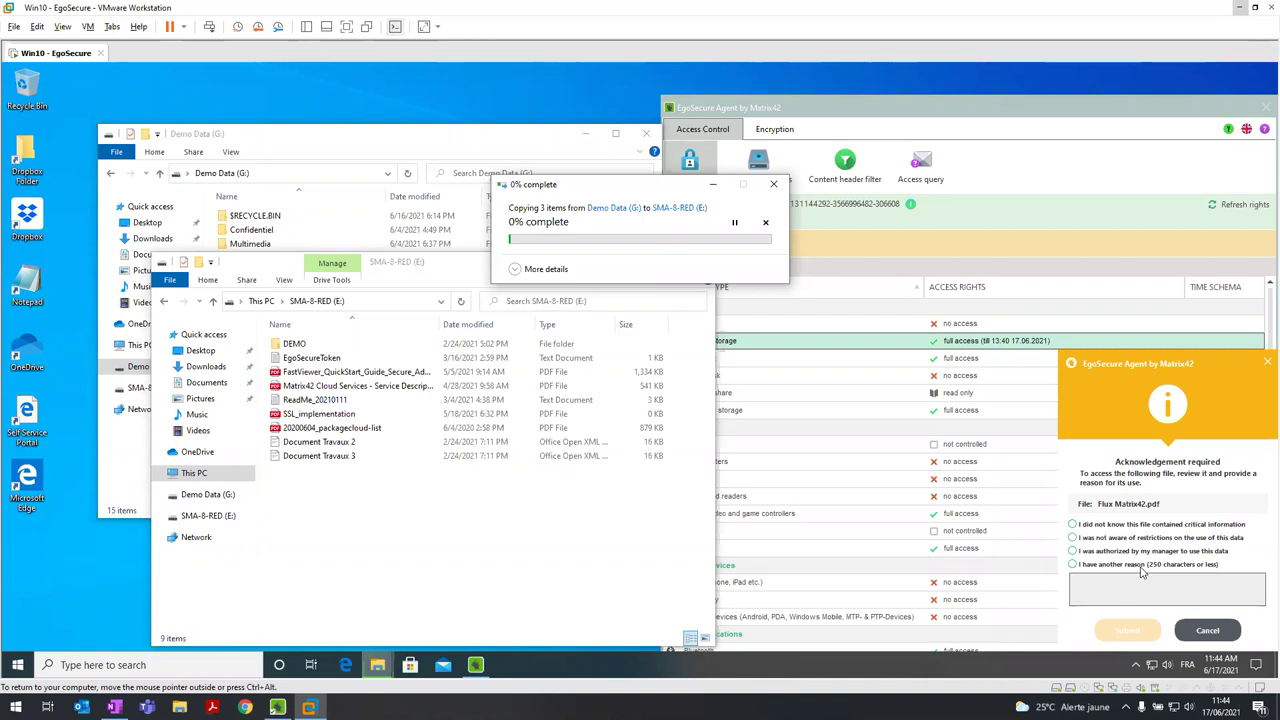
Acknowledge Flux Matrix42.pdf with the reason "I did not know this file contained critical information" and show the USB drive's files as large icons.
click(1080, 526)
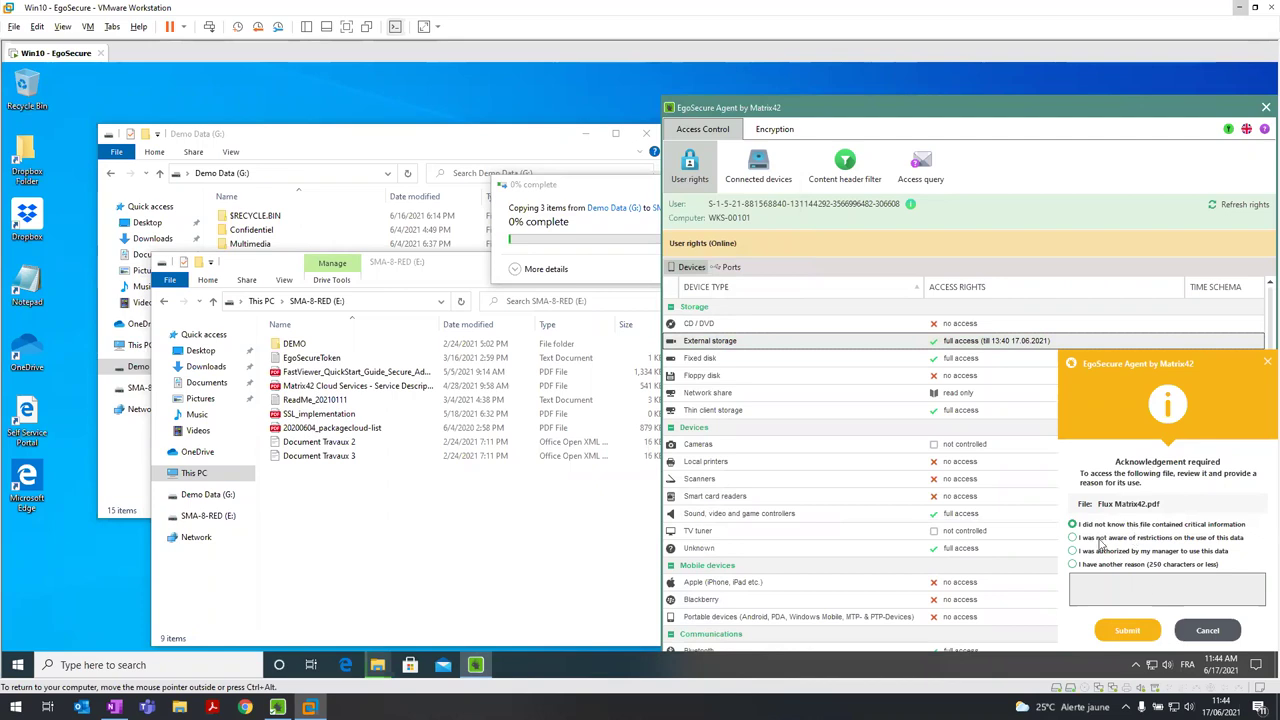
click(1140, 634)
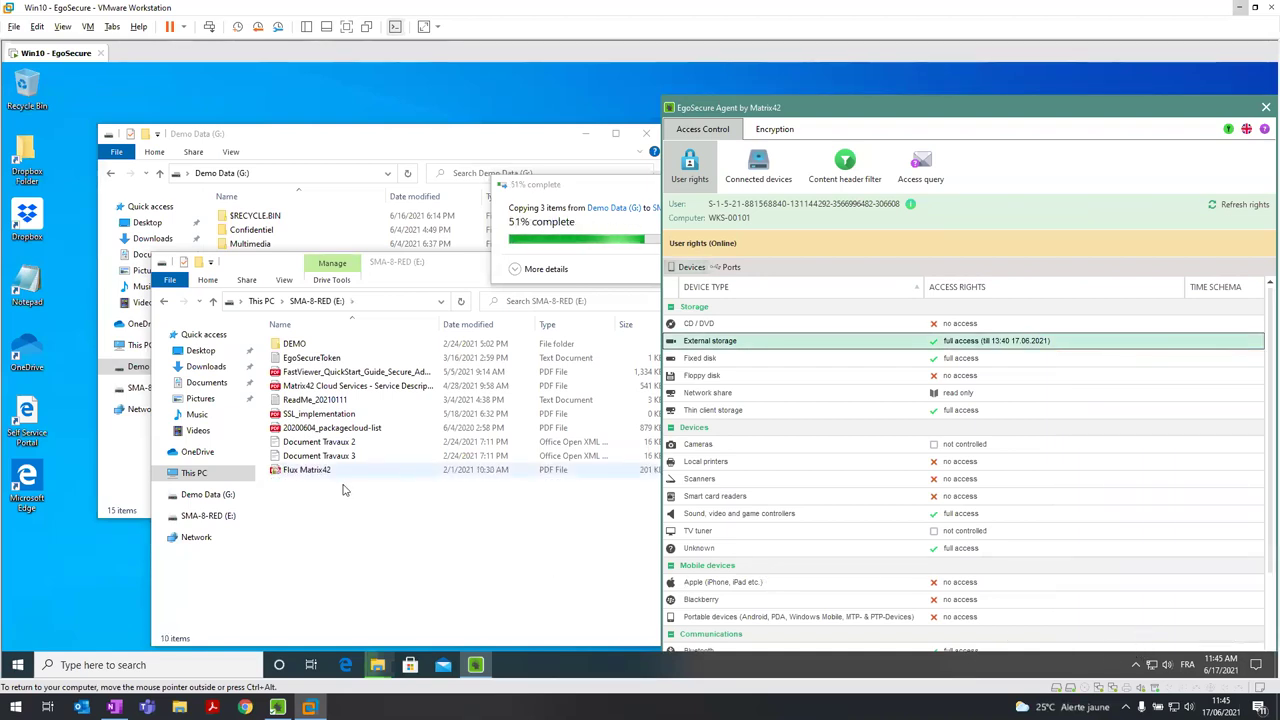
ctrl+scroll(360, 514, up, 2)
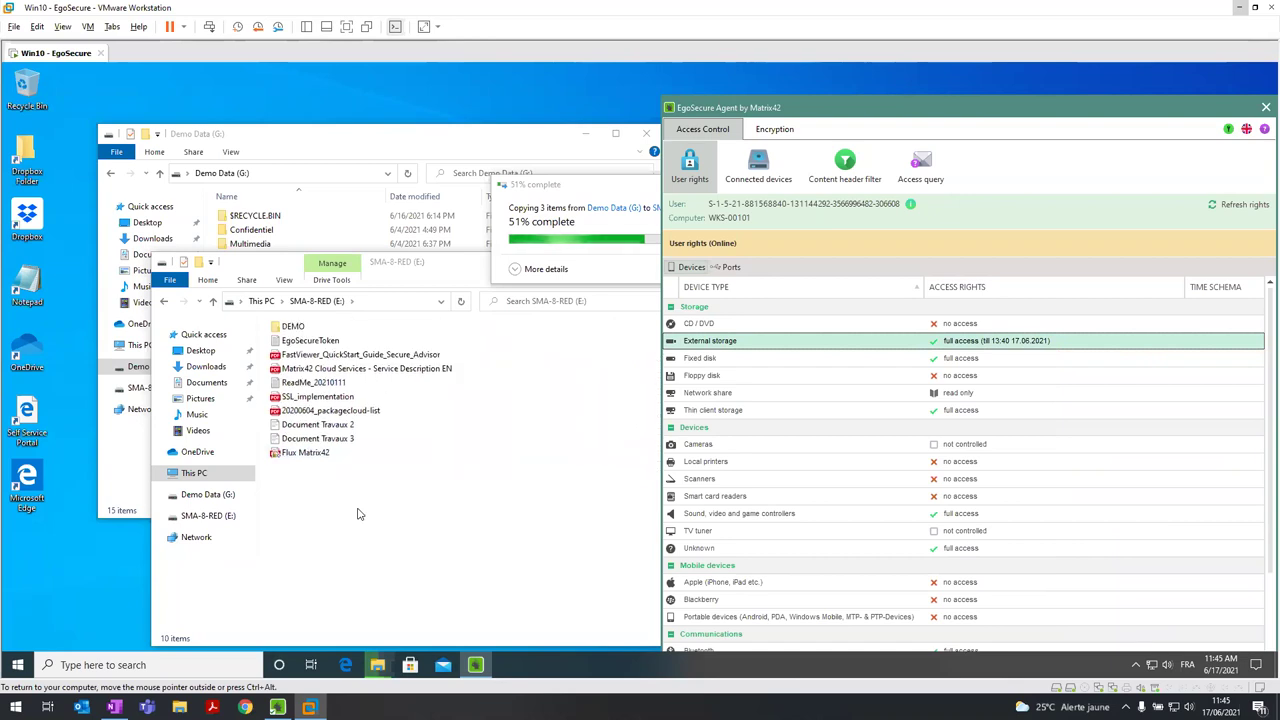
ctrl+scroll(360, 514, up, 2)
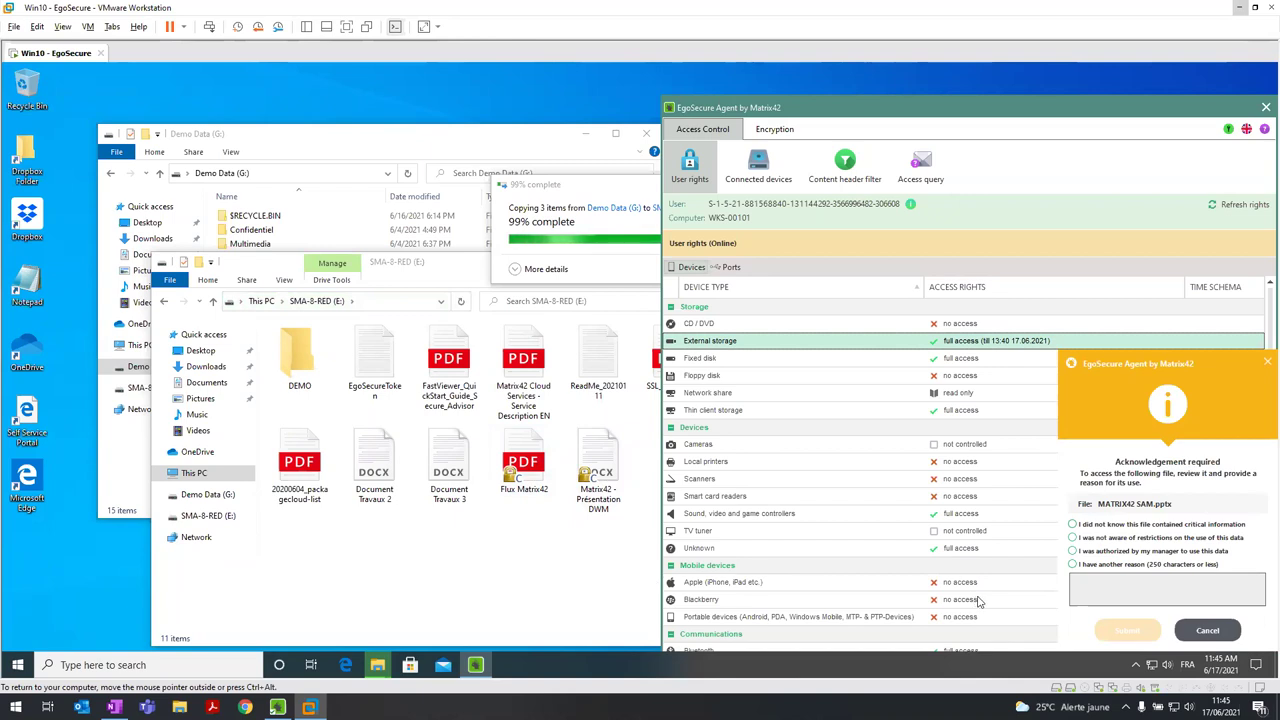
Submit the reason "I did not know this file contained critical information" for MATRIX42 SAM.pptx and return to the presentation slides.
click(1088, 527)
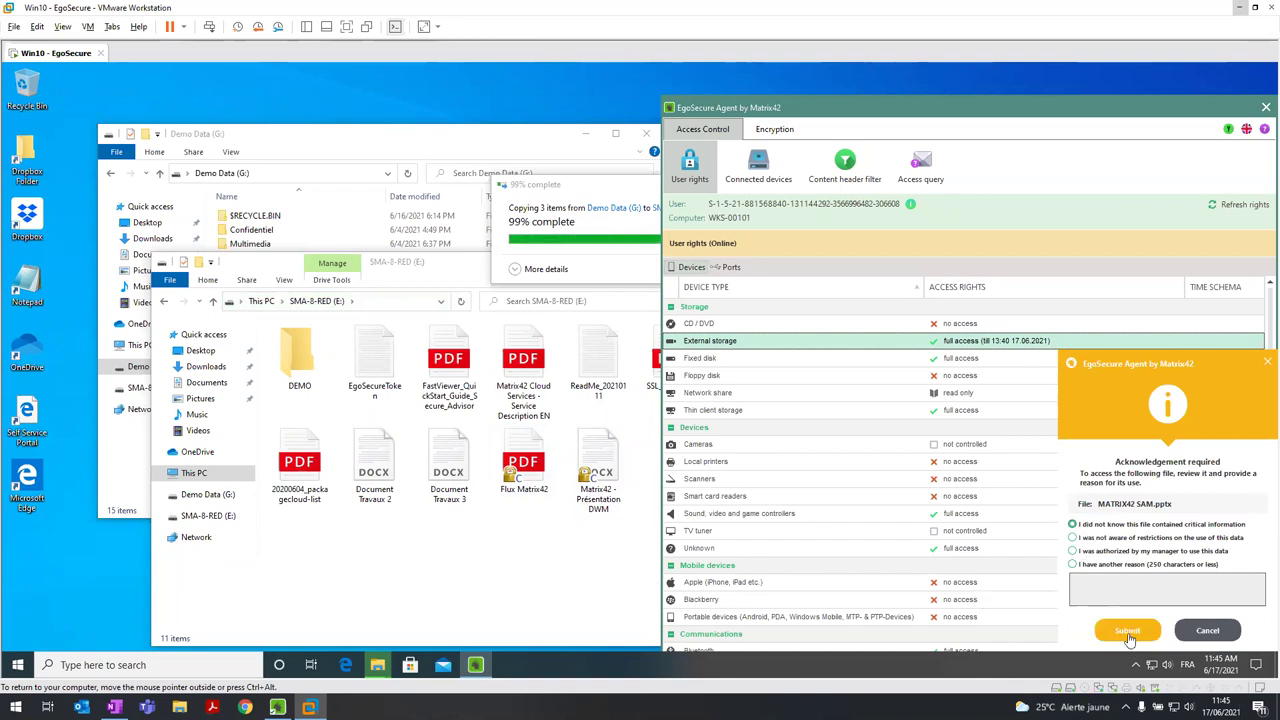
click(1129, 634)
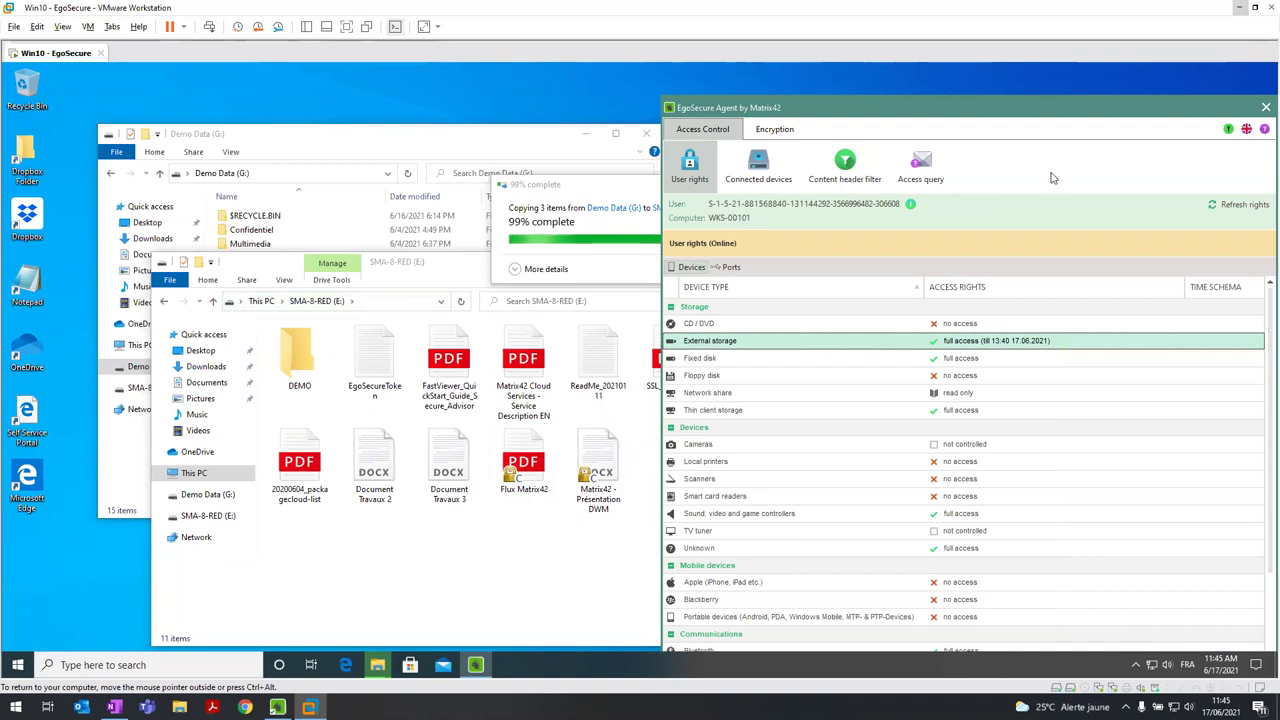
key(alt+Tab)
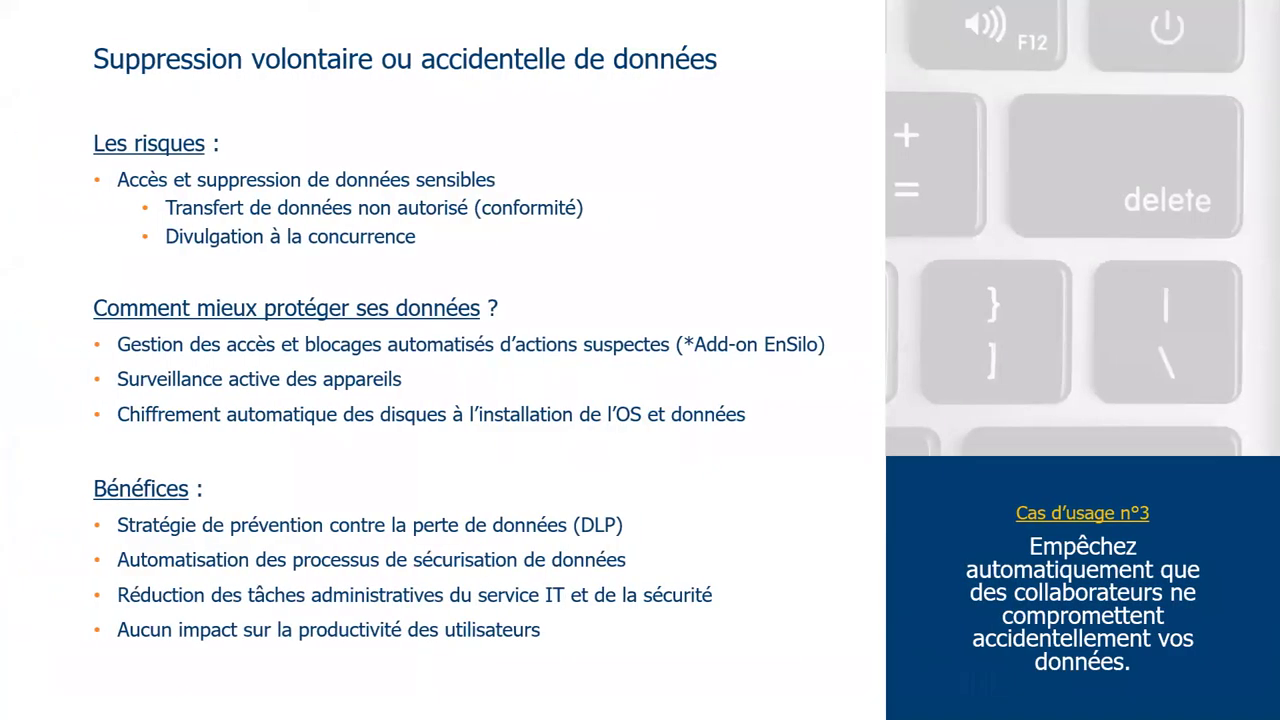